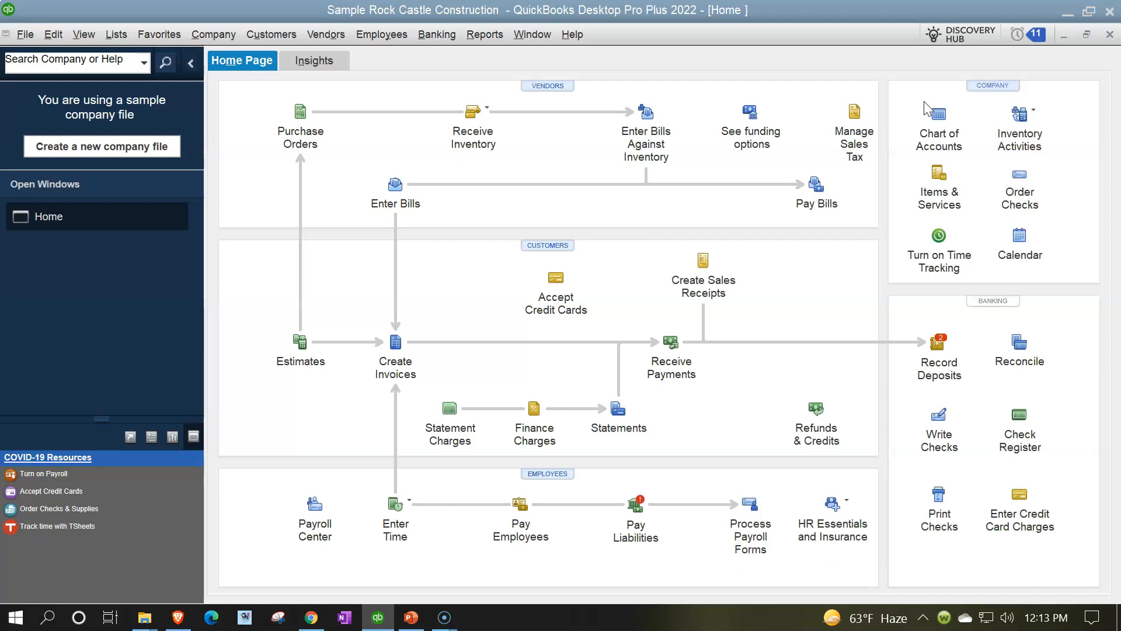
- Minimize QuickBooks and look into the Reports - First Part - Navigation folder inside the desktop's QuickBooks Desktop 2022 folder
left_click(1067, 12)
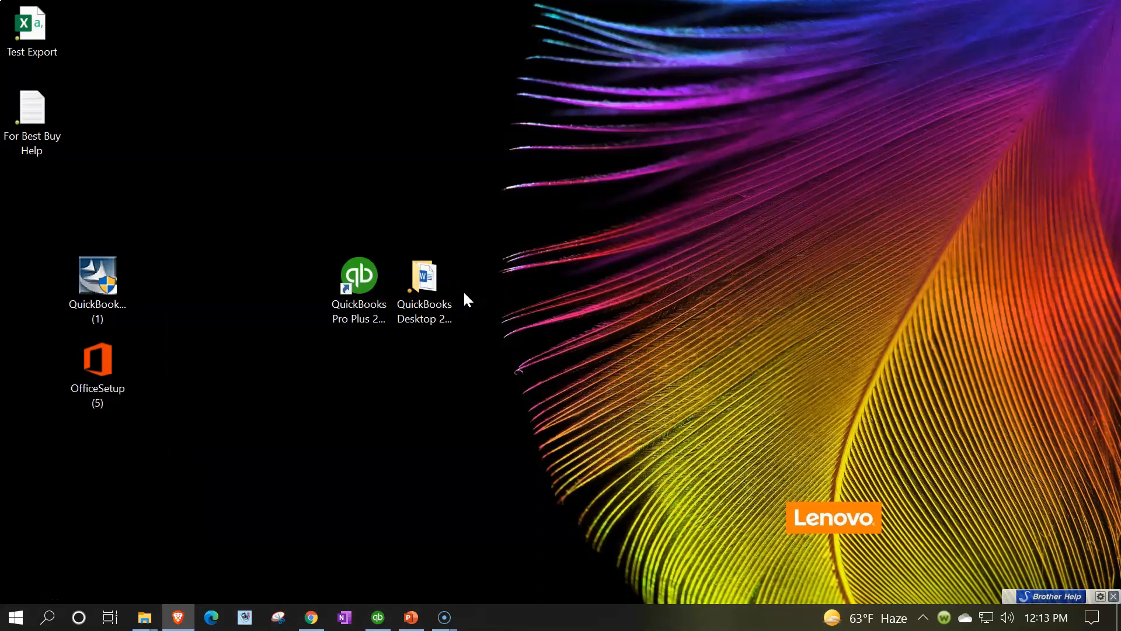
left_click(440, 296)
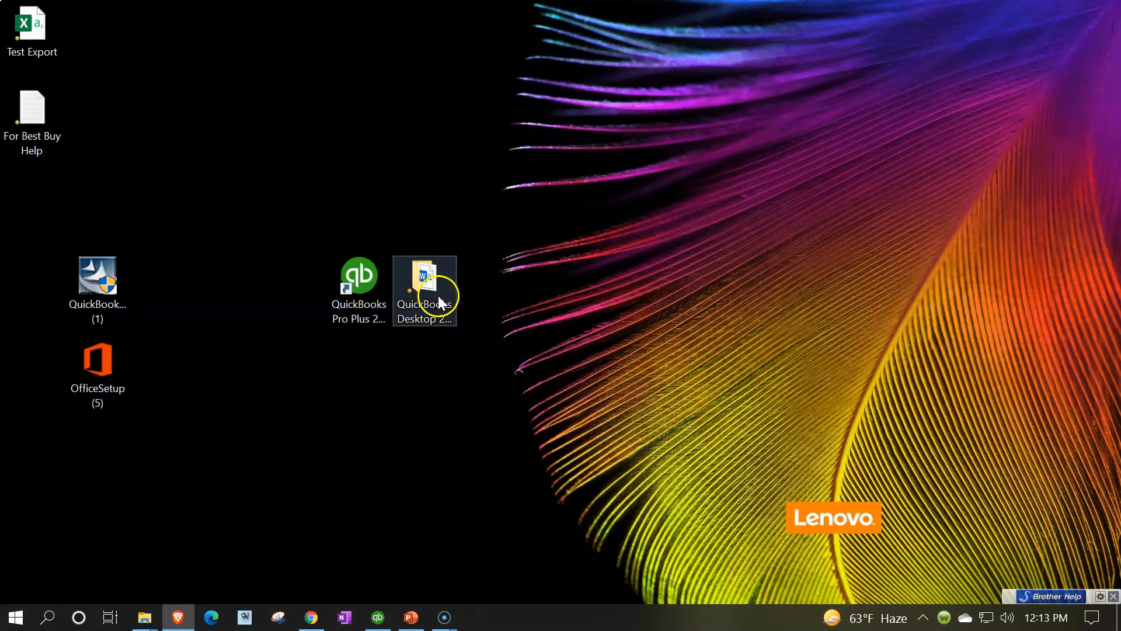
double_click(438, 295)
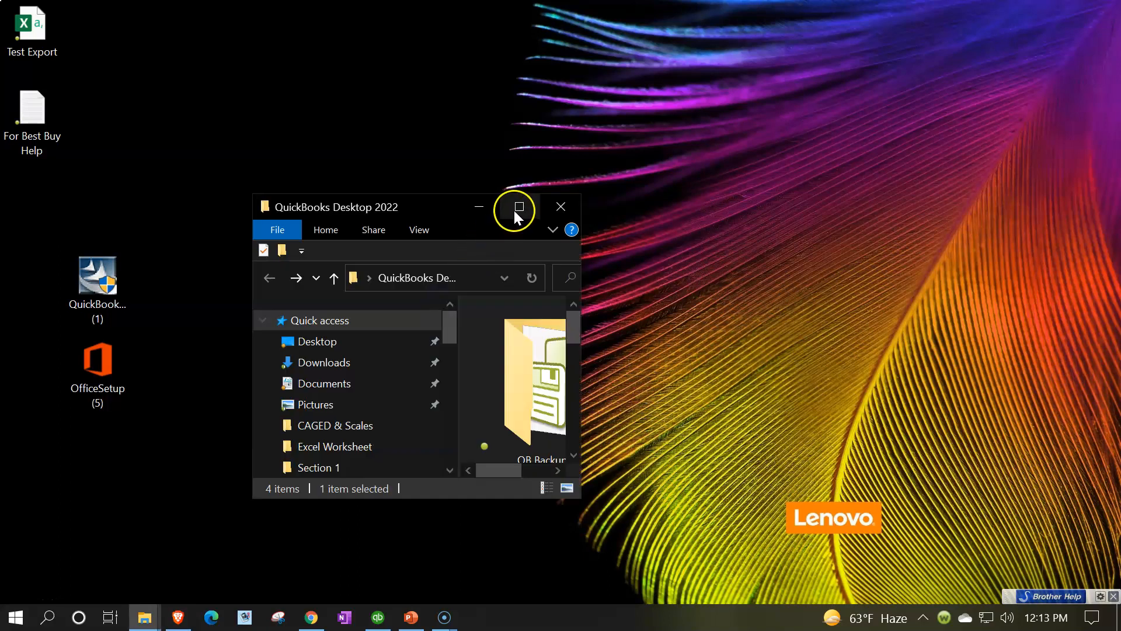
left_click(517, 208)
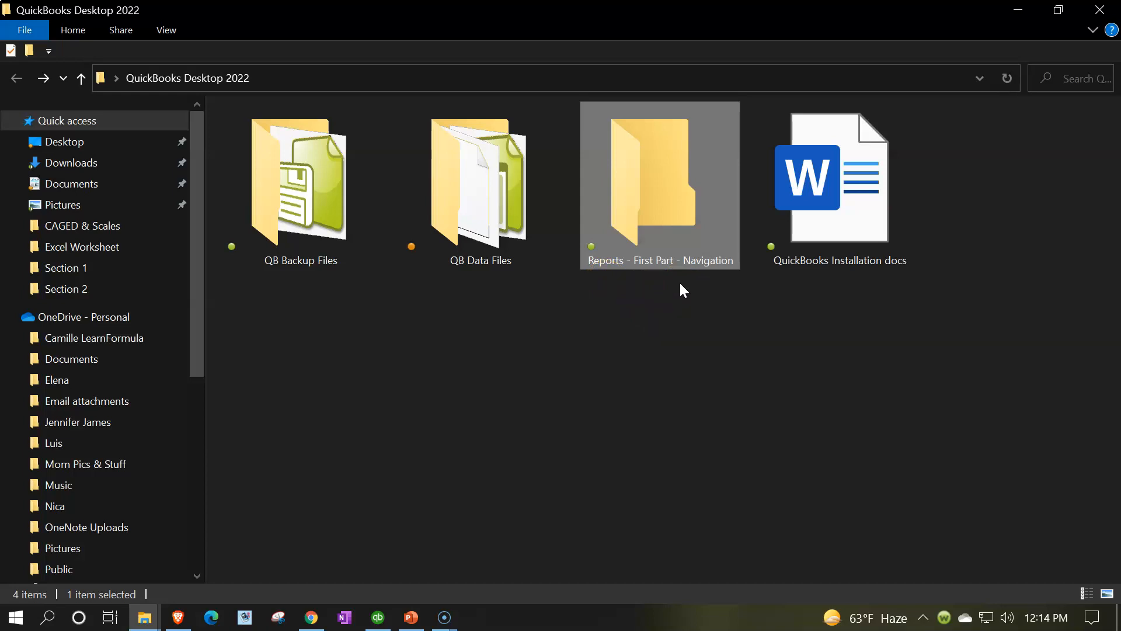
double_click(667, 209)
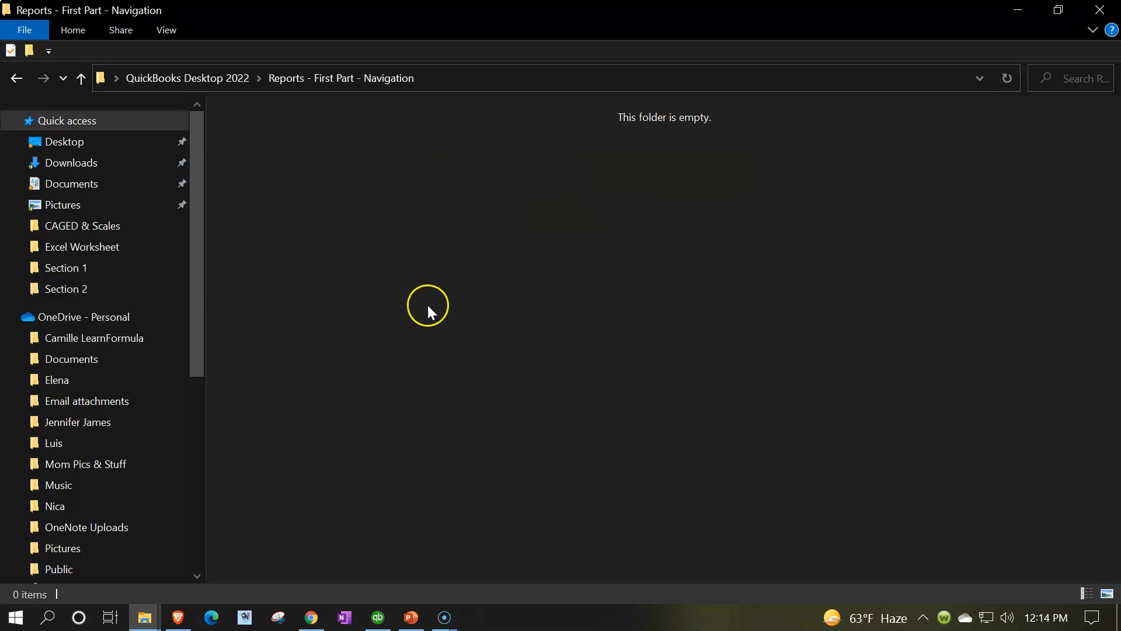
- Switch to QuickBooks and show the Report Center's memorized reports in list view, with the window maximized and the navigation sidebar collapsed
left_click(378, 617)
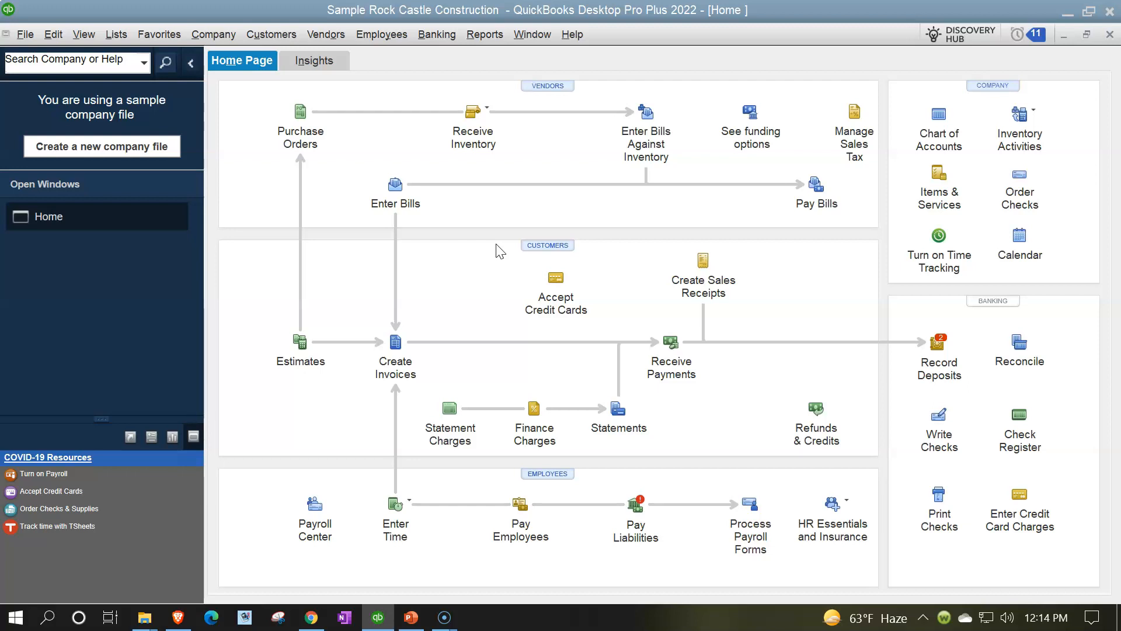
left_click(485, 36)
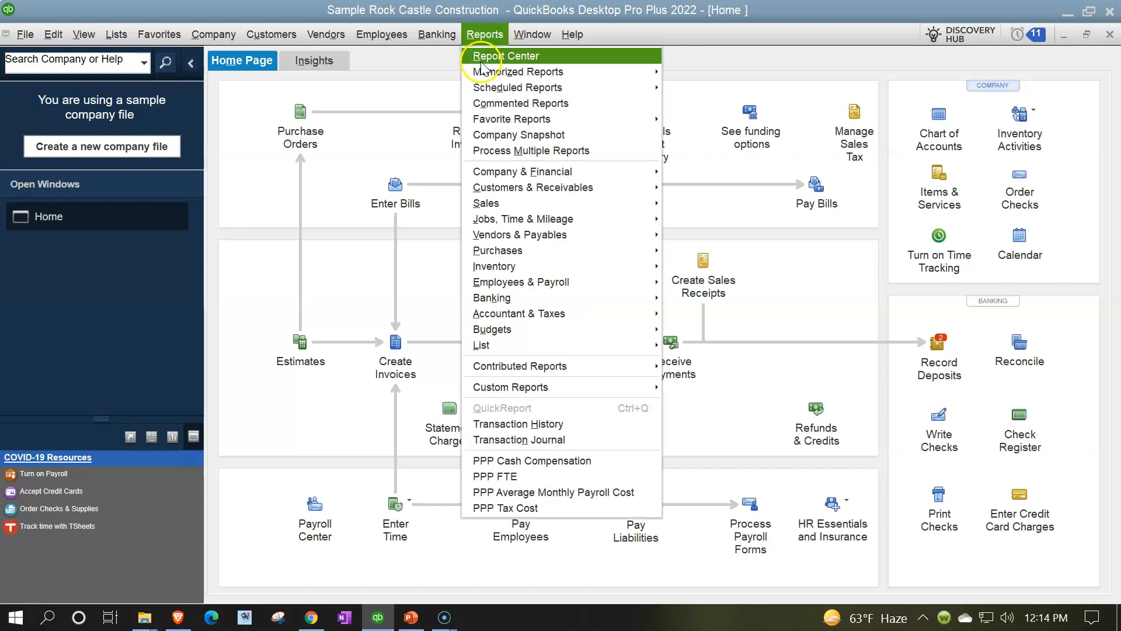
left_click(484, 62)
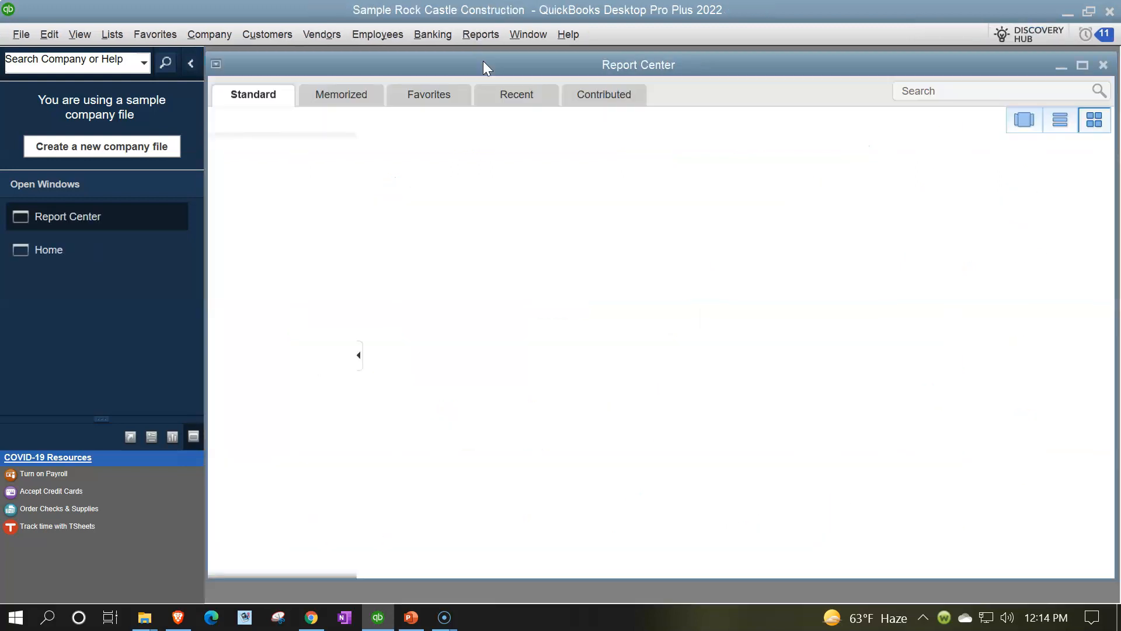
left_click(358, 95)
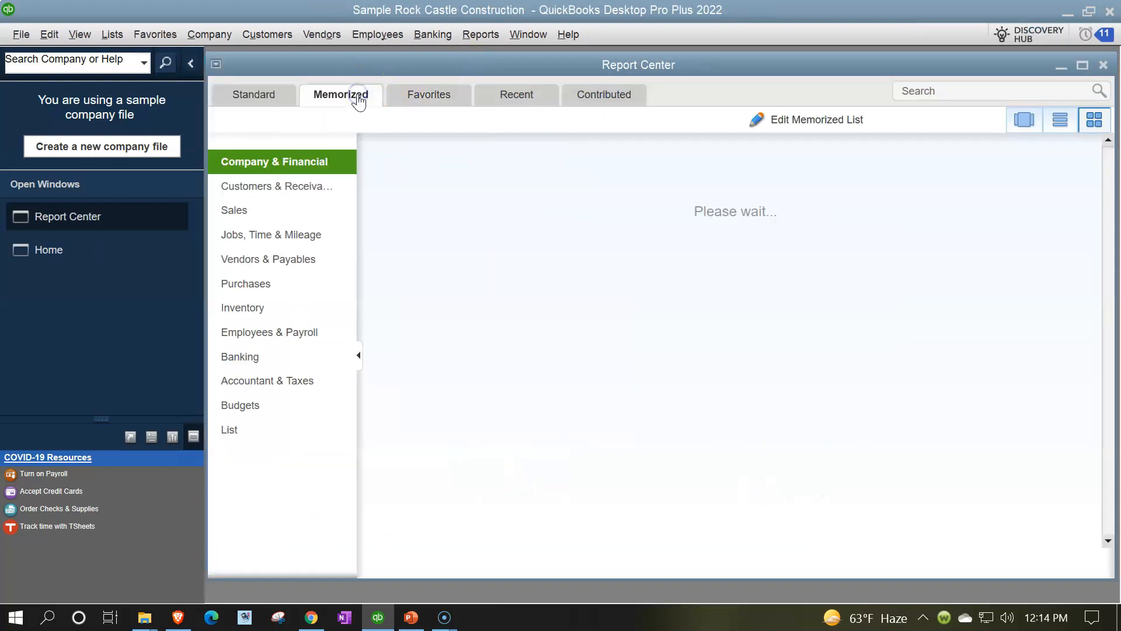
left_click(1082, 65)
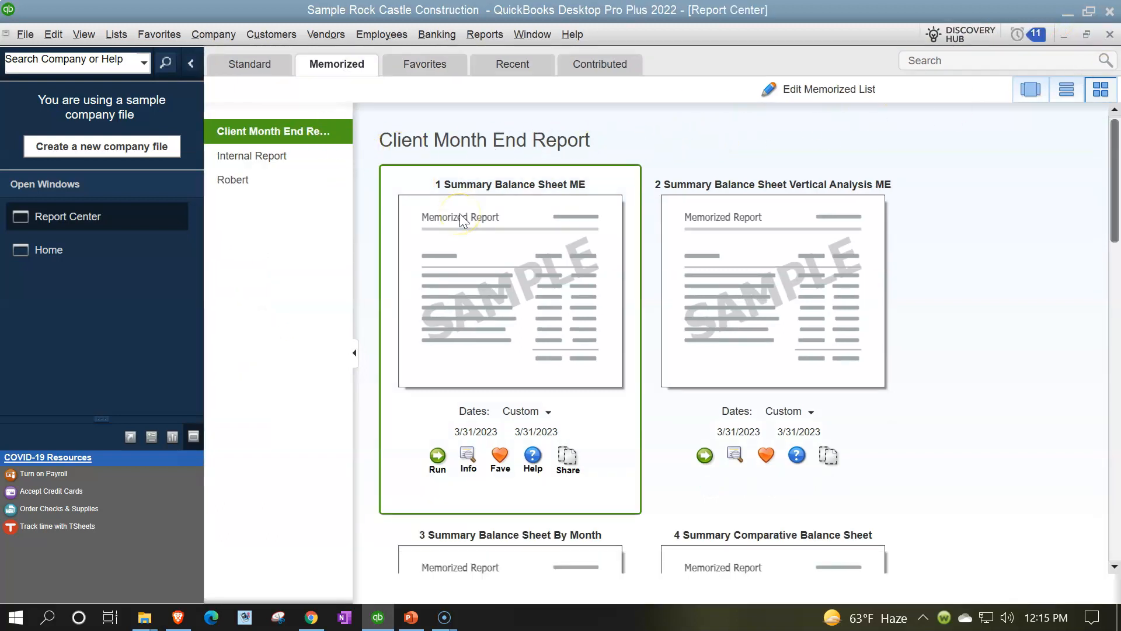
left_click(1066, 90)
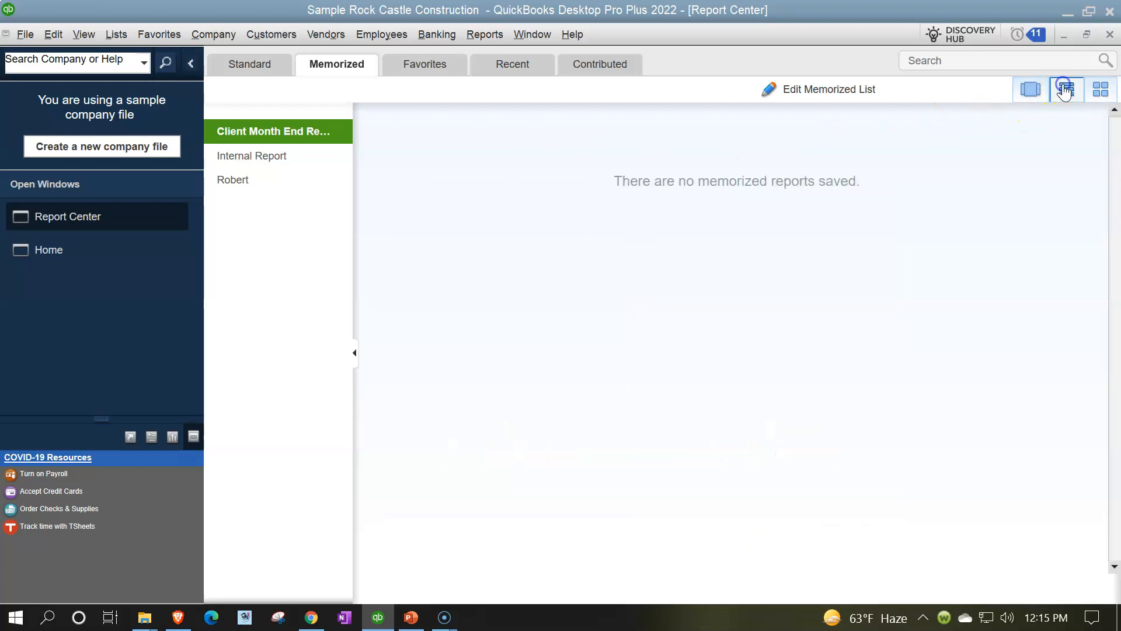
left_click(190, 63)
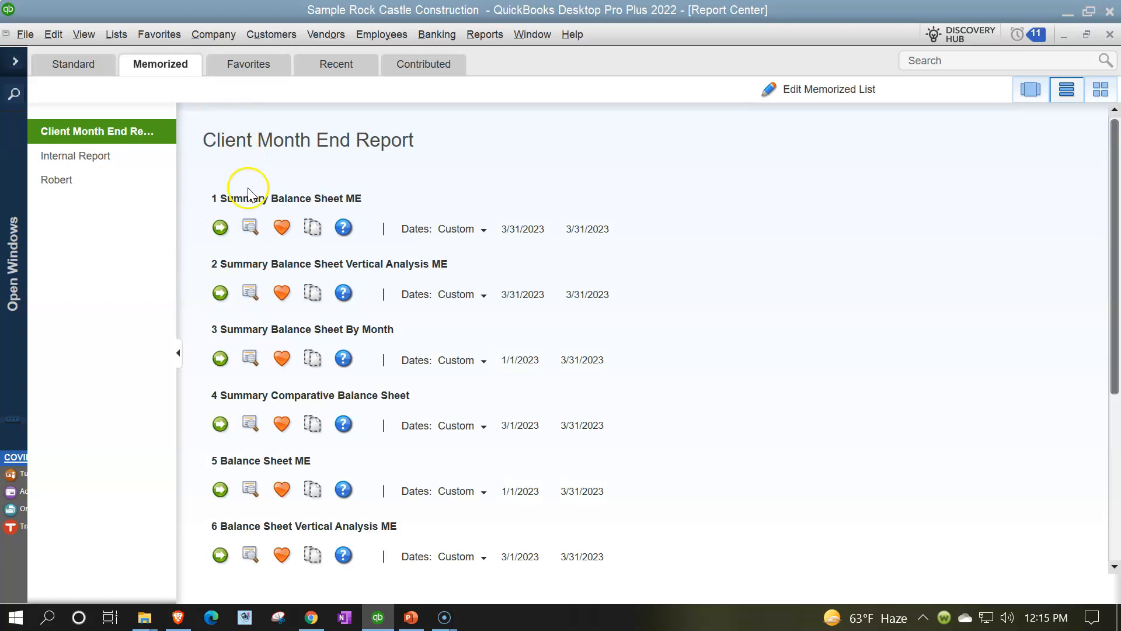
- Run the 1 Summary Balance Sheet ME report from the Client Month End Report group
scroll(304, 327, "down", 2)
scroll(314, 355, "down", 2)
scroll(314, 356, "up", 4)
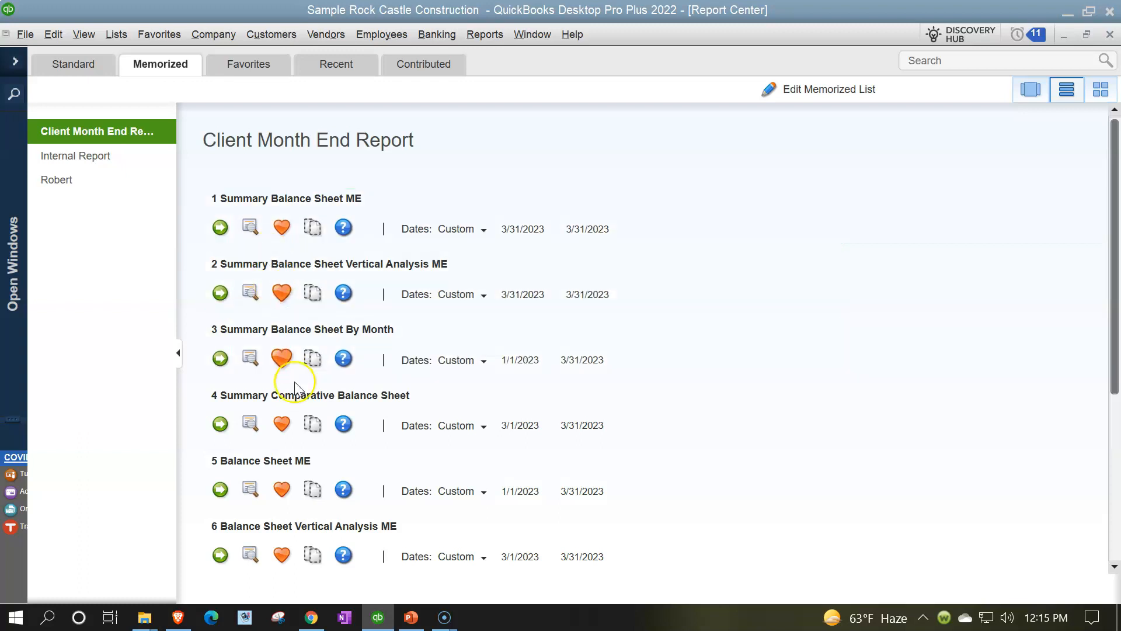
scroll(304, 460, "down", 1)
scroll(304, 459, "down", 1)
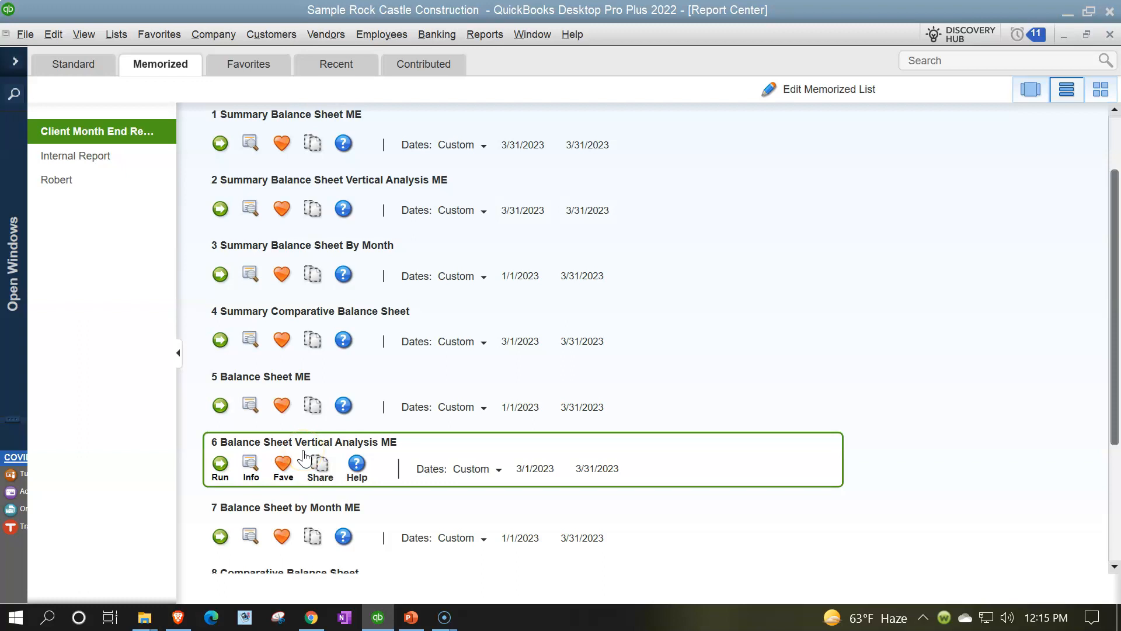
scroll(304, 459, "up", 2)
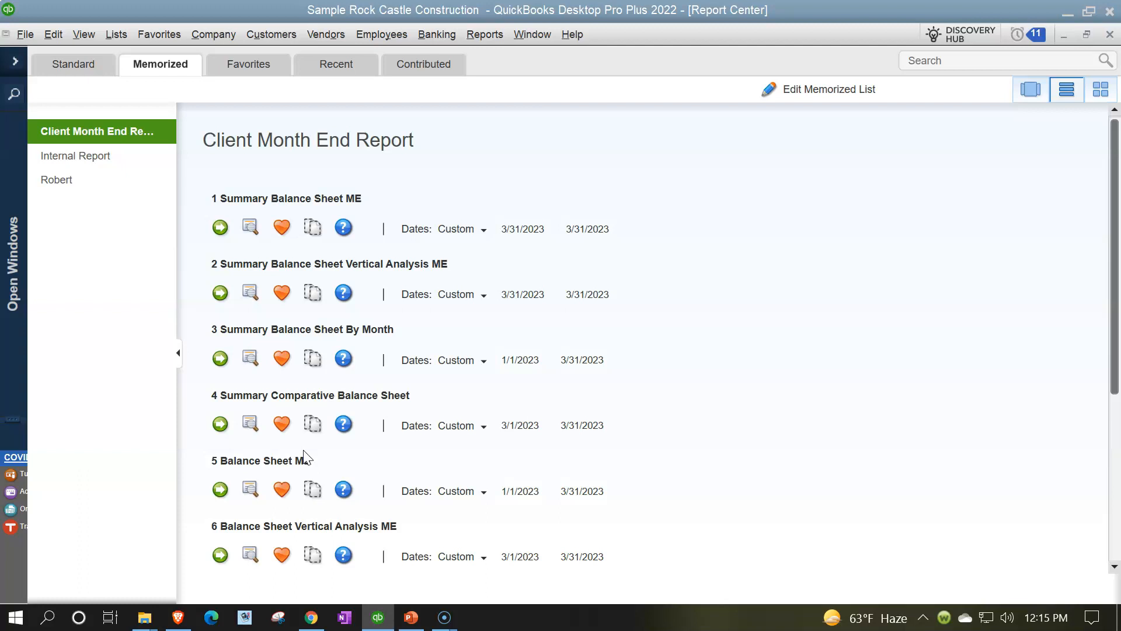
left_click(220, 224)
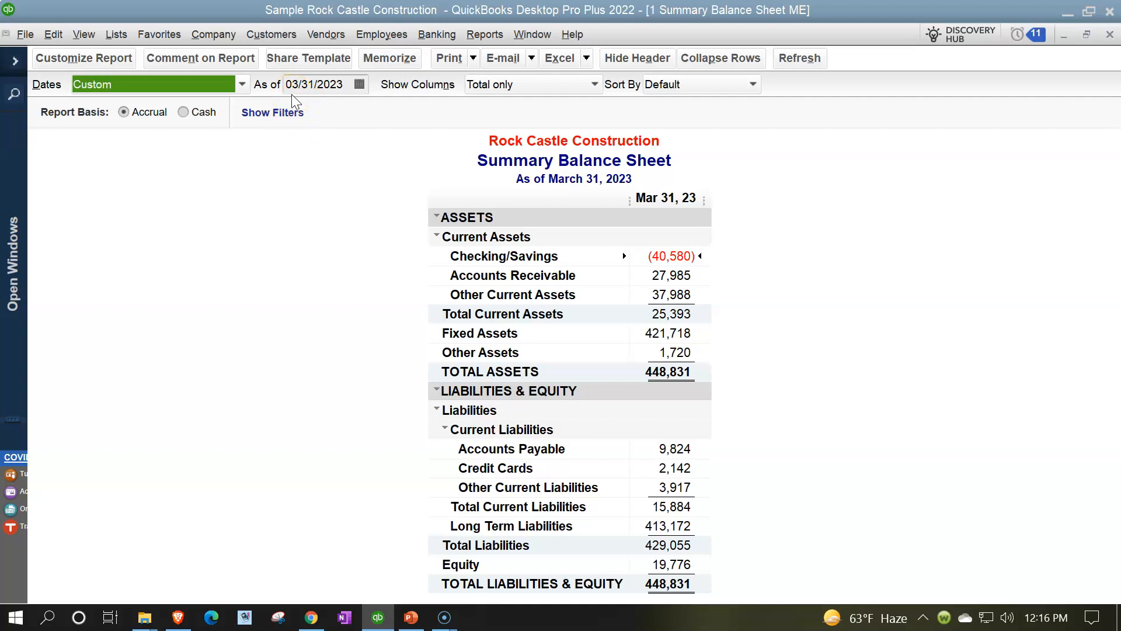
left_click(472, 59)
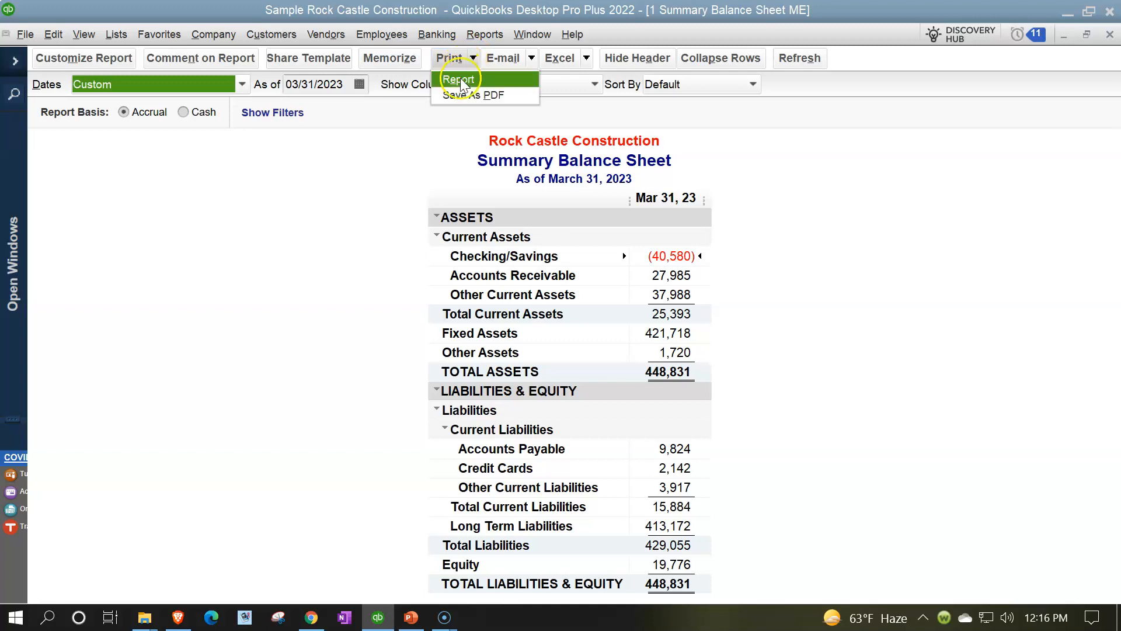
left_click(528, 59)
left_click(522, 80)
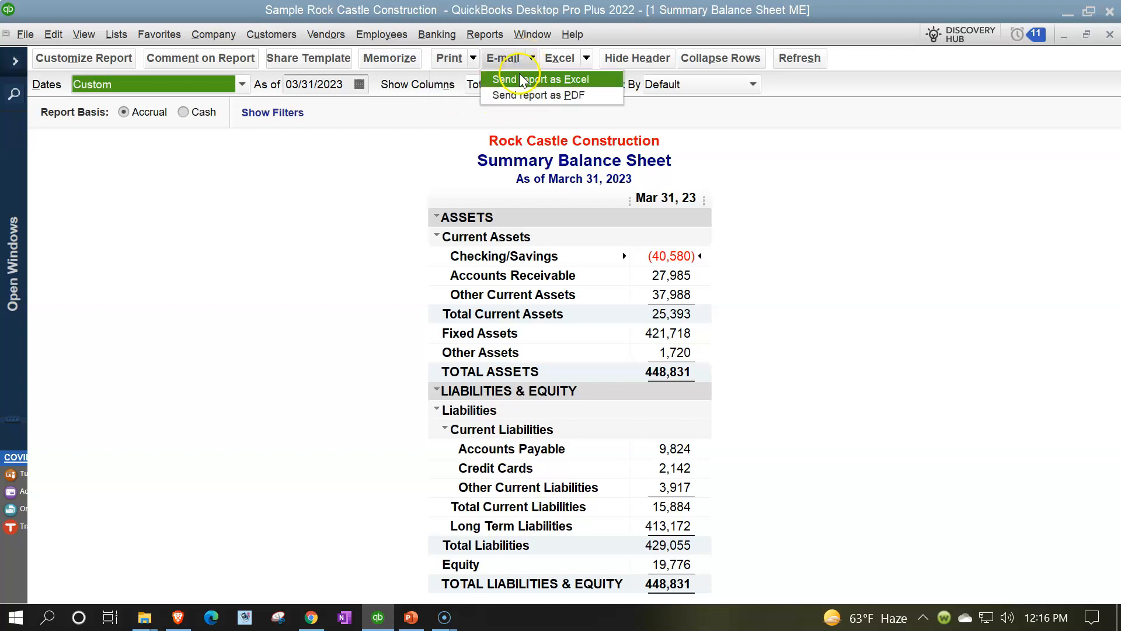
left_click(534, 98)
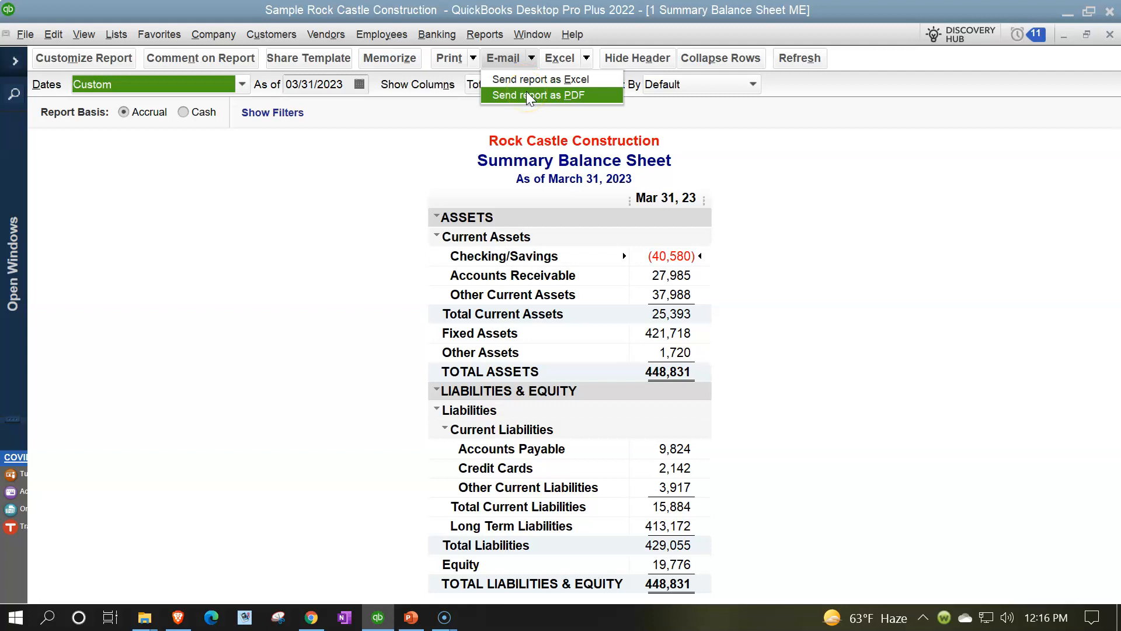
left_click(472, 58)
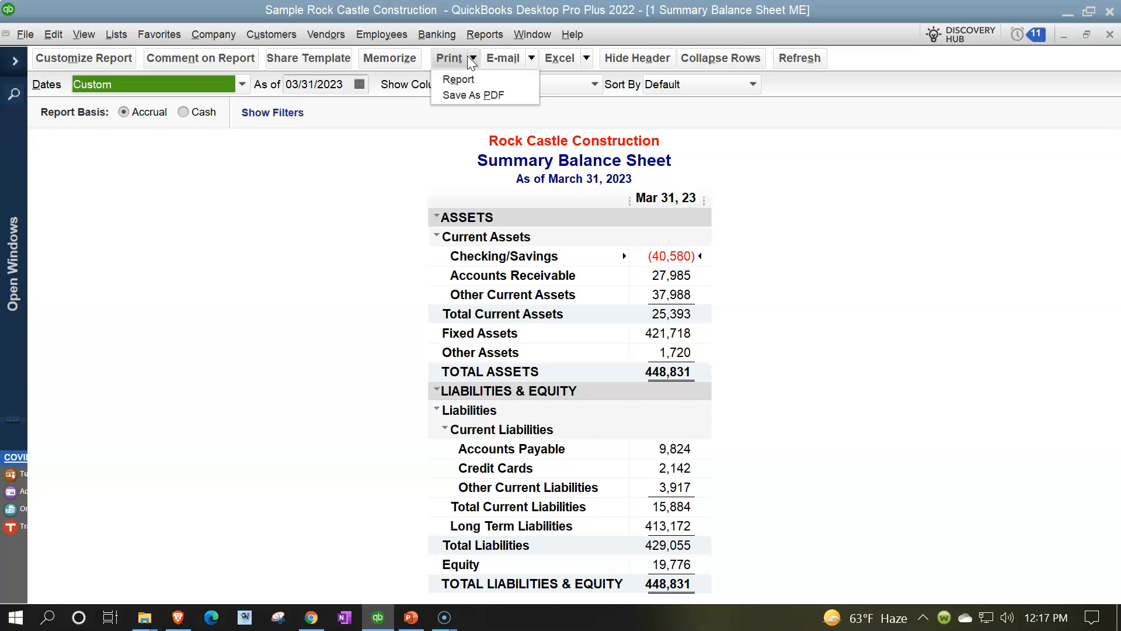
left_click(587, 58)
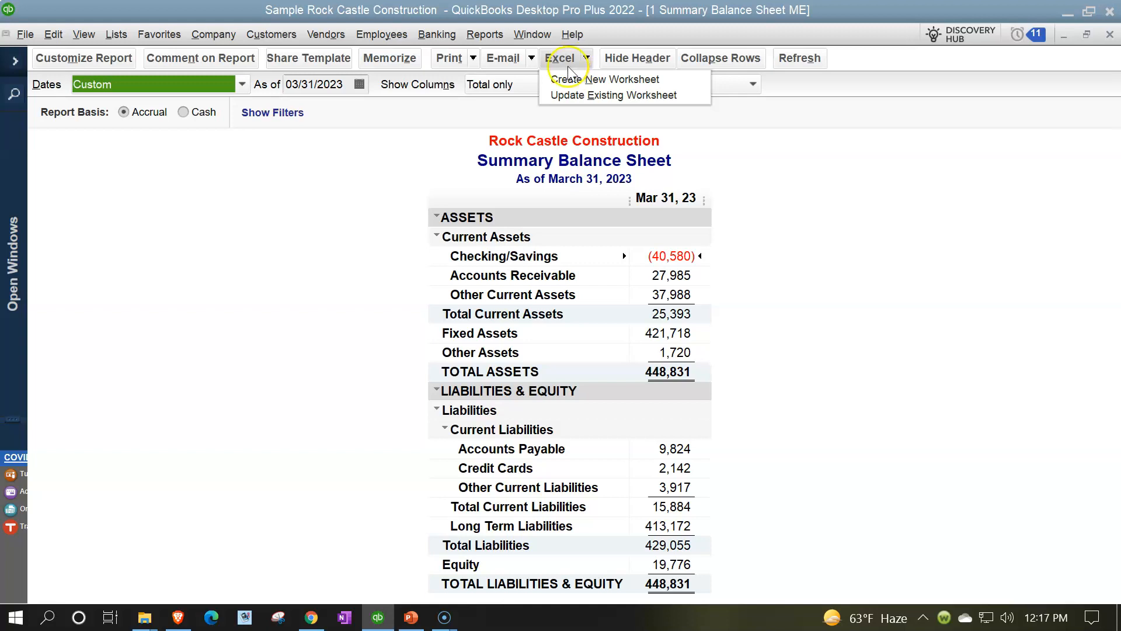
left_click(471, 59)
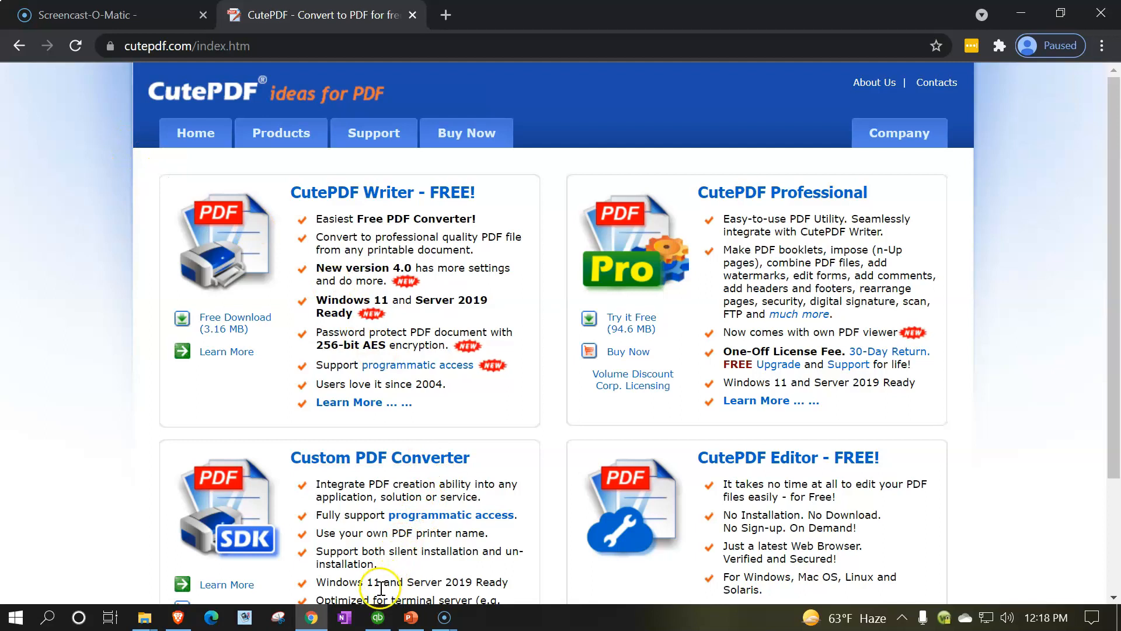
- Return to QuickBooks and start saving the report as PDF, choosing Reports - First Part - Navigation within QuickBooks Desktop 2022 as the destination
left_click(378, 618)
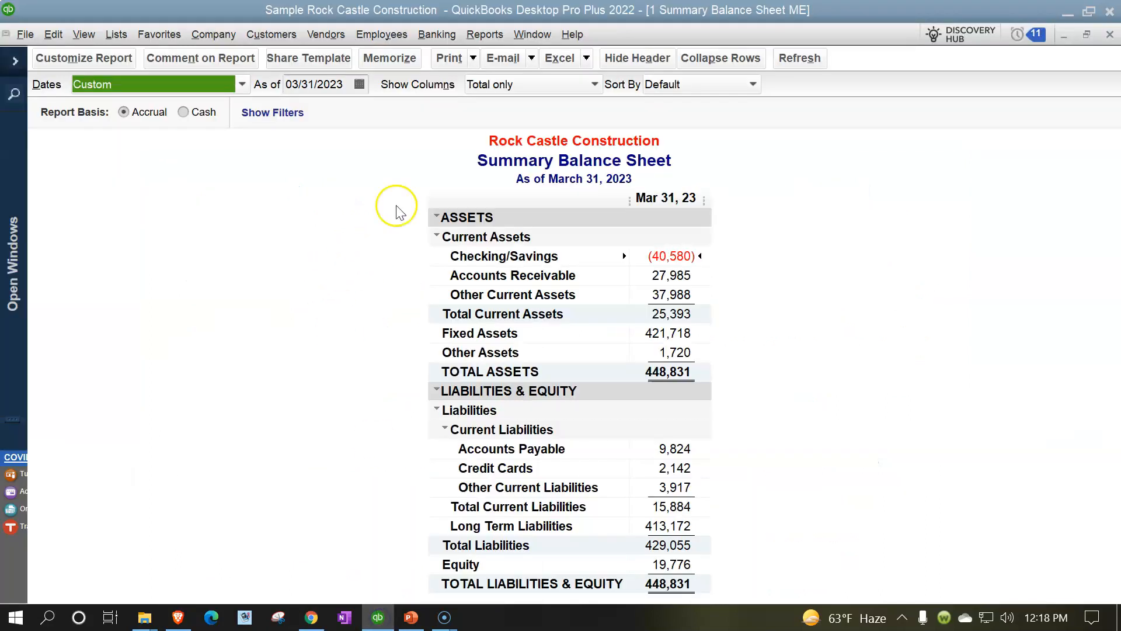
left_click(473, 58)
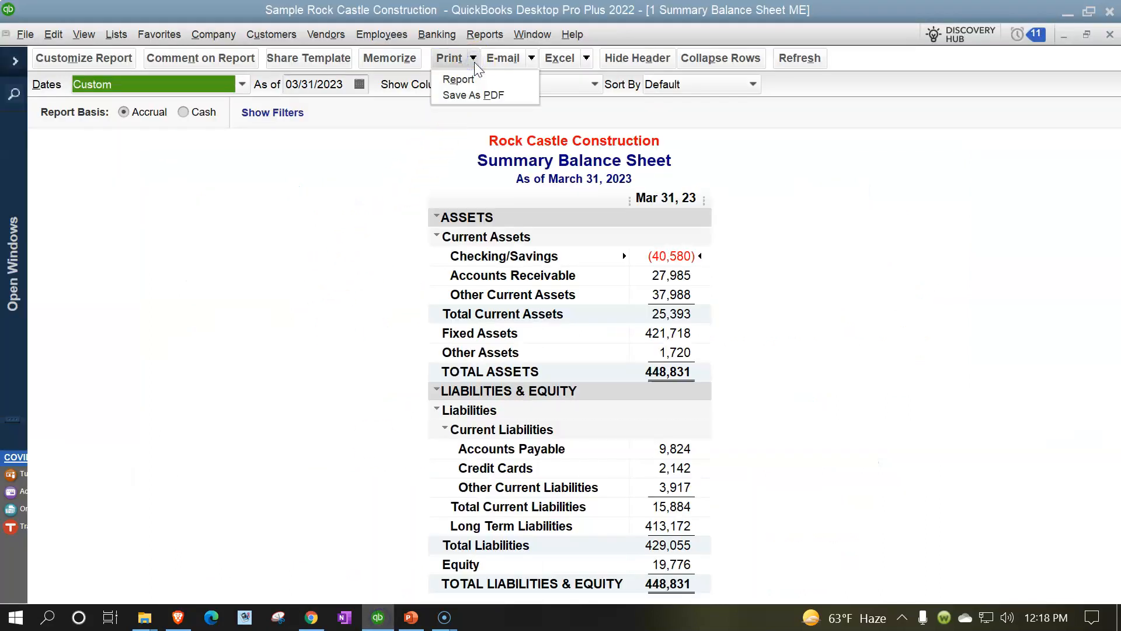
left_click(474, 95)
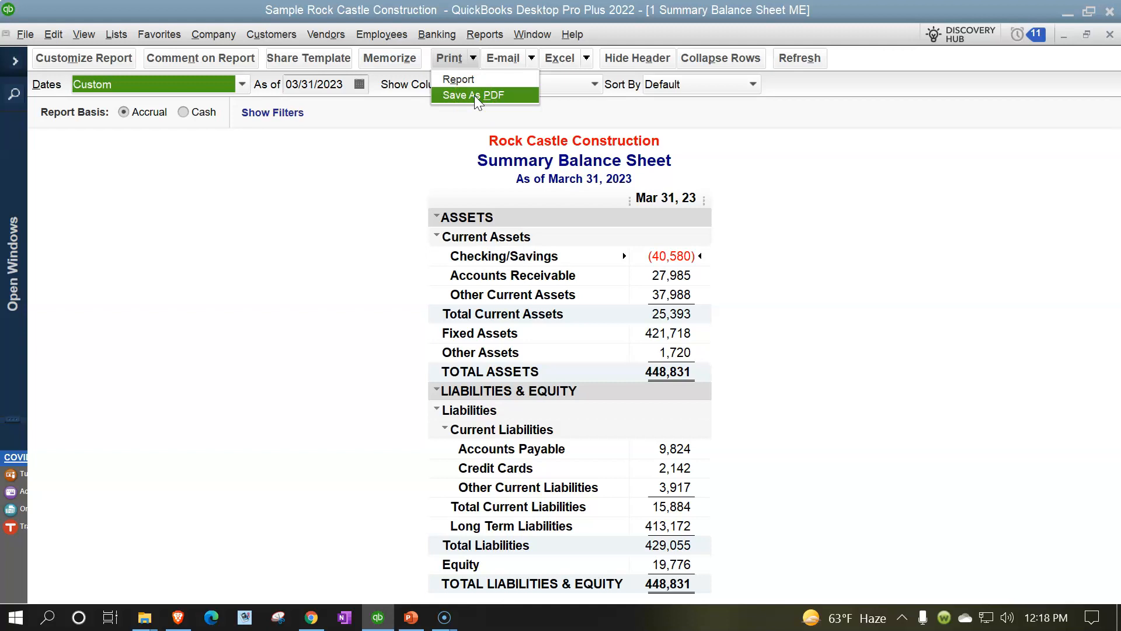
left_click(474, 96)
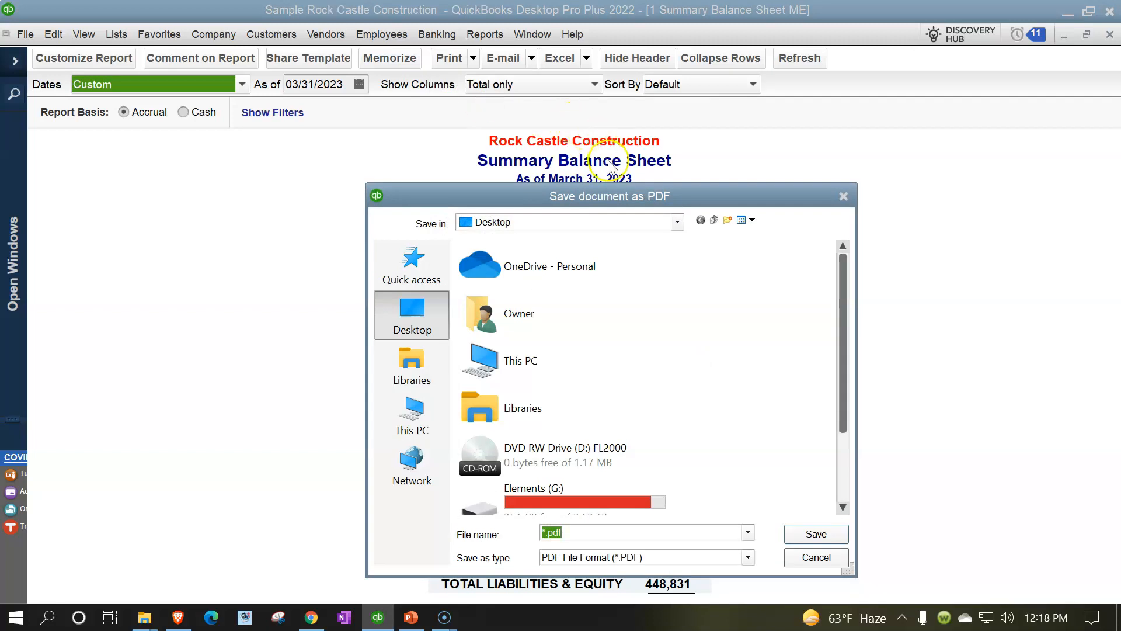
left_click_drag(610, 208, 562, 130)
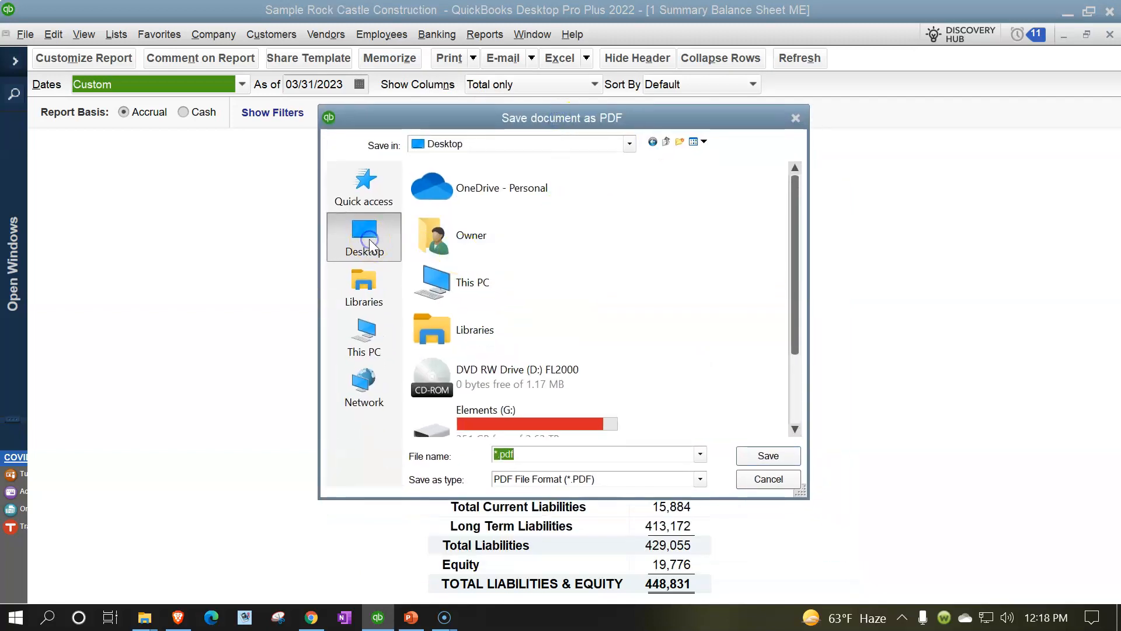
scroll(489, 279, "down", 2)
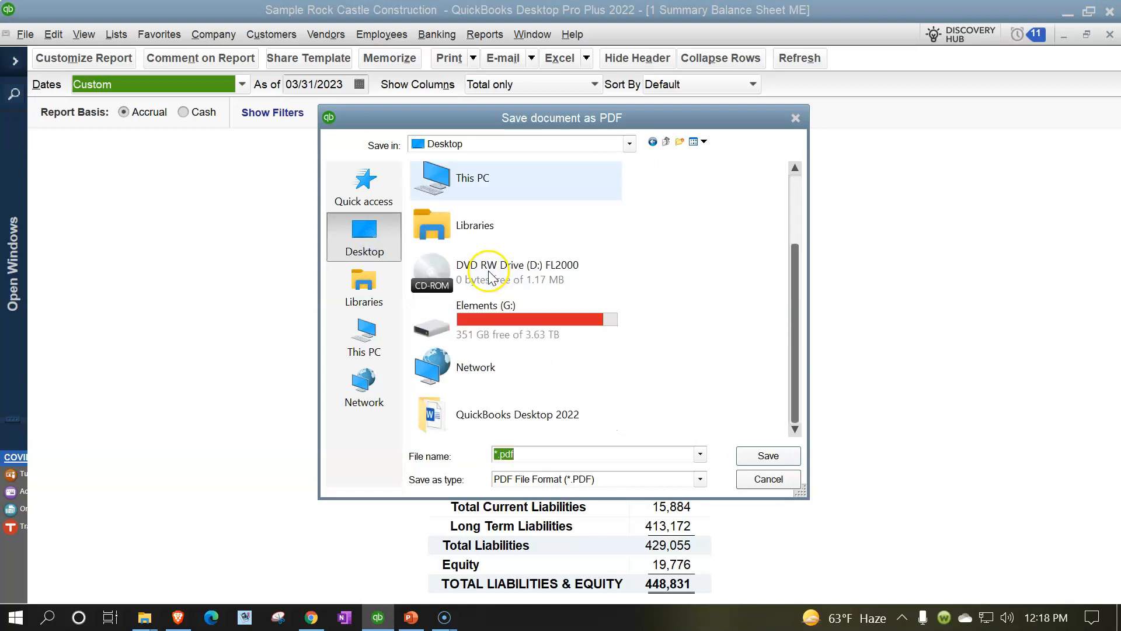
double_click(532, 416)
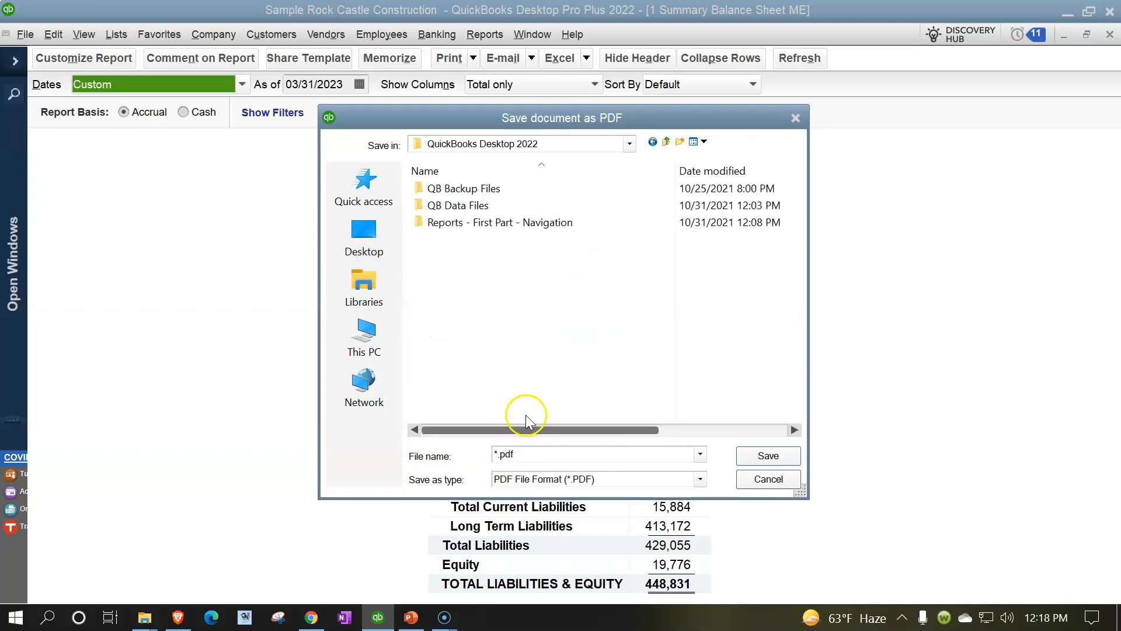
double_click(476, 223)
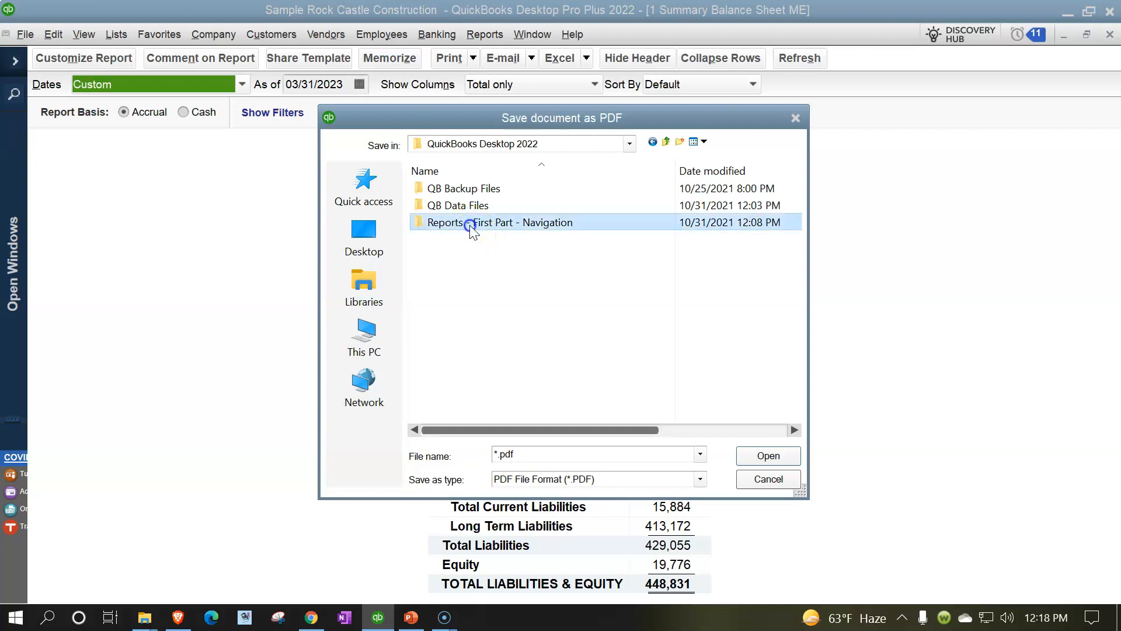
- Name the PDF file 1 Summary Balance Sheet and save it
left_click_drag(518, 118, 529, 154)
left_click_drag(566, 219, 583, 219)
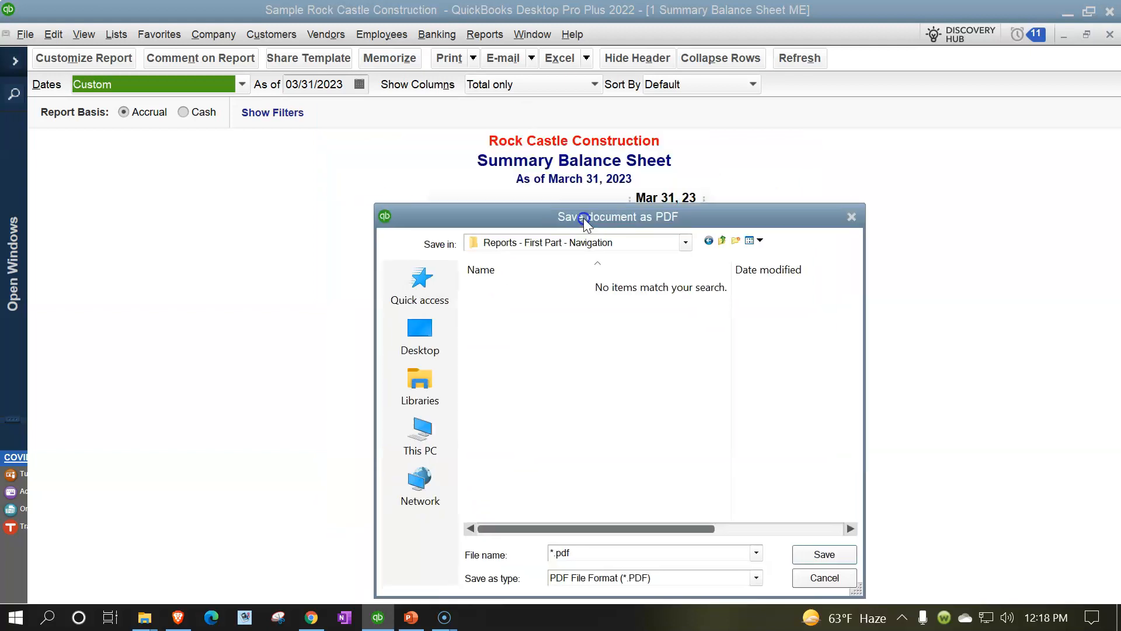
left_click(557, 544)
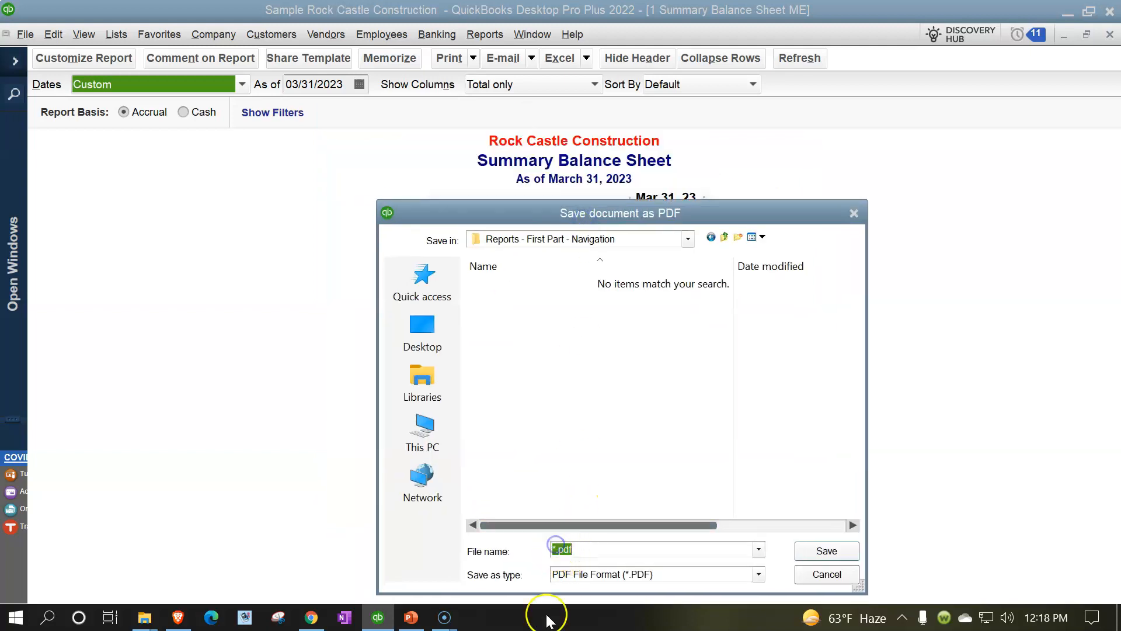
key("BackSpace")
type("1")
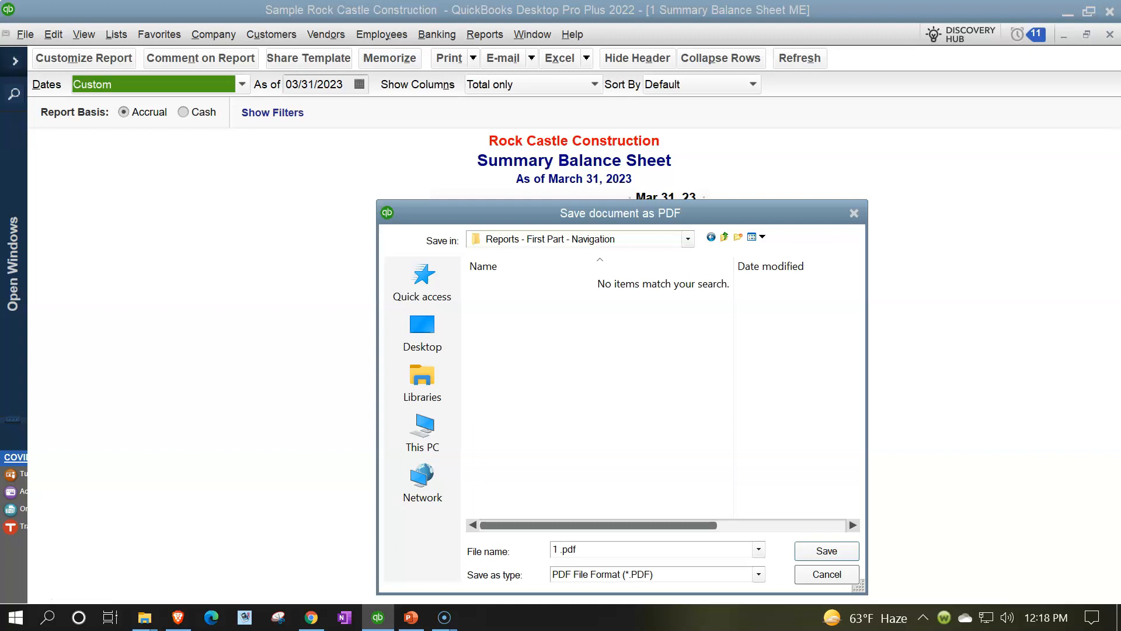
type("Summary Balance Sheet")
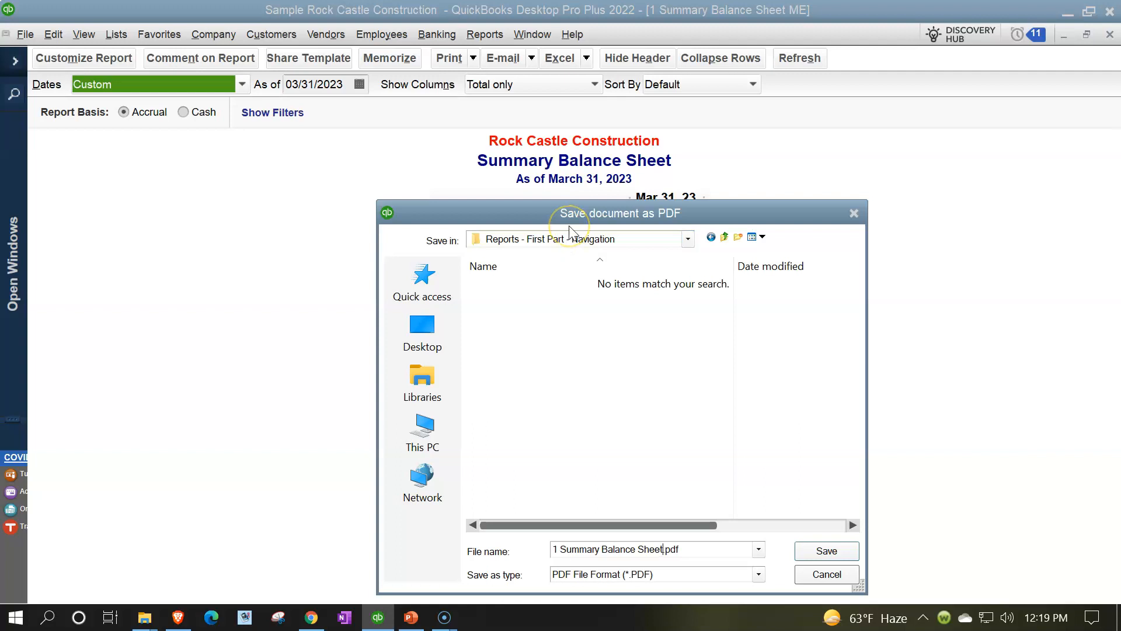
left_click(827, 552)
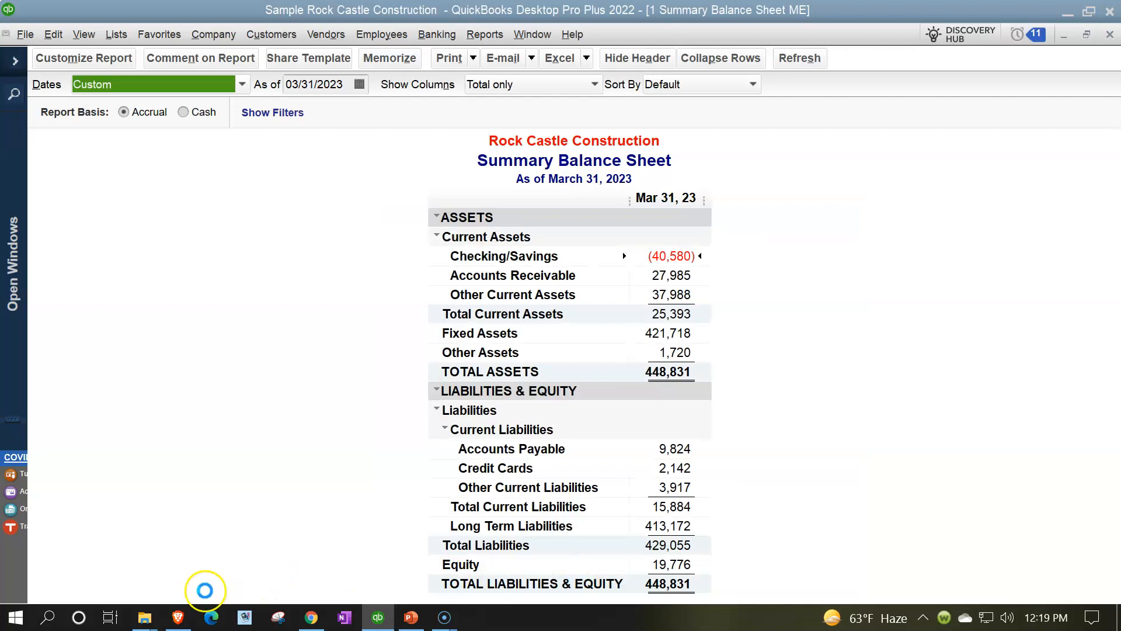
- Open the saved 1 Summary Balance Sheet PDF from the Reports - First Part - Navigation folder and review its contents
mouse_move(145, 617)
left_click(282, 517)
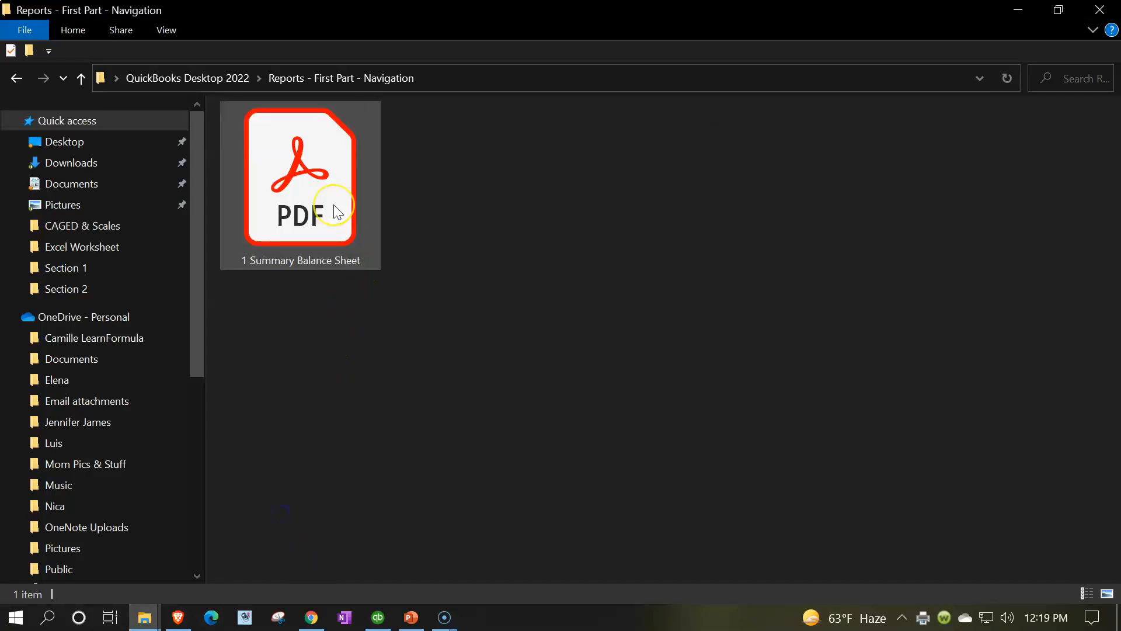
double_click(334, 203)
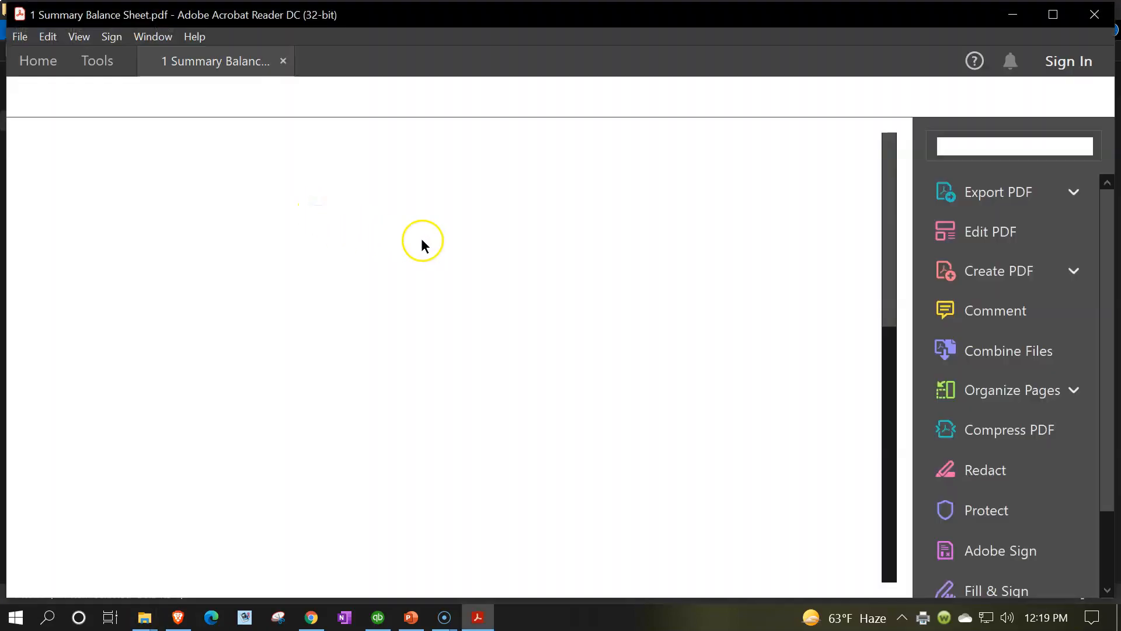
scroll(488, 284, "down", 3)
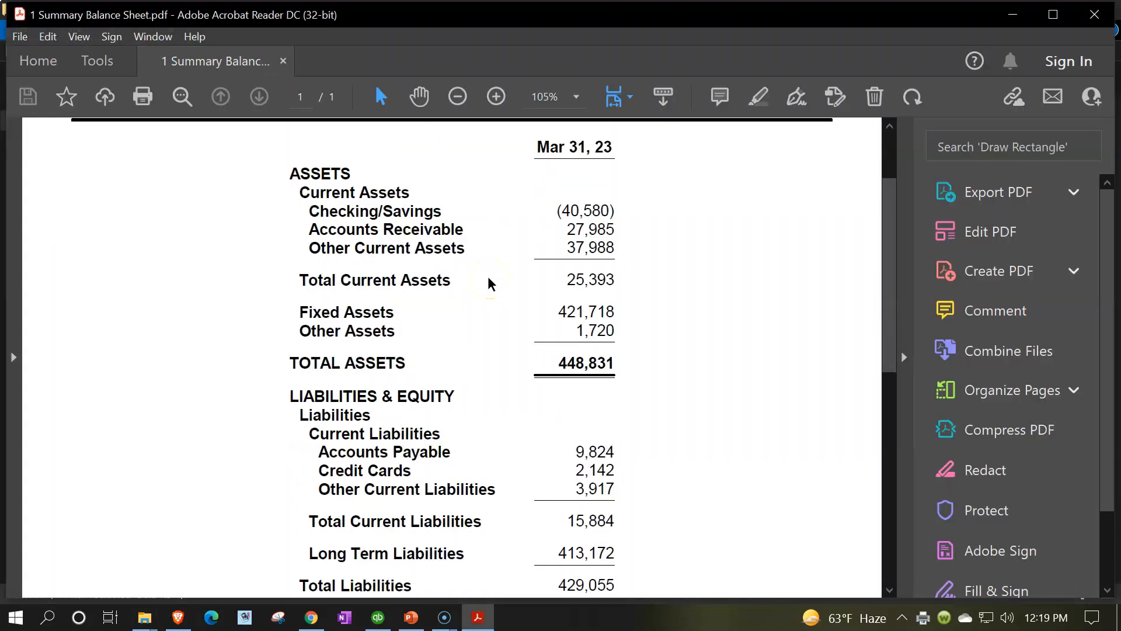
scroll(488, 283, "down", 9)
scroll(489, 283, "up", 10)
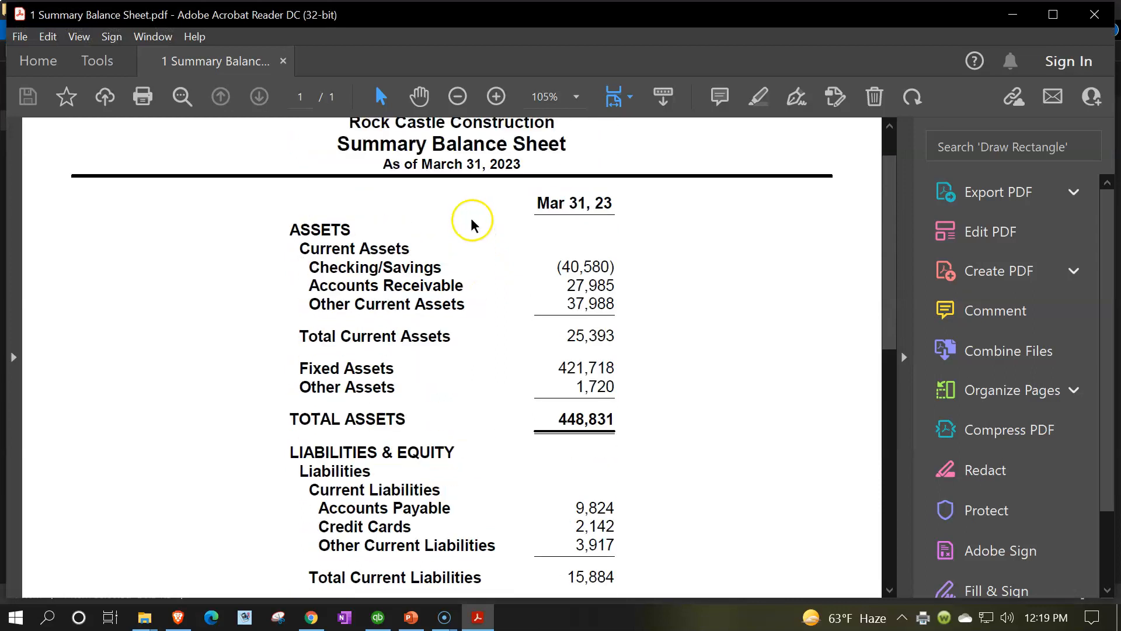
scroll(472, 225, "up", 2)
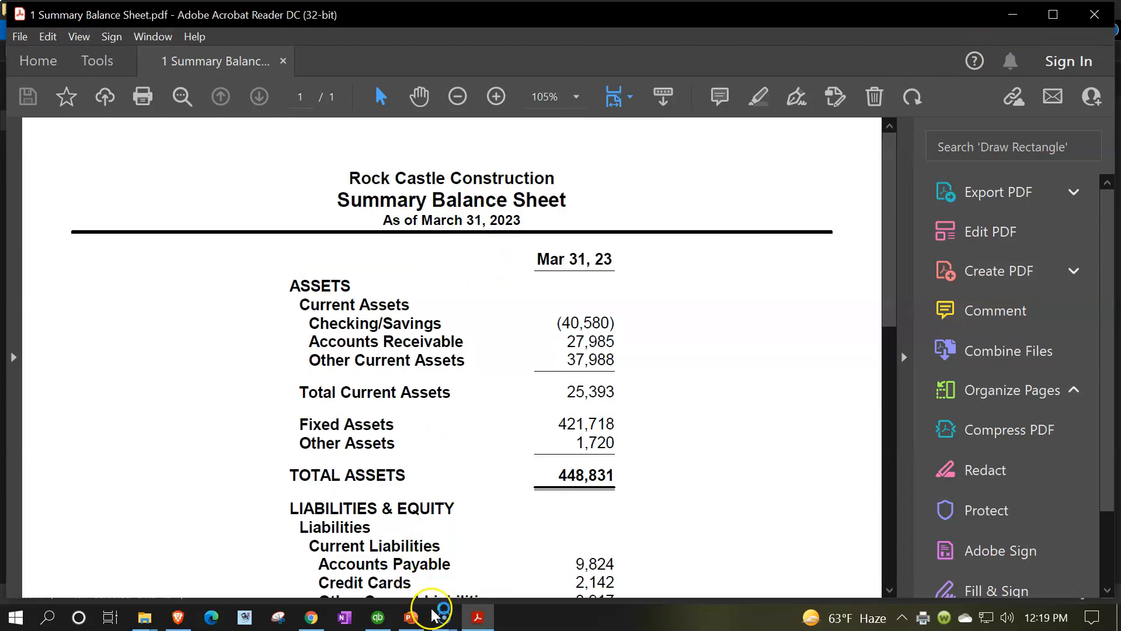
- Return to QuickBooks, run the 2 Summary Balance Sheet Vertical Analysis ME report from the Report Center, and collapse the navigation sidebar
left_click(378, 616)
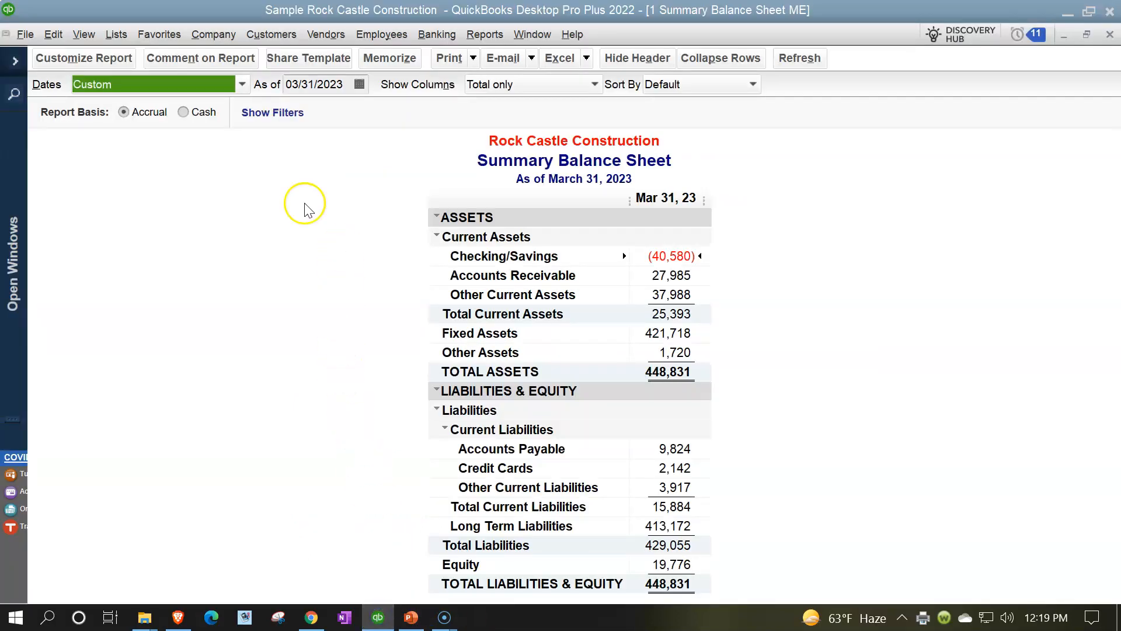
left_click(15, 60)
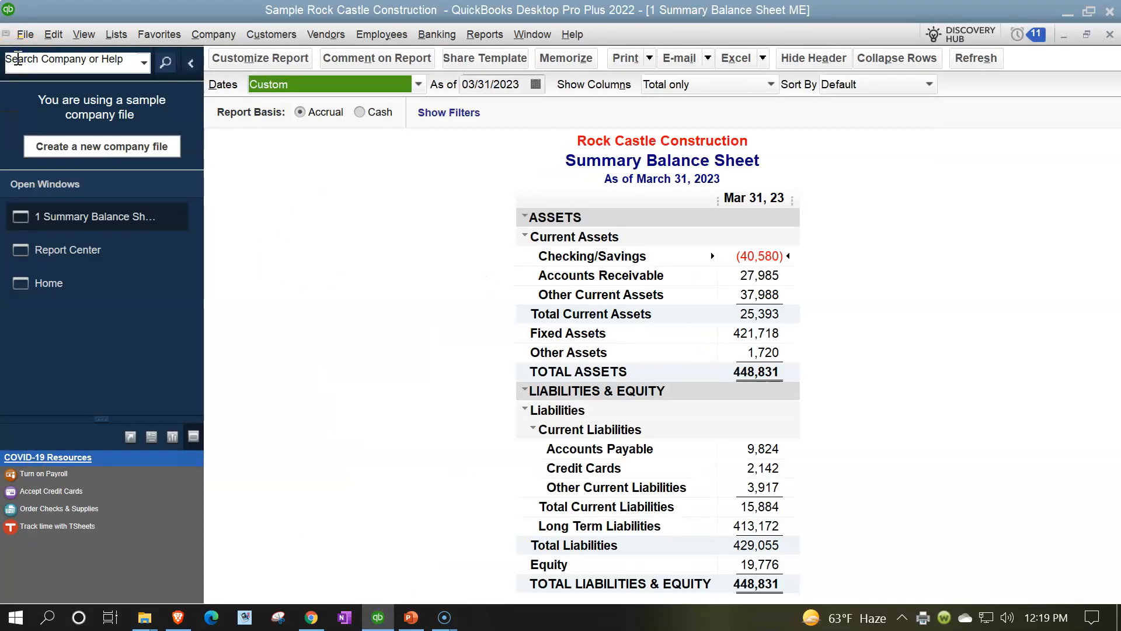
left_click(102, 250)
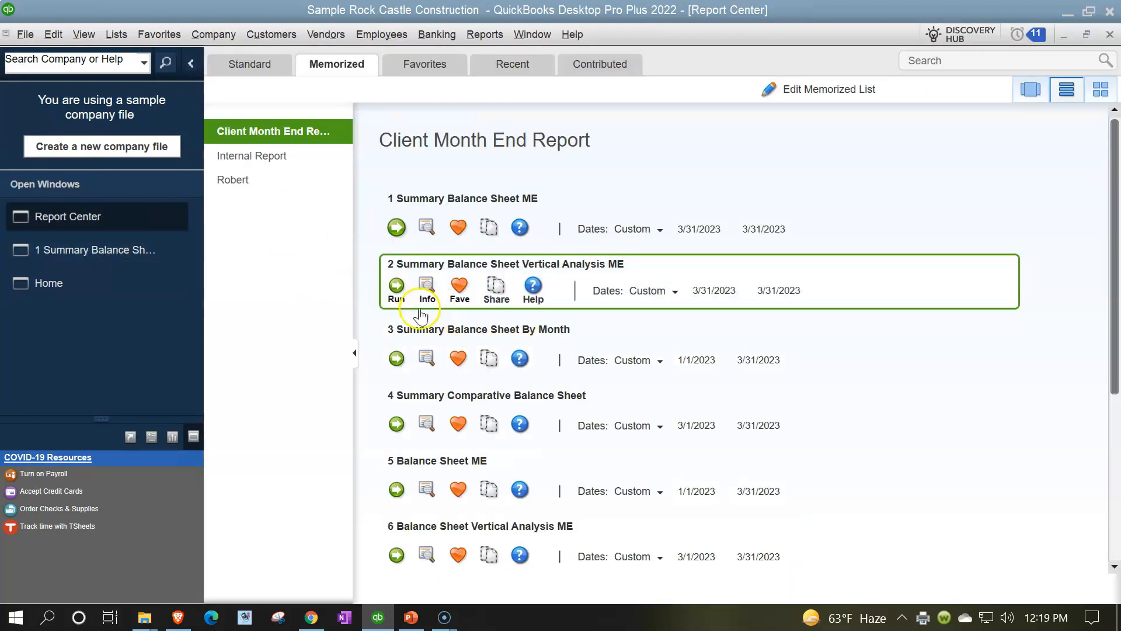
left_click(396, 286)
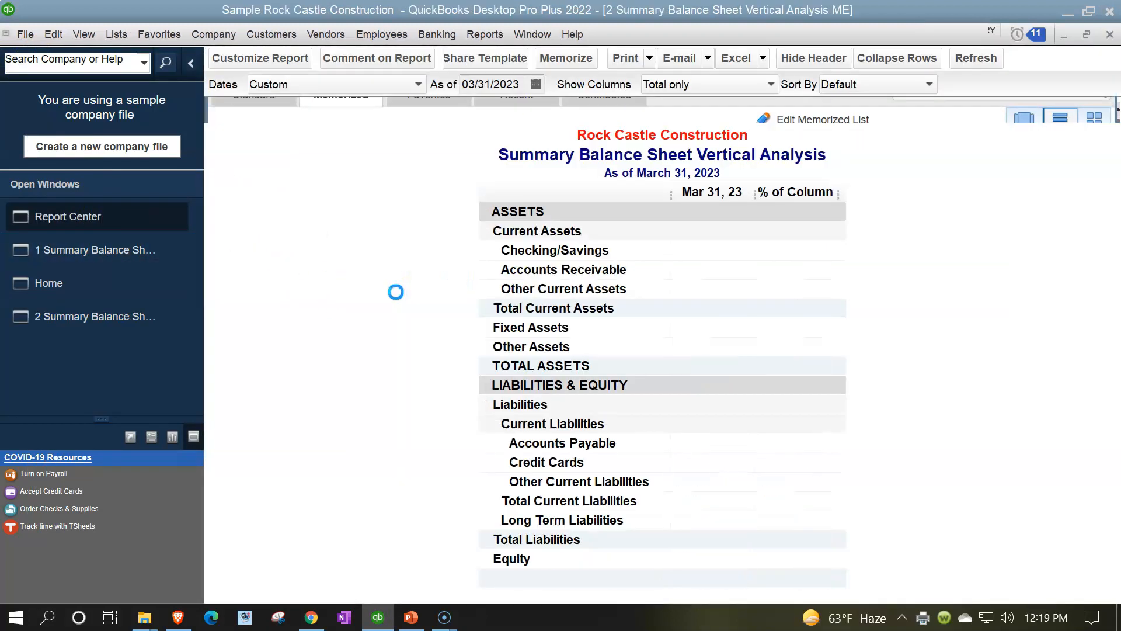
left_click(191, 66)
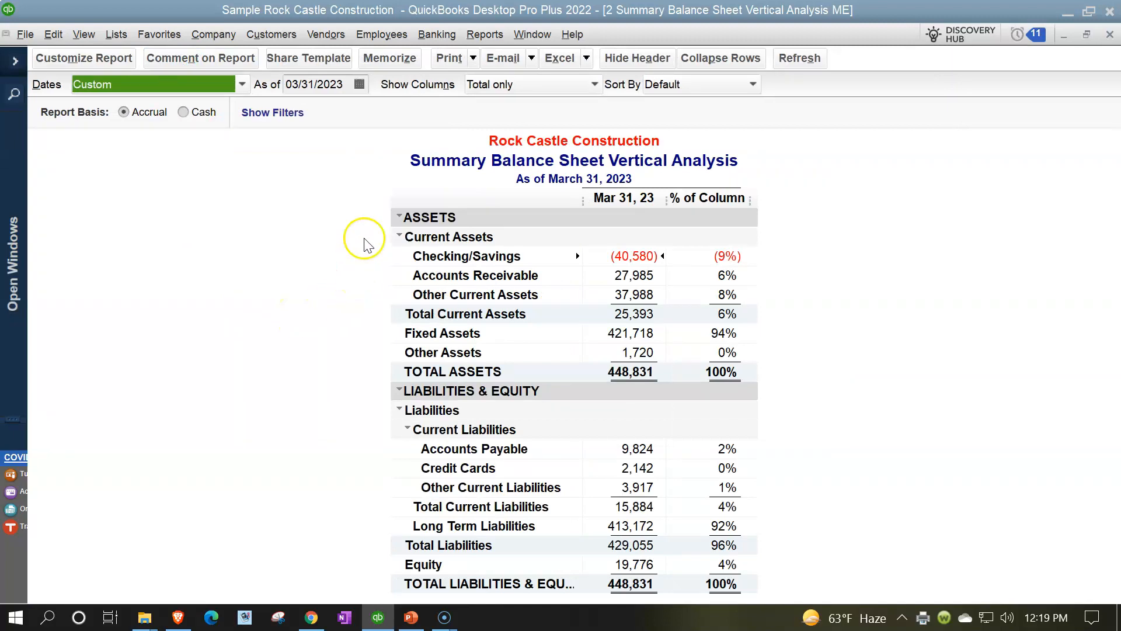
- Open the print settings for the Vertical Analysis report and move the dialog toward the middle of the report
left_click(474, 58)
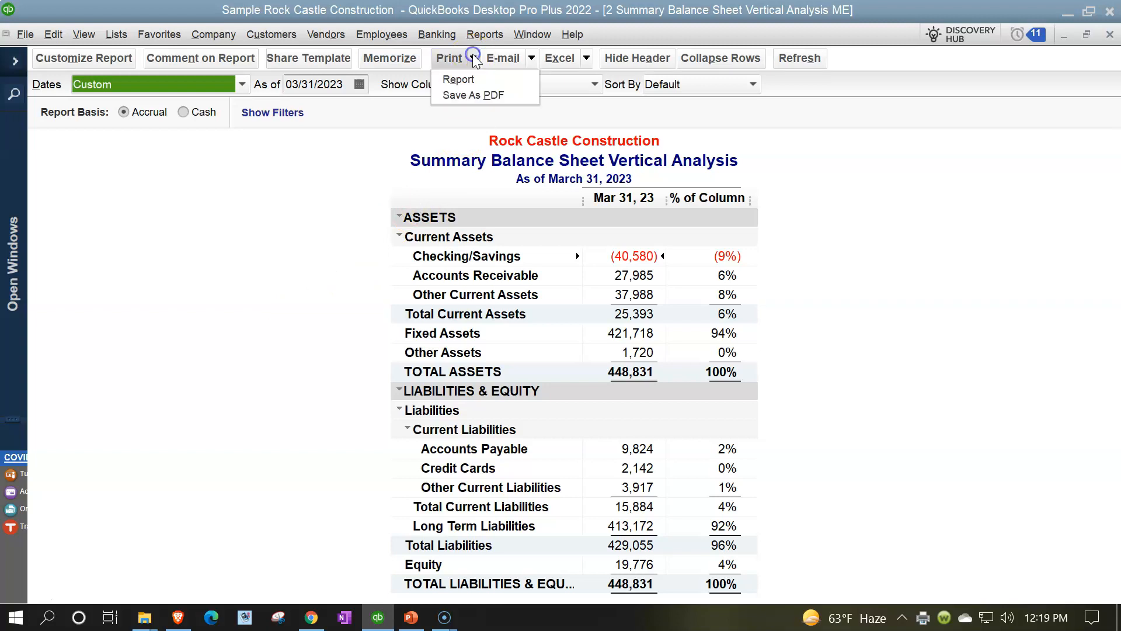
left_click(476, 81)
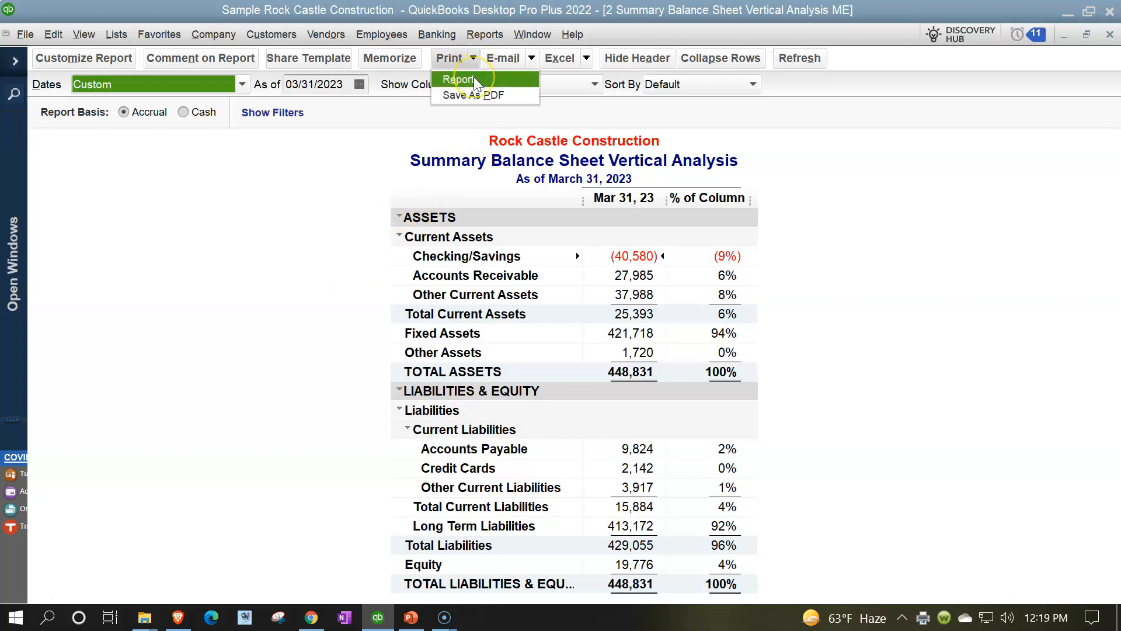
left_click(474, 77)
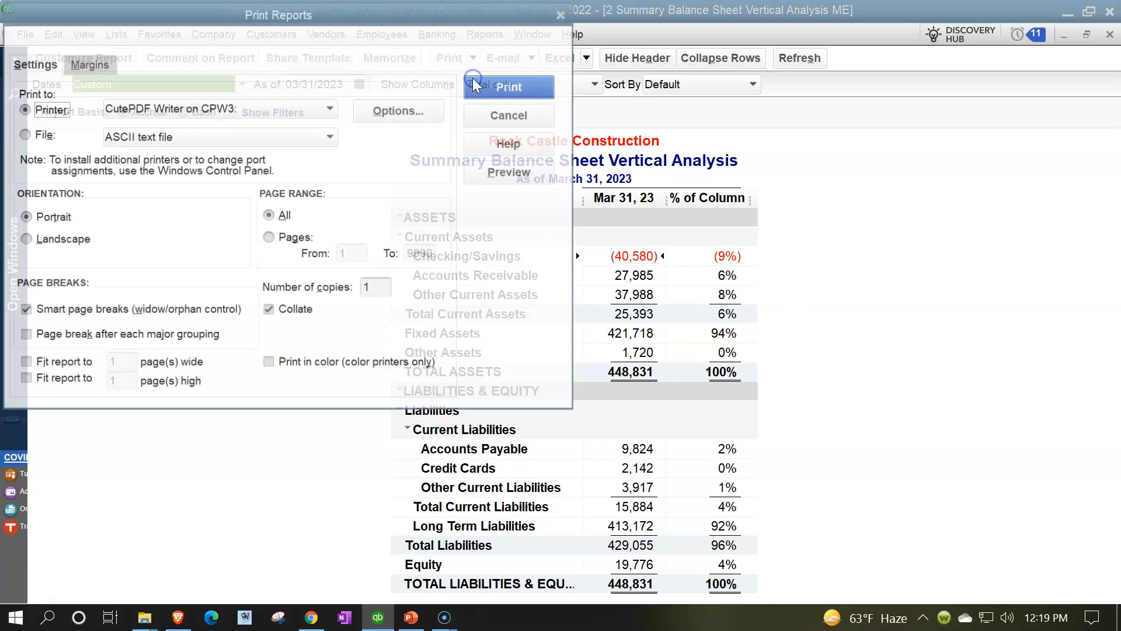
left_click_drag(368, 32, 564, 142)
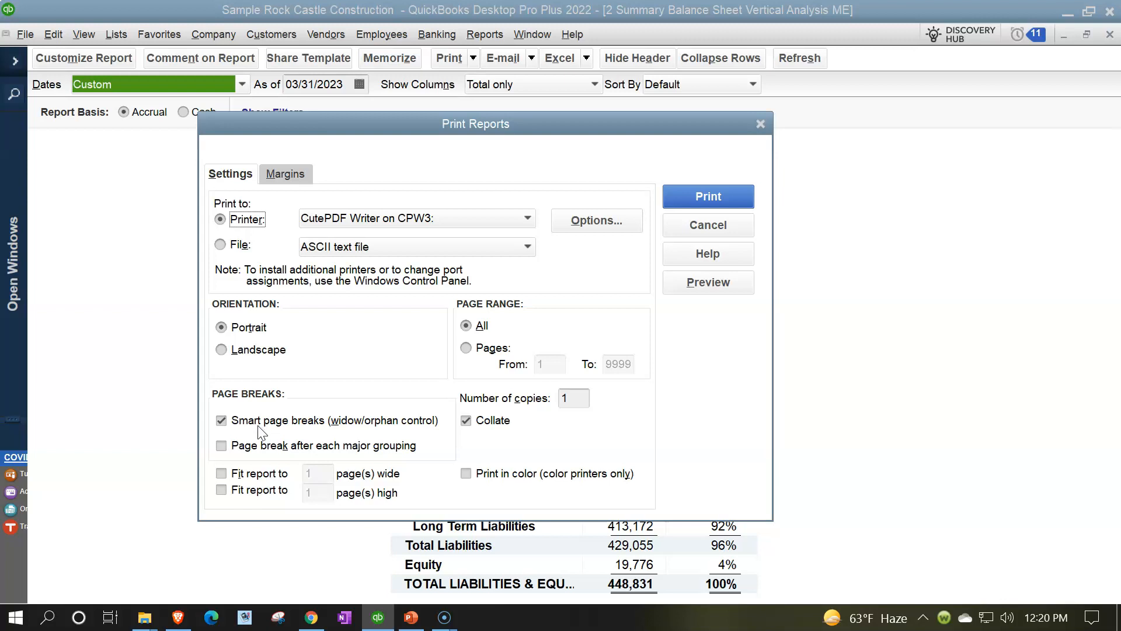
- Check the report's print margins and settings, and preview the printed page
left_click(293, 179)
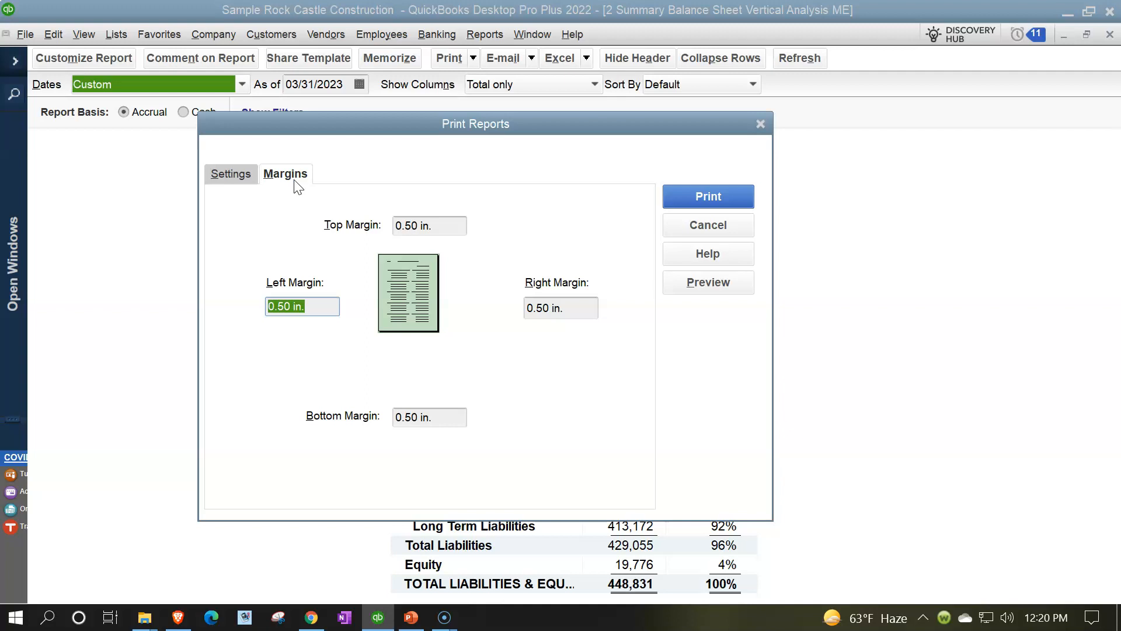
left_click(248, 175)
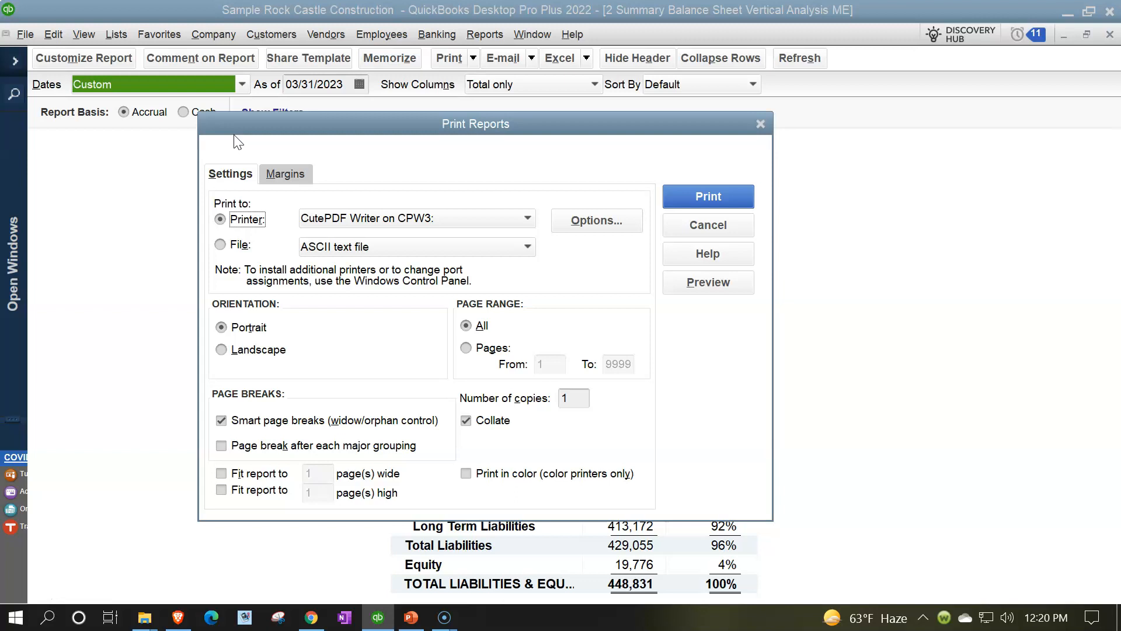
left_click(691, 283)
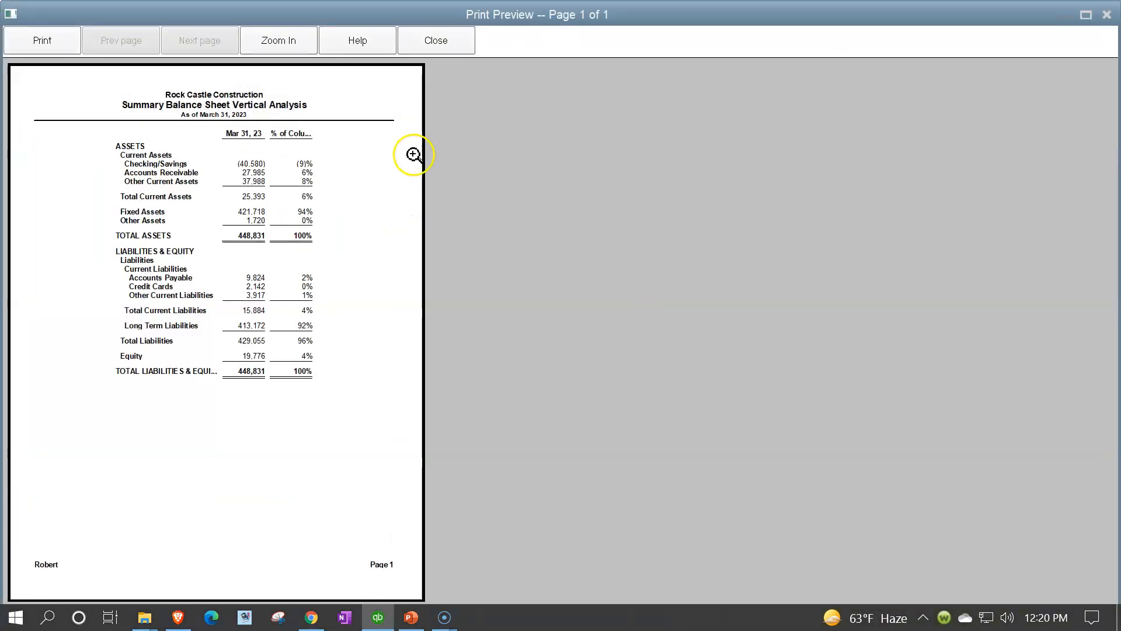
left_click(457, 52)
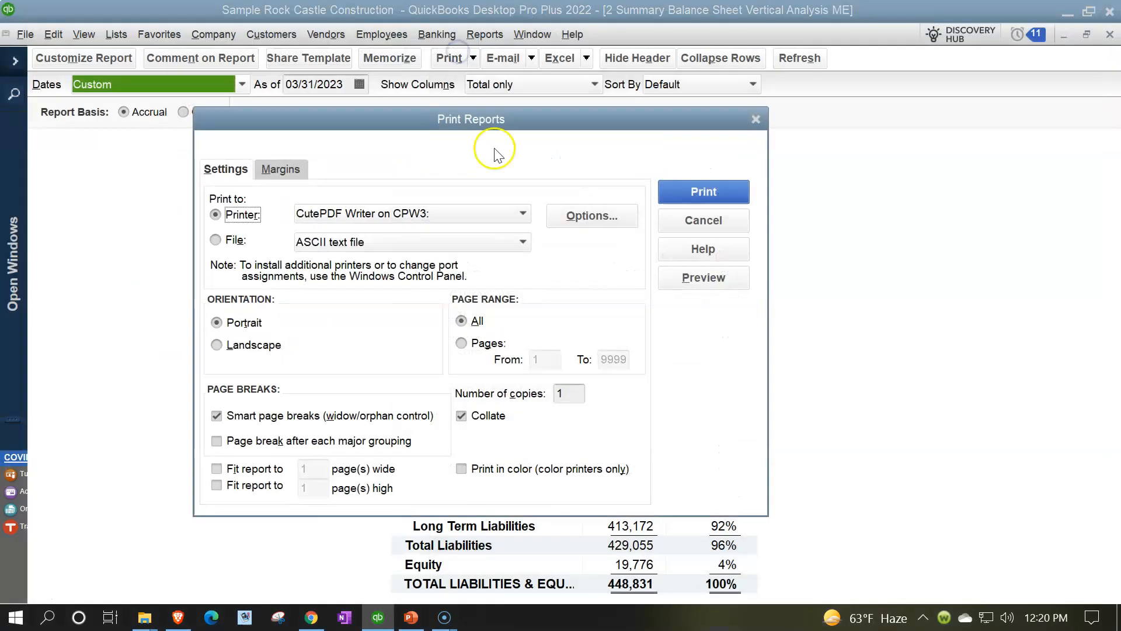
- Print the Vertical Analysis report with CutePDF Writer on CPW3 as the printer
left_click(522, 213)
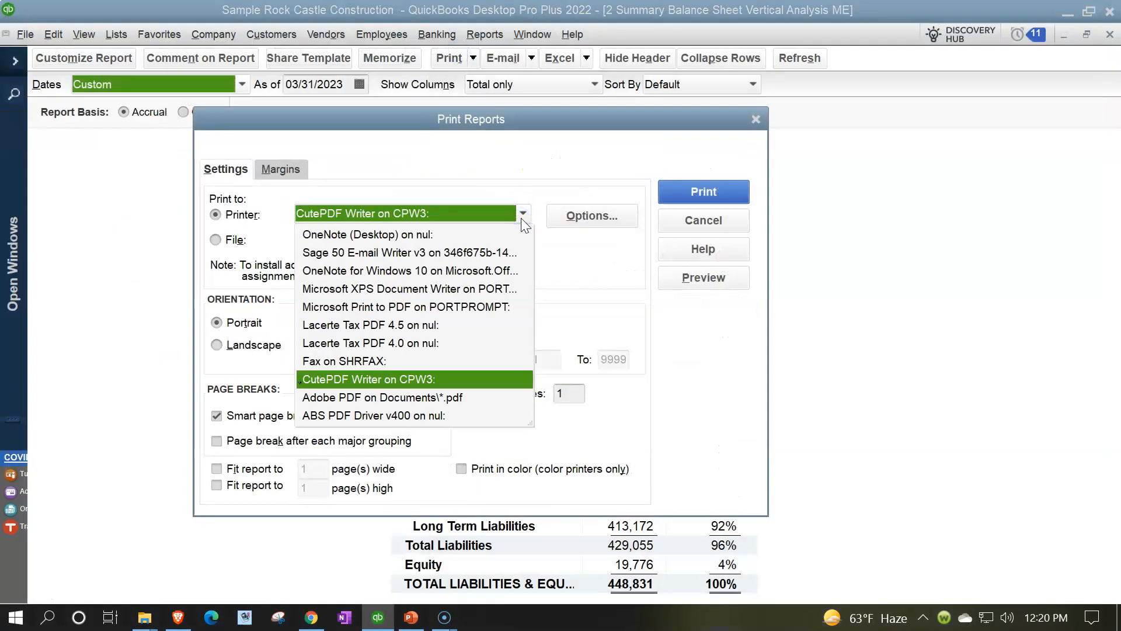
left_click(522, 219)
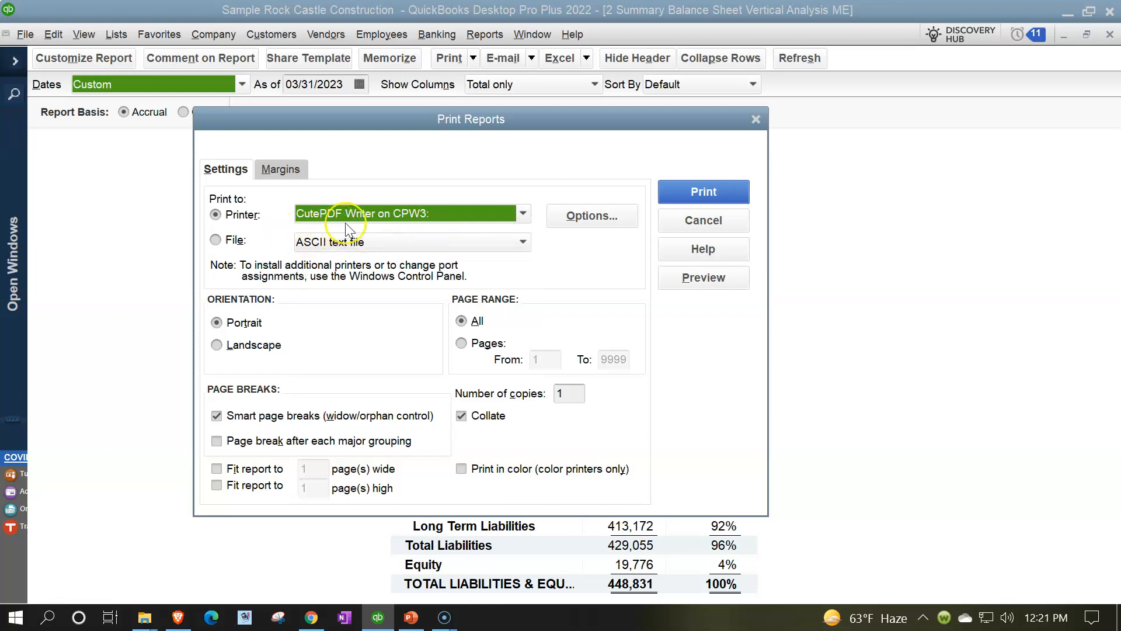
left_click(671, 197)
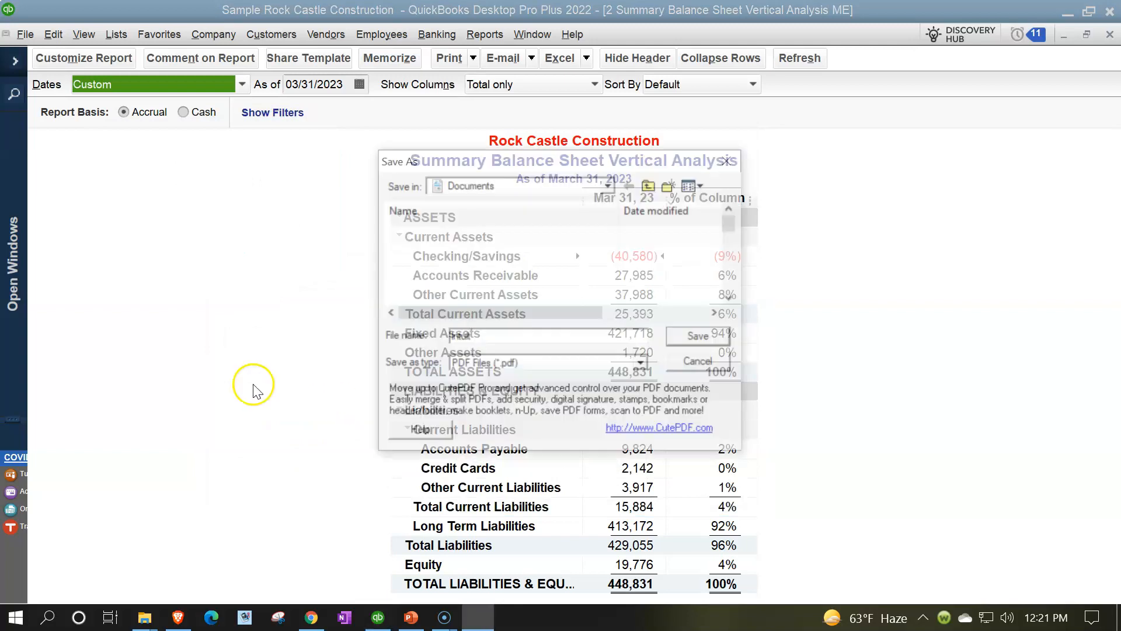
- Set the save location to Reports - First Part - Navigation inside the desktop's QuickBooks Desktop 2022 folder
left_click_drag(512, 166, 524, 216)
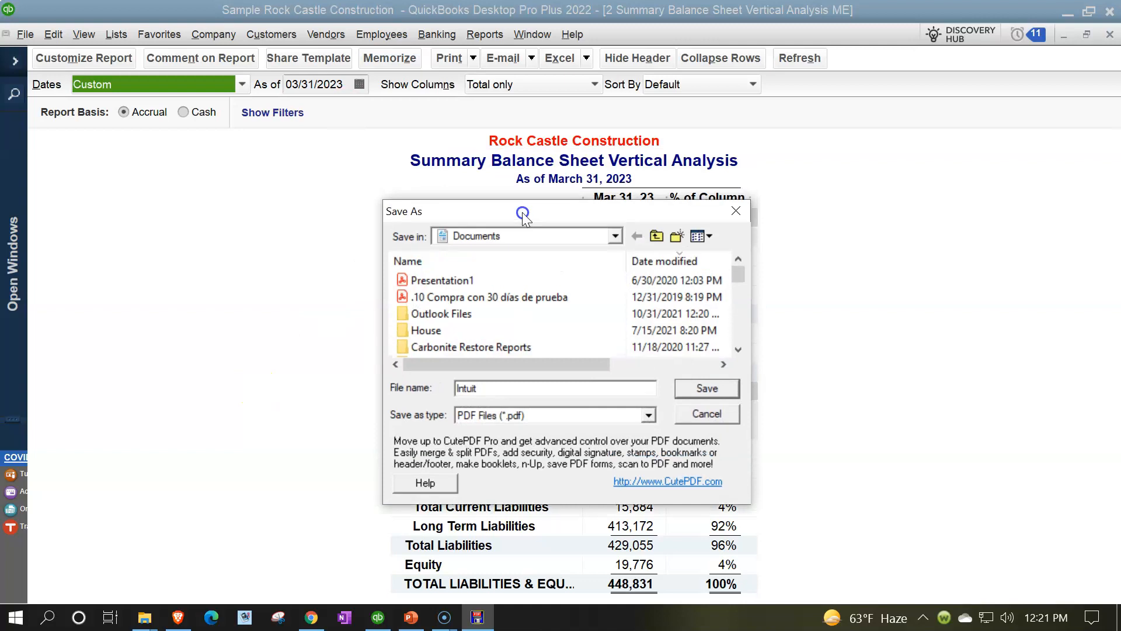
left_click(615, 237)
left_click(508, 253)
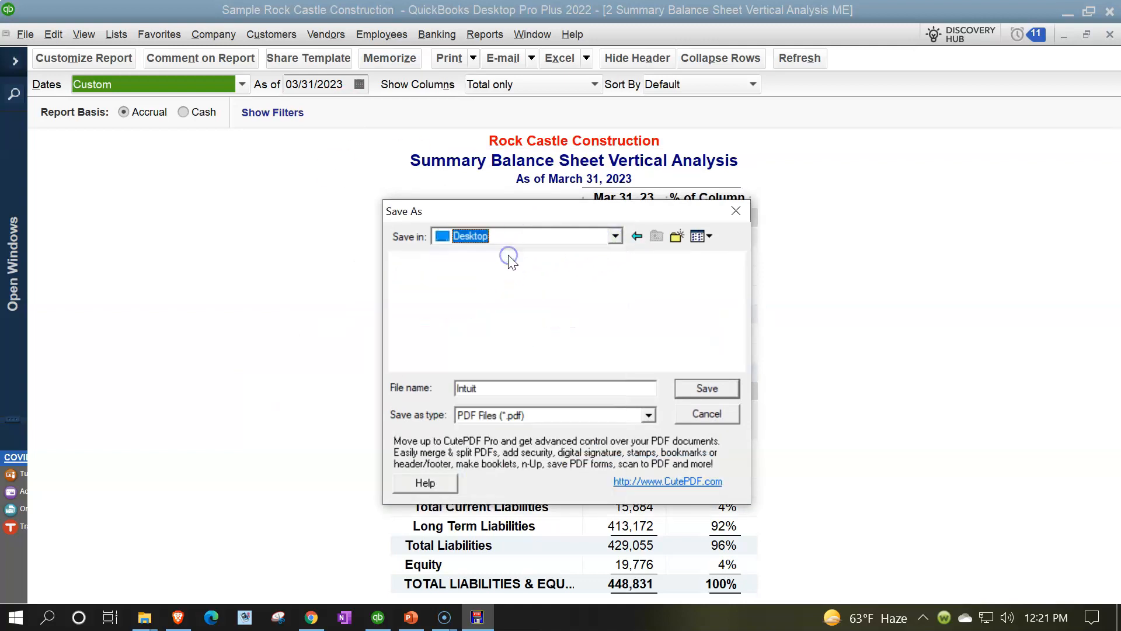
scroll(509, 289, "down", 3)
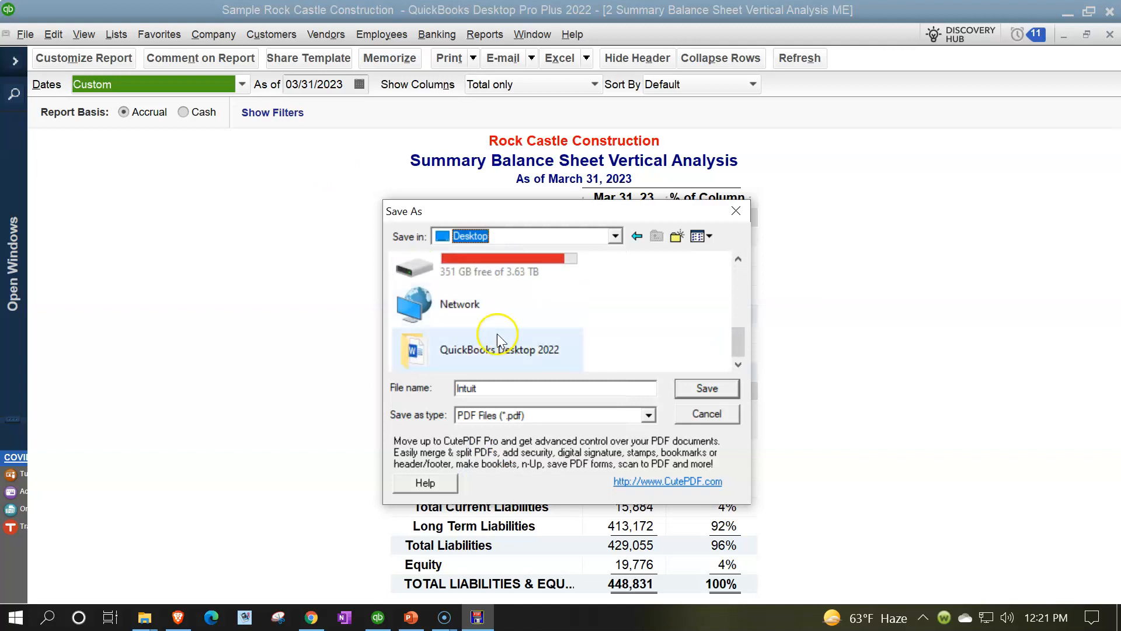
double_click(490, 349)
left_click(491, 319)
double_click(491, 318)
- Save the PDF as 2 Summary Balance Sheet Vertical Analysis and check for it in the destination folder in File Explorer
double_click(488, 388)
type("2")
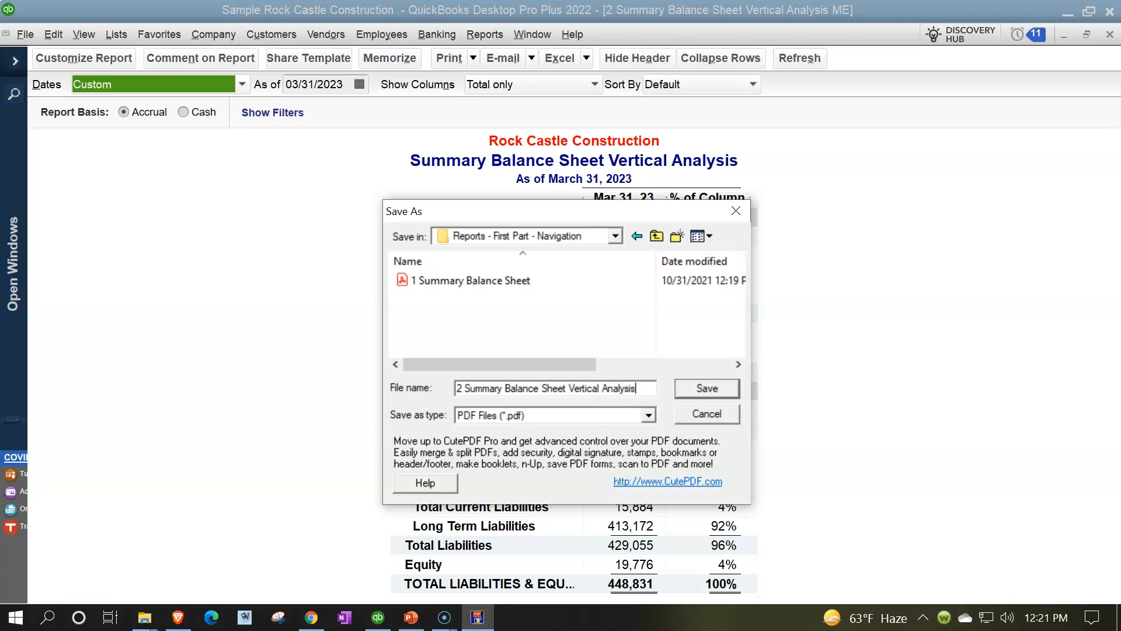
left_click(692, 388)
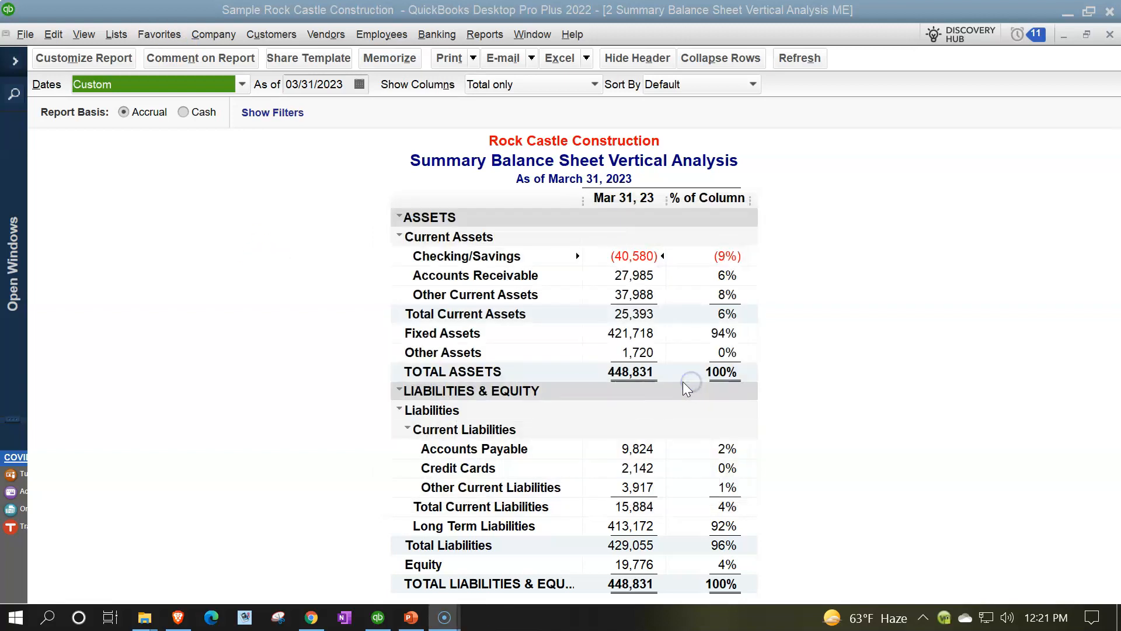
mouse_move(144, 615)
left_click(261, 569)
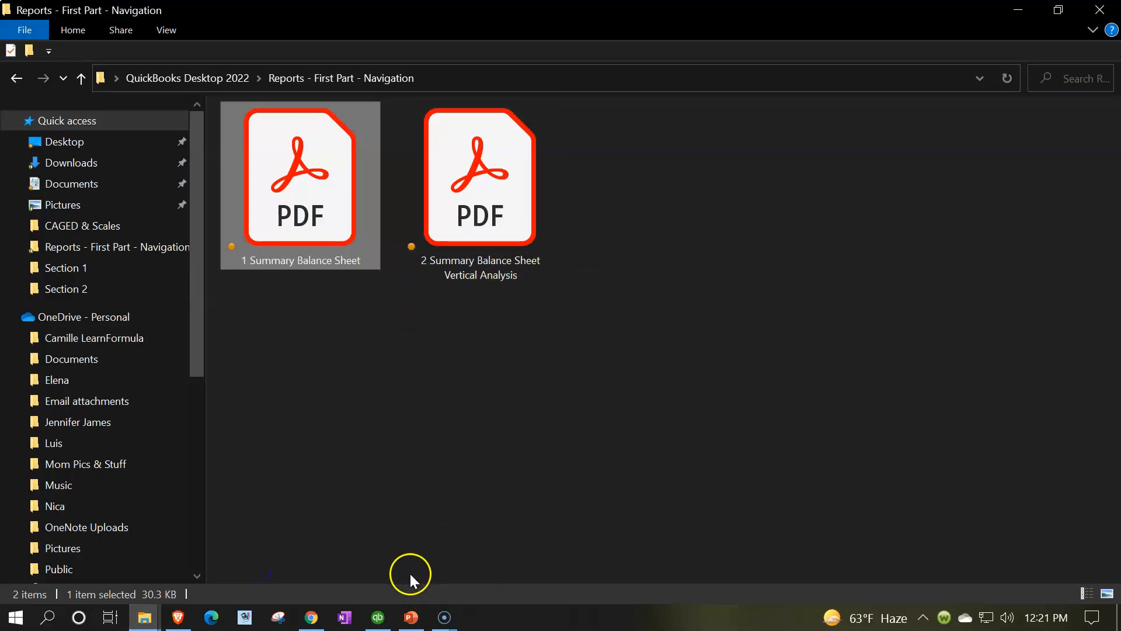
- Return to QuickBooks and run the 3 Summary Balance Sheet By Month report from the Report Center
left_click(381, 615)
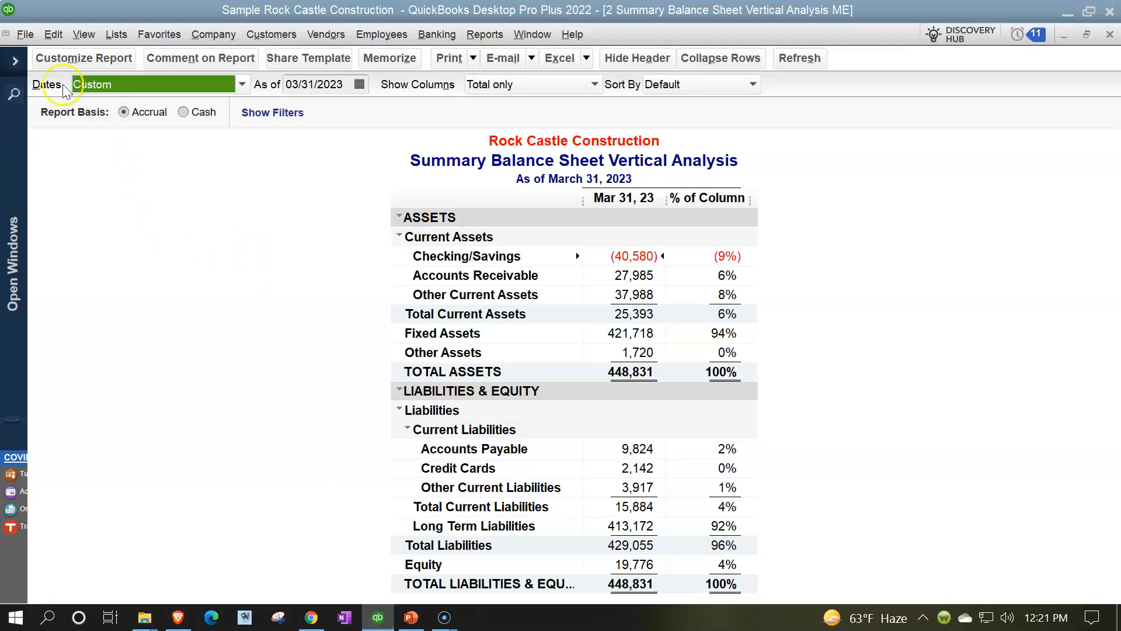
left_click(12, 62)
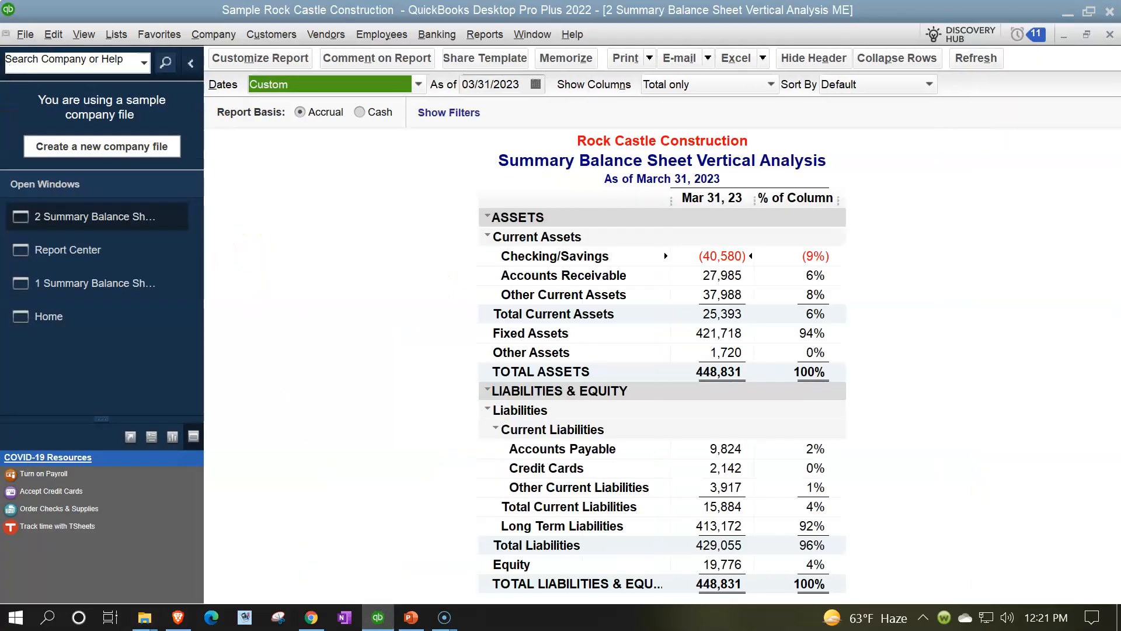
left_click(91, 251)
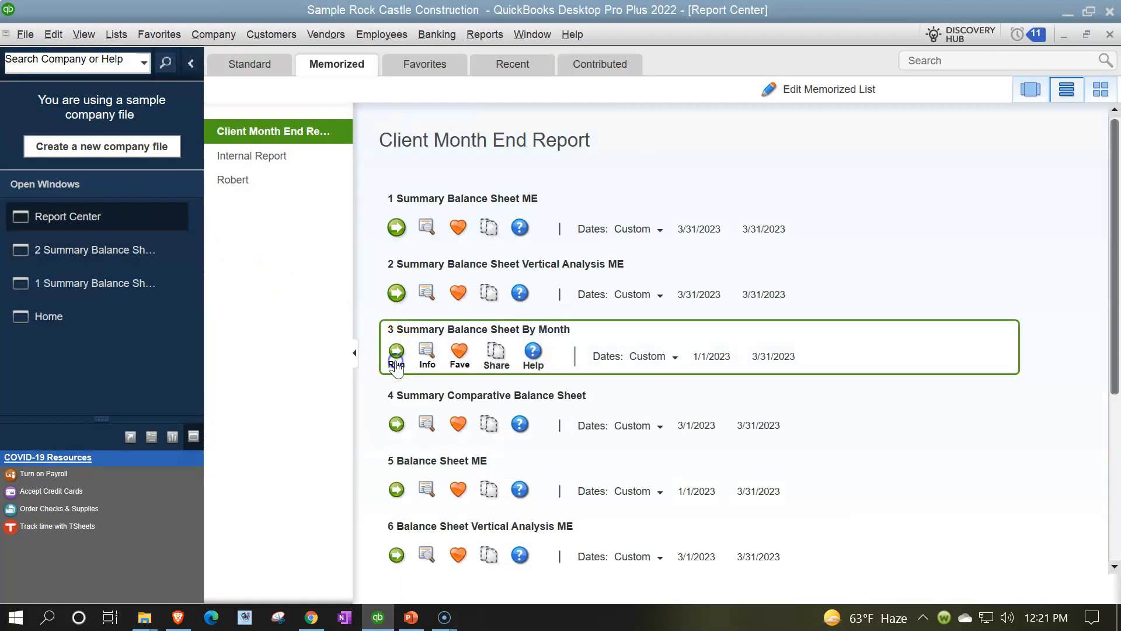
left_click(397, 352)
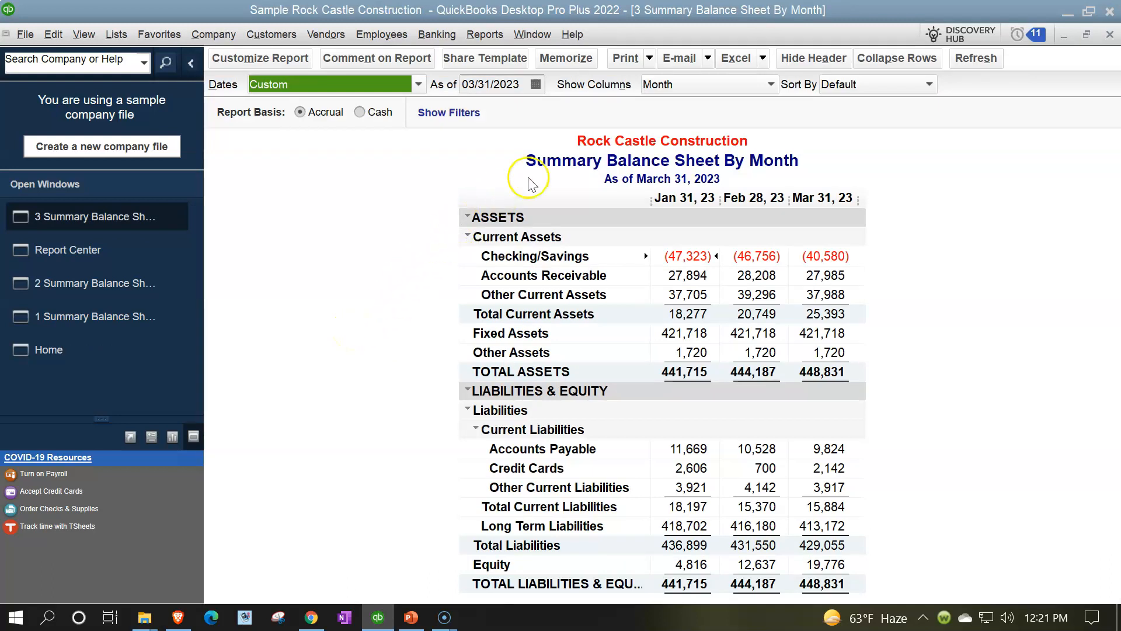
- Save the By Month report as a PDF named Summary Balance Sheet By Month in the Reports - First Part - Navigation folder
left_click(653, 63)
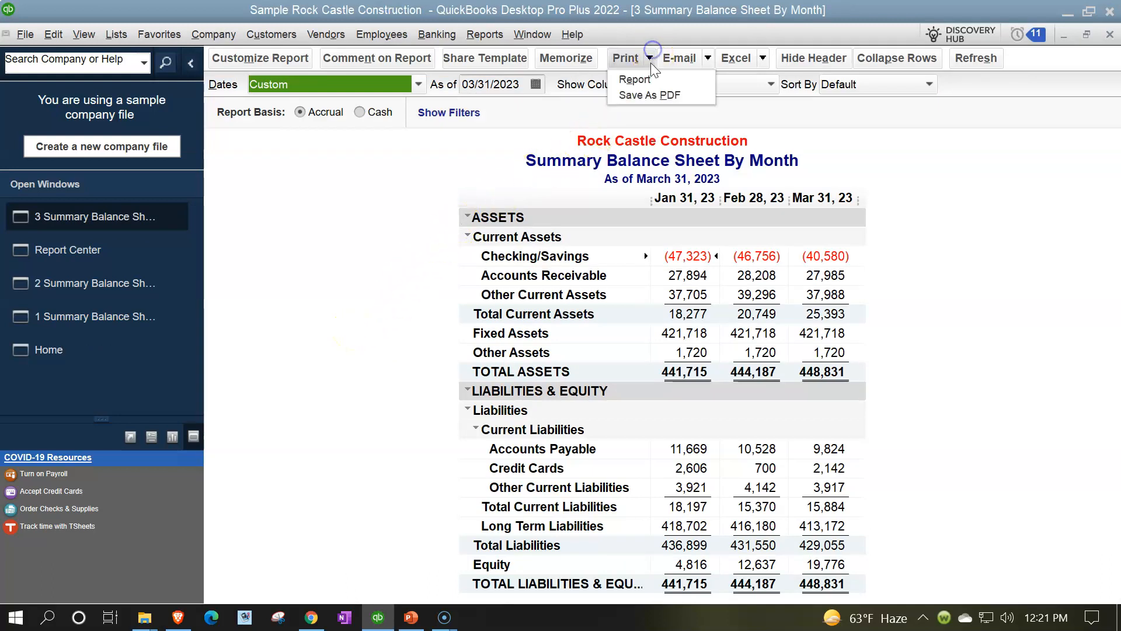
left_click(642, 96)
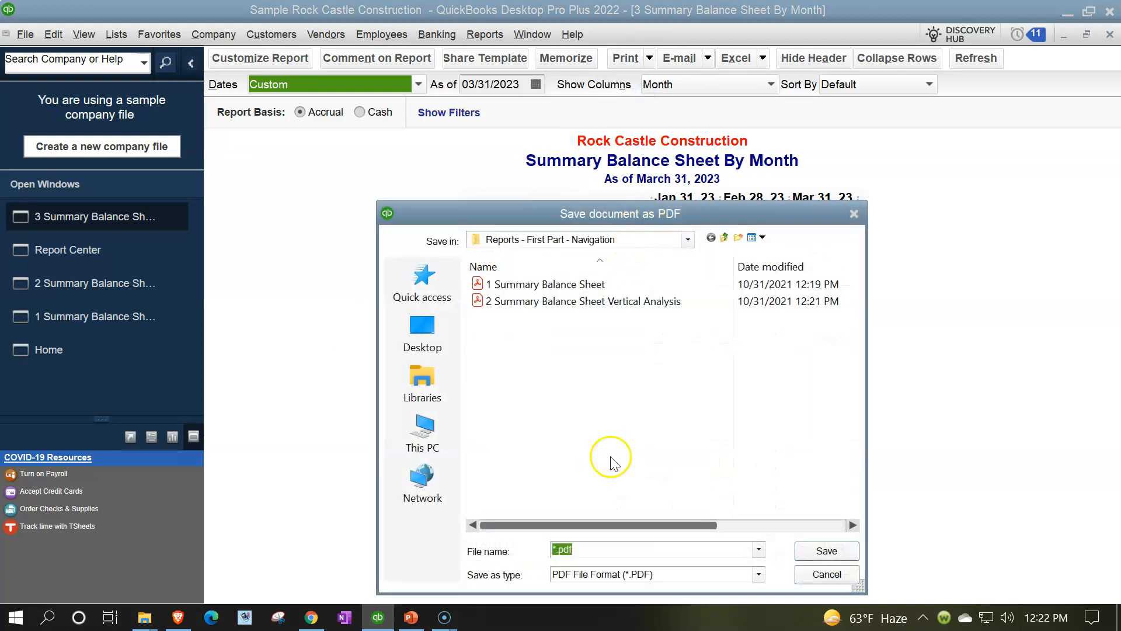
left_click(574, 547)
key("Left")
key("Left")
key("Left")
key("Left")
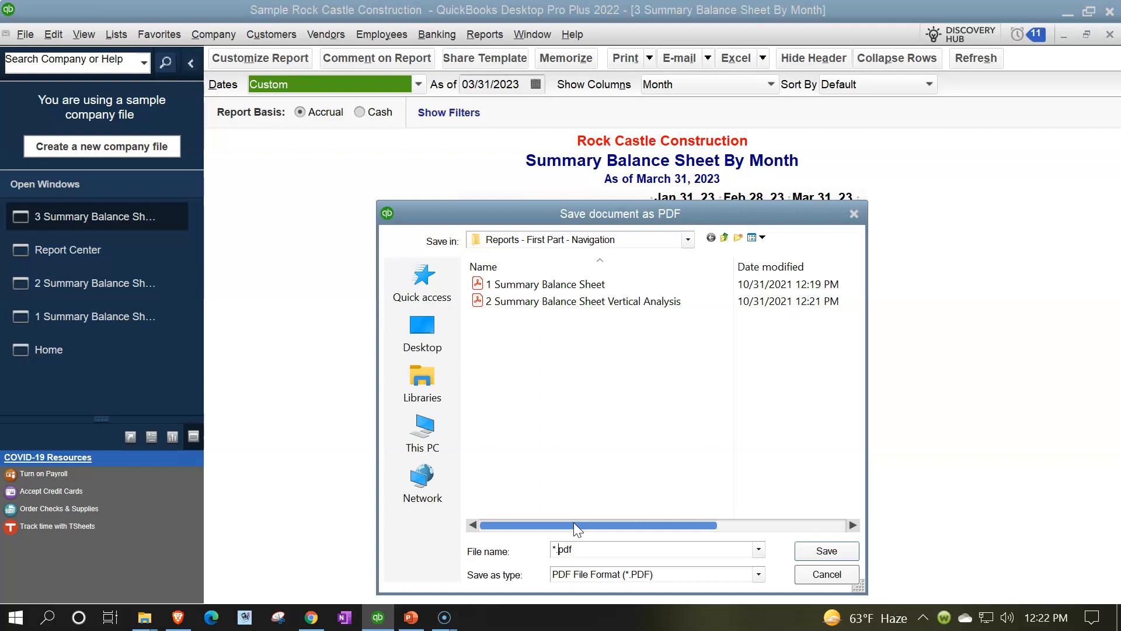
type("Summary B")
type("alance Sh")
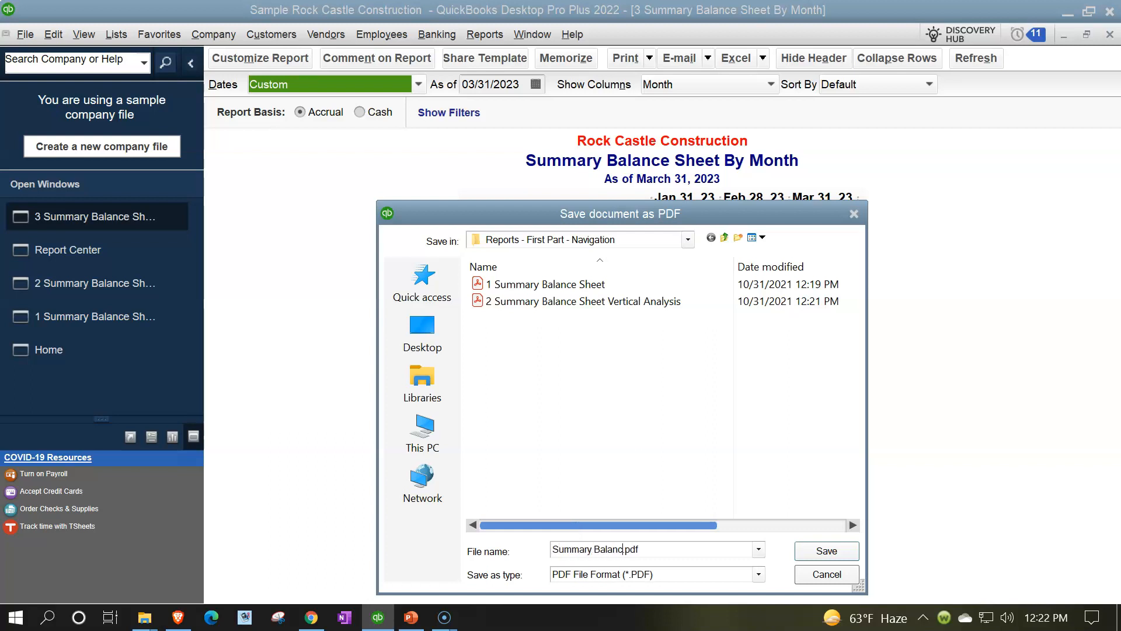
type("eet By Month")
key("Return")
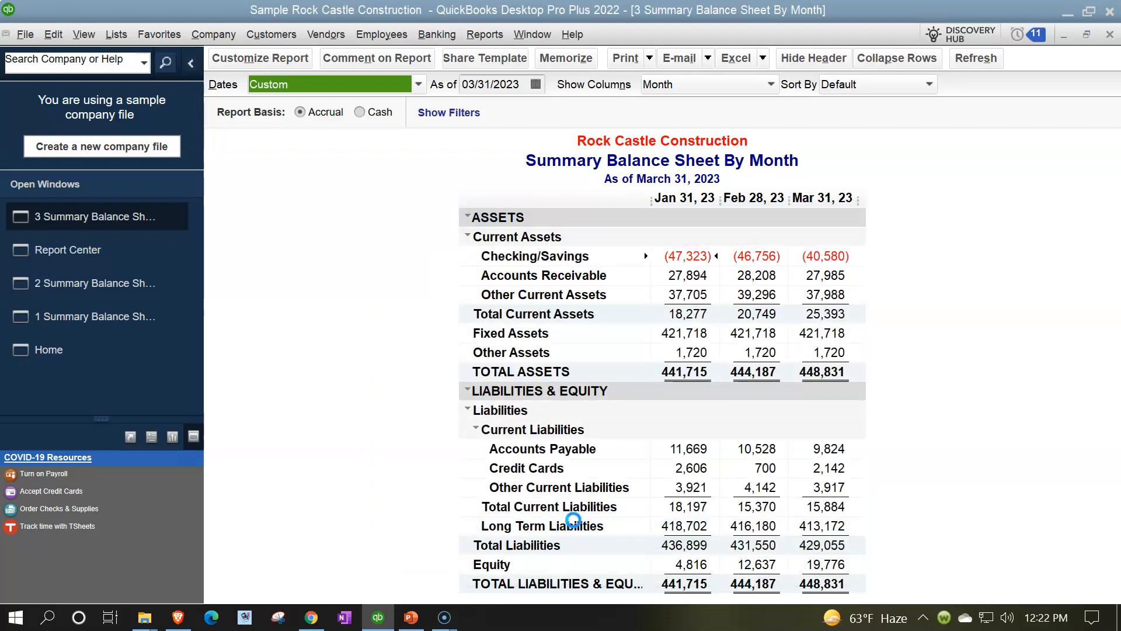
- Run the memorized 4 Summary Comparative Balance Sheet report and save it as a PDF named Summary Comparative Balance Sheet
left_click(60, 250)
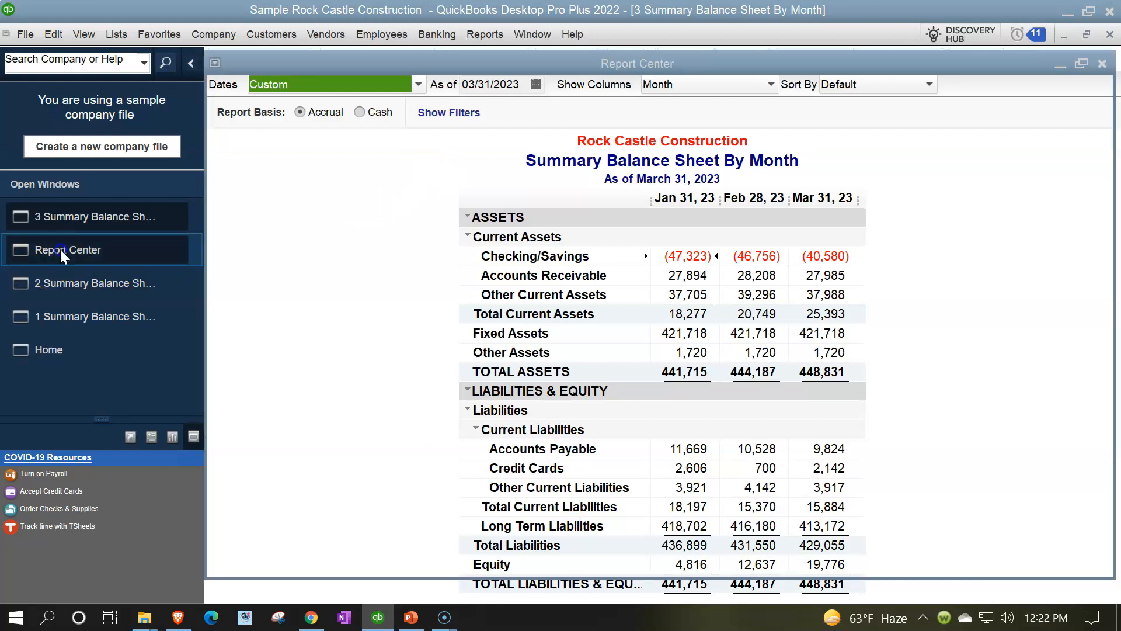
left_click(394, 416)
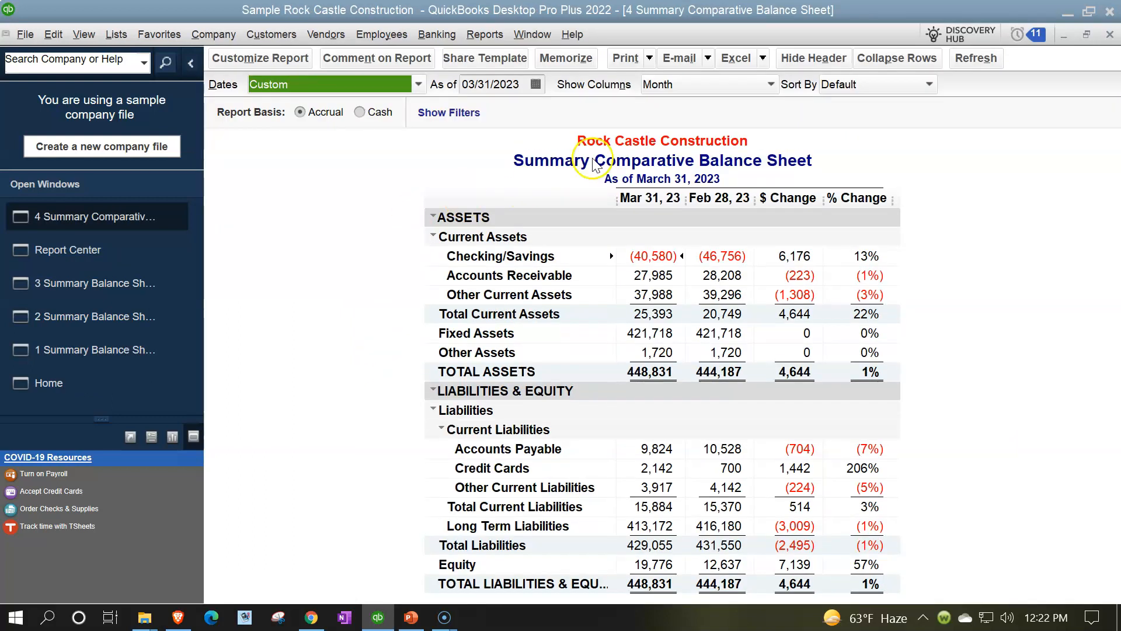
left_click(650, 58)
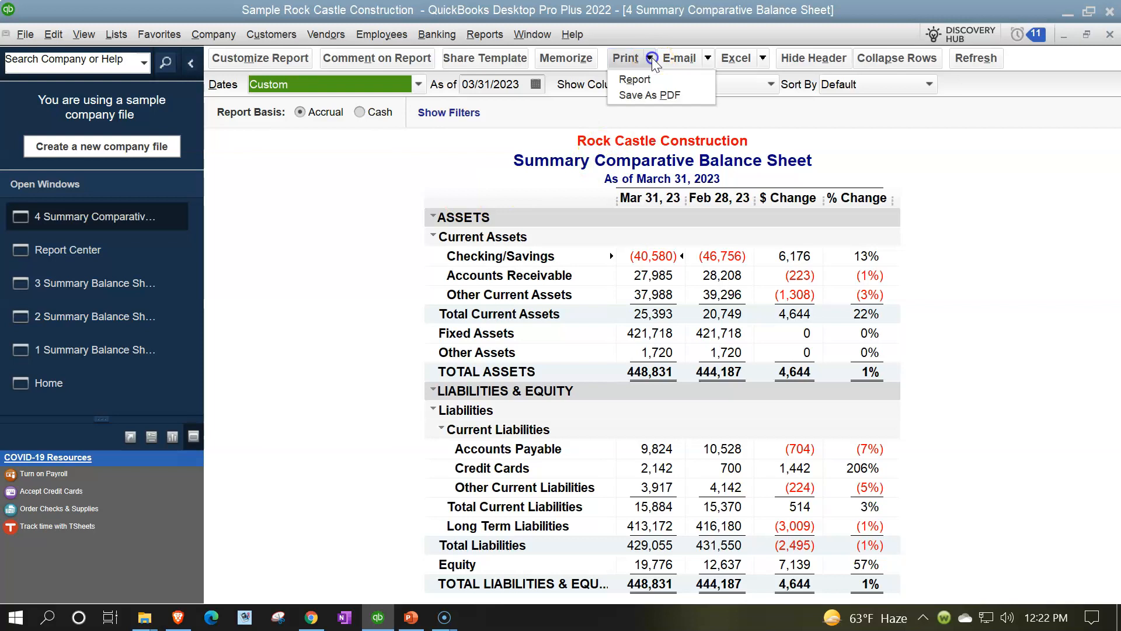
left_click(650, 90)
left_click_drag(648, 216, 667, 205)
left_click(573, 538)
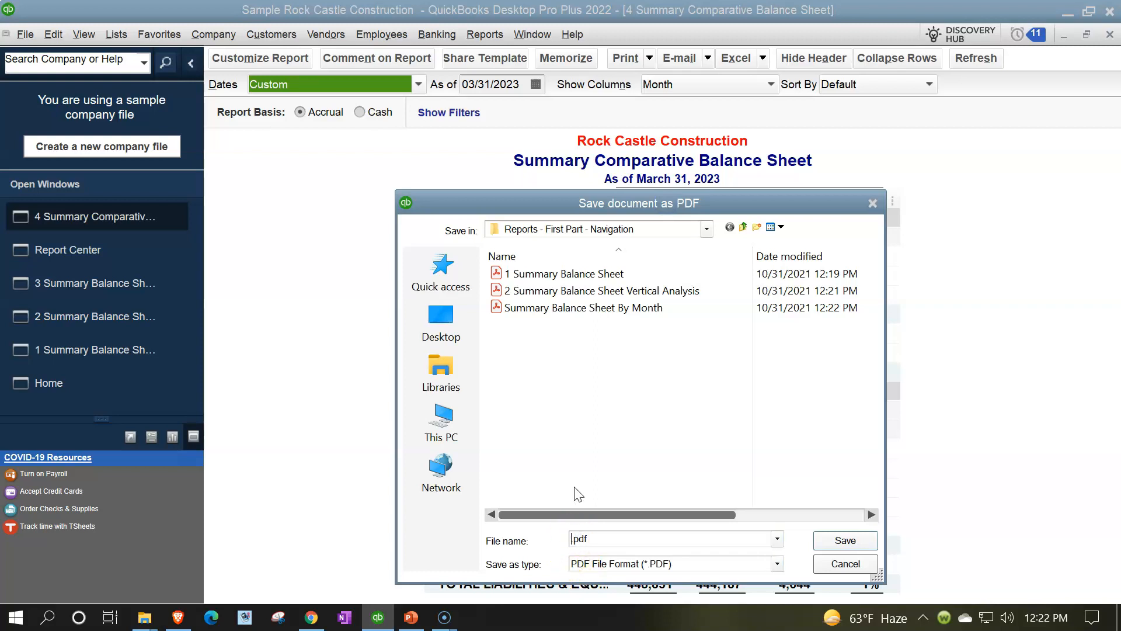
type("Summary Comp")
type("arative Balanc")
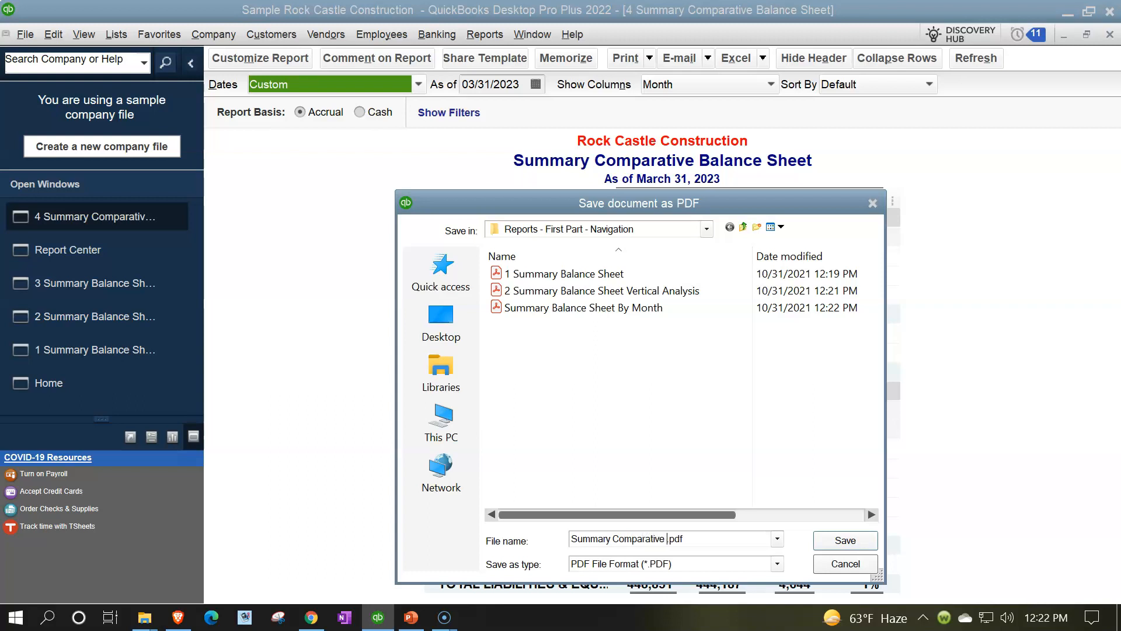
type("e Sheet")
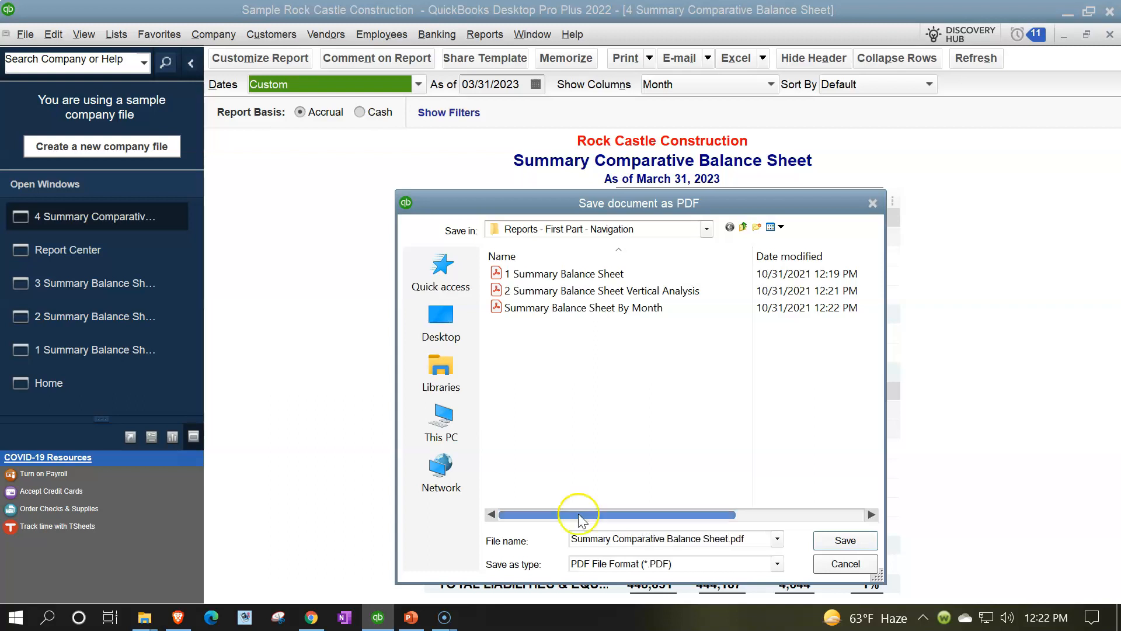
left_click(846, 540)
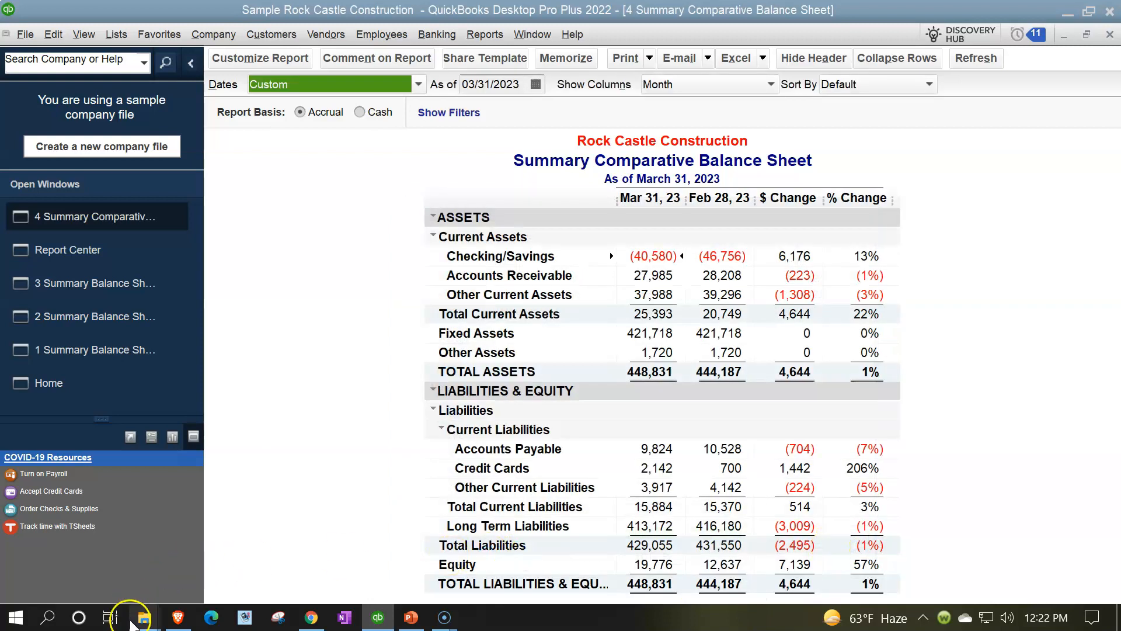
- Switch to the destination folder in File Explorer and rename the By Month PDF as 3 Summary Balance Sheet By Month
mouse_move(142, 623)
left_click(258, 572)
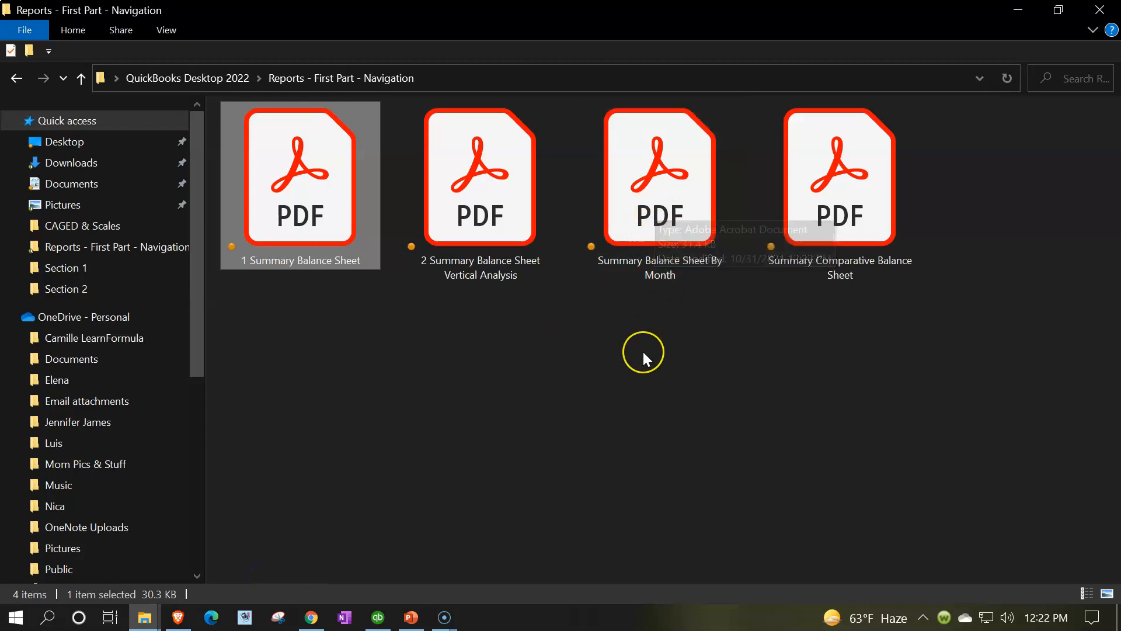
double_click(654, 207)
right_click(654, 206)
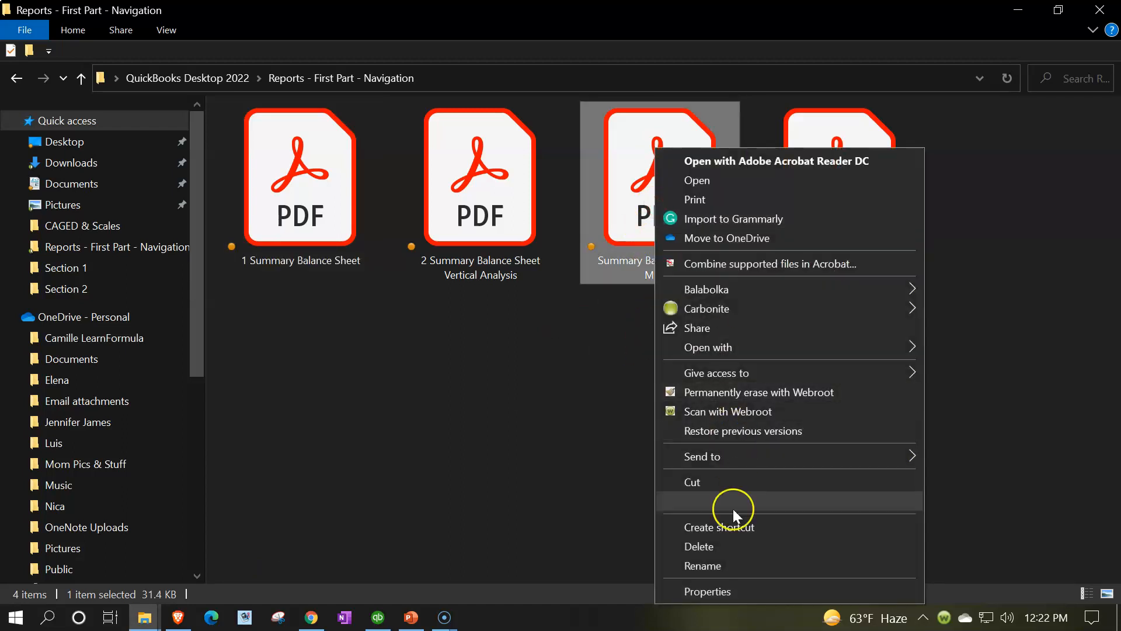
left_click(713, 567)
left_click(599, 260)
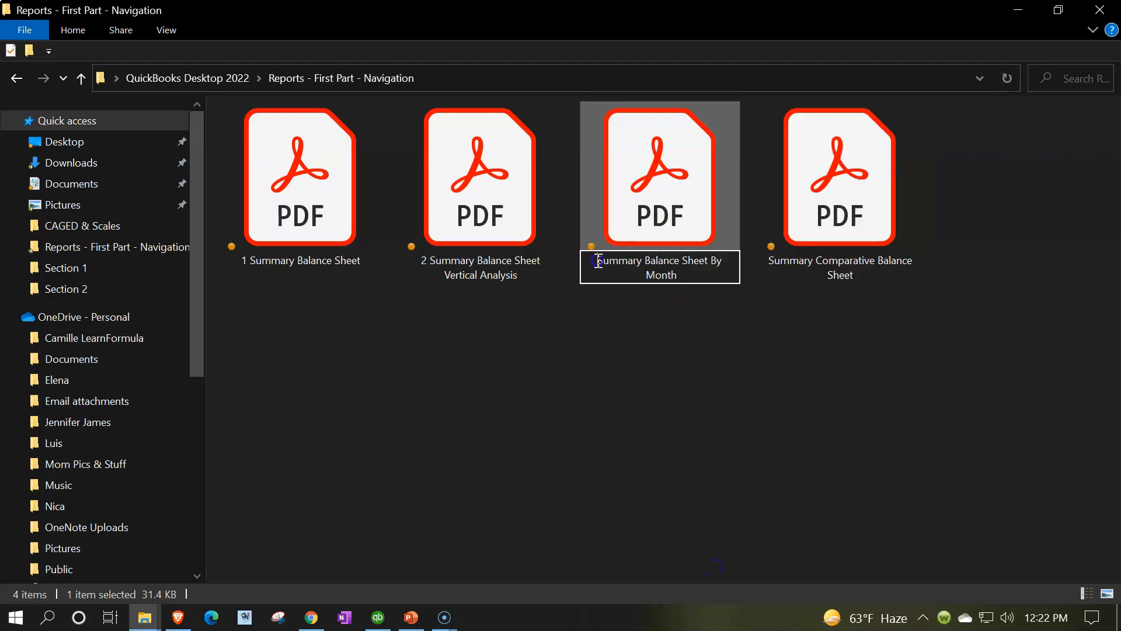
type("3")
key("Return")
- Rename the comparative report's PDF as 4 Summary Comparative Balance Sheet
left_click(818, 219)
right_click(819, 147)
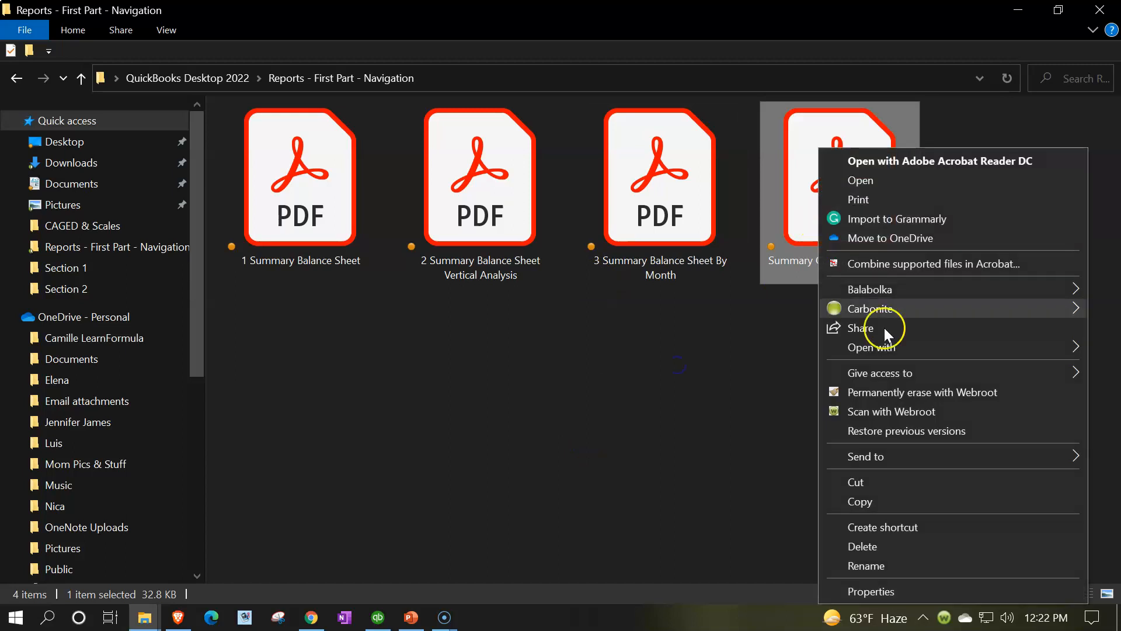
left_click(909, 565)
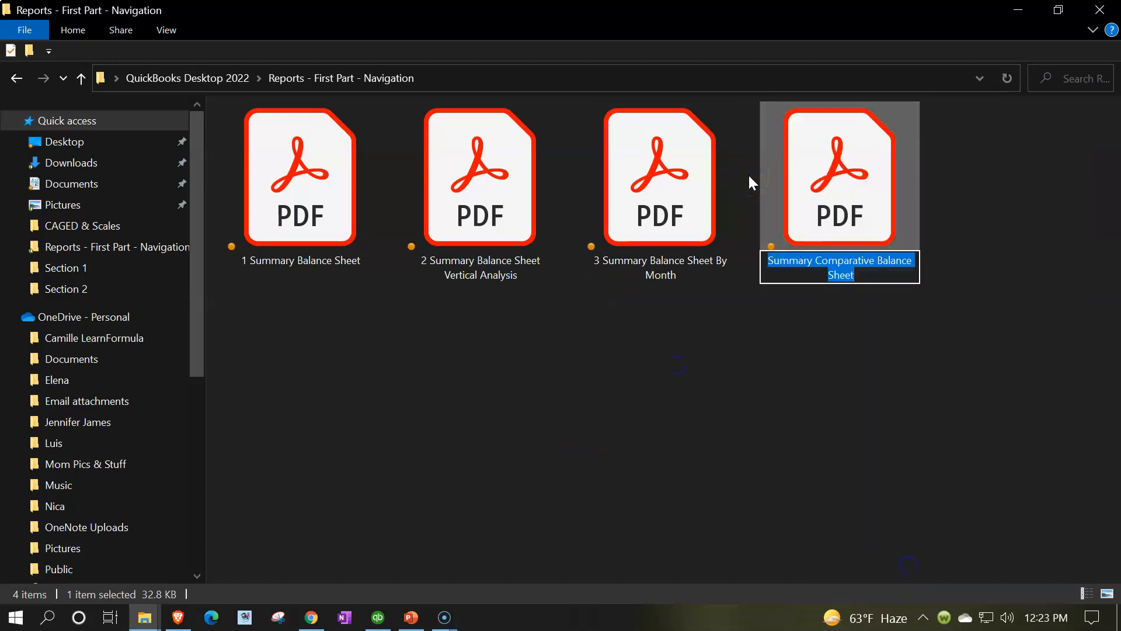
key("Home")
type("4")
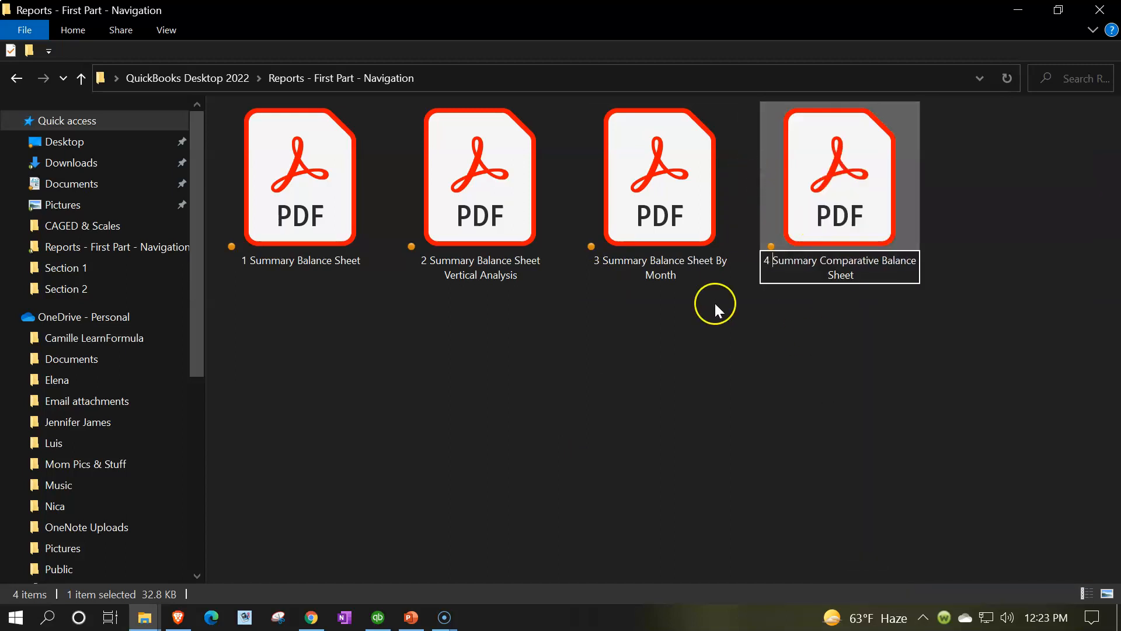
left_click(633, 353)
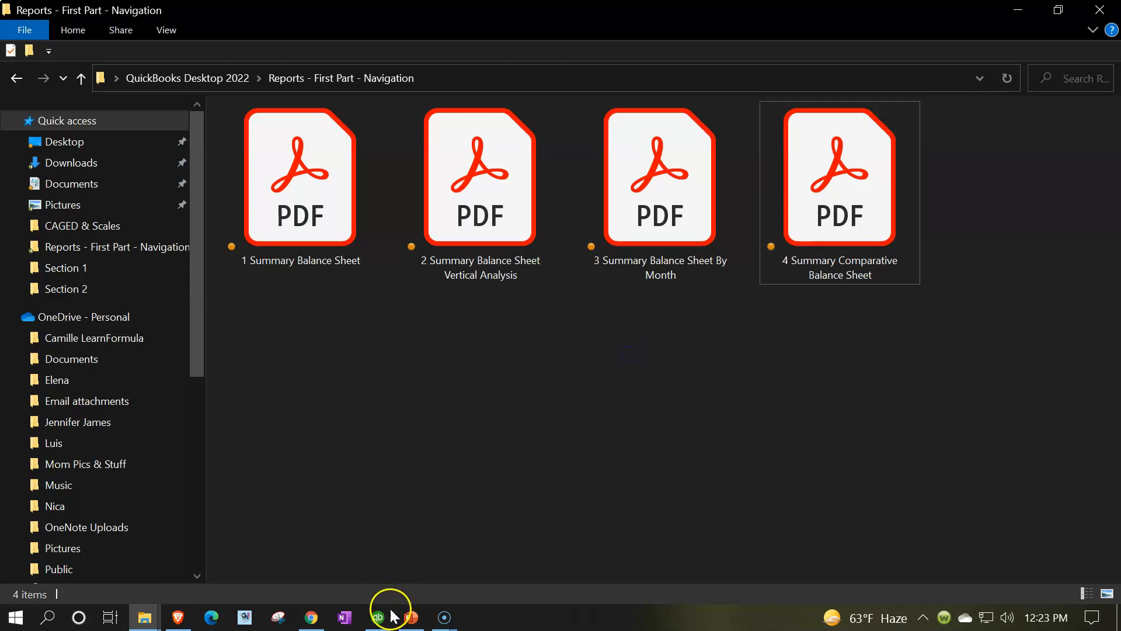
- Return to QuickBooks and run the memorized 5 Balance Sheet ME report from the Report Center
left_click(393, 615)
left_click(72, 262)
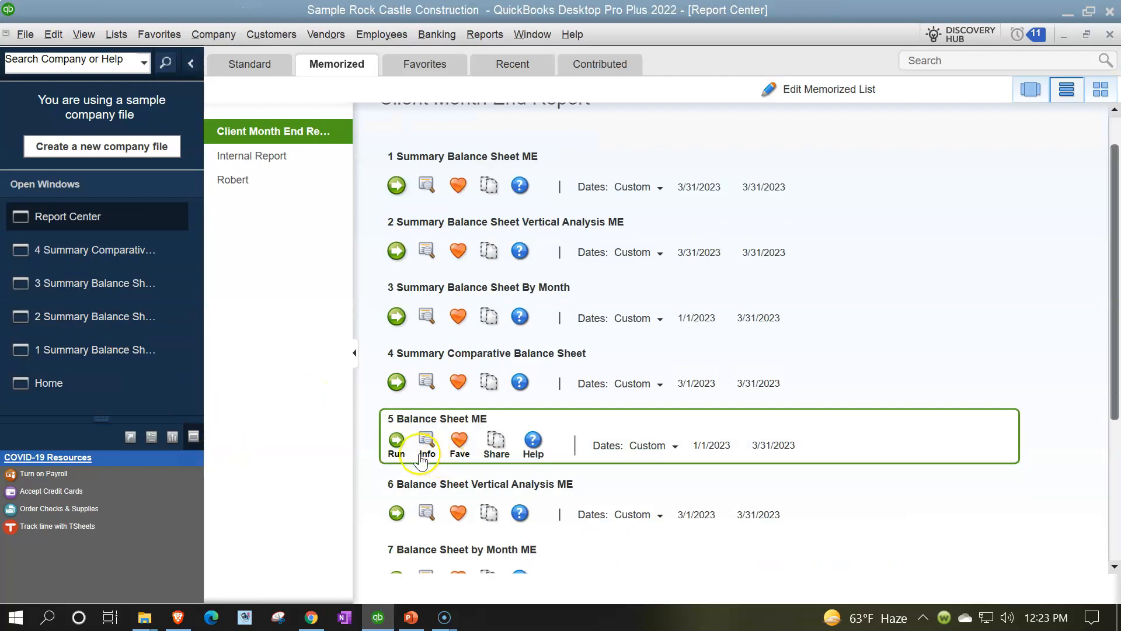
left_click(395, 442)
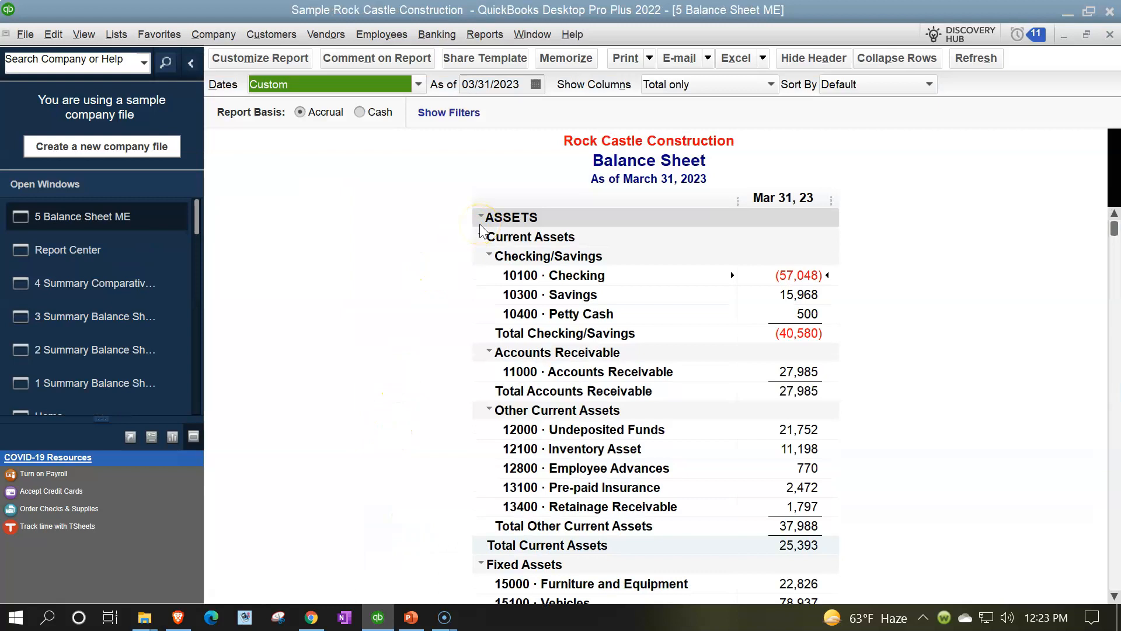
- Save the Balance Sheet report as a PDF named 5 Balance Sheet in the Reports - First Part - Navigation folder
left_click(651, 60)
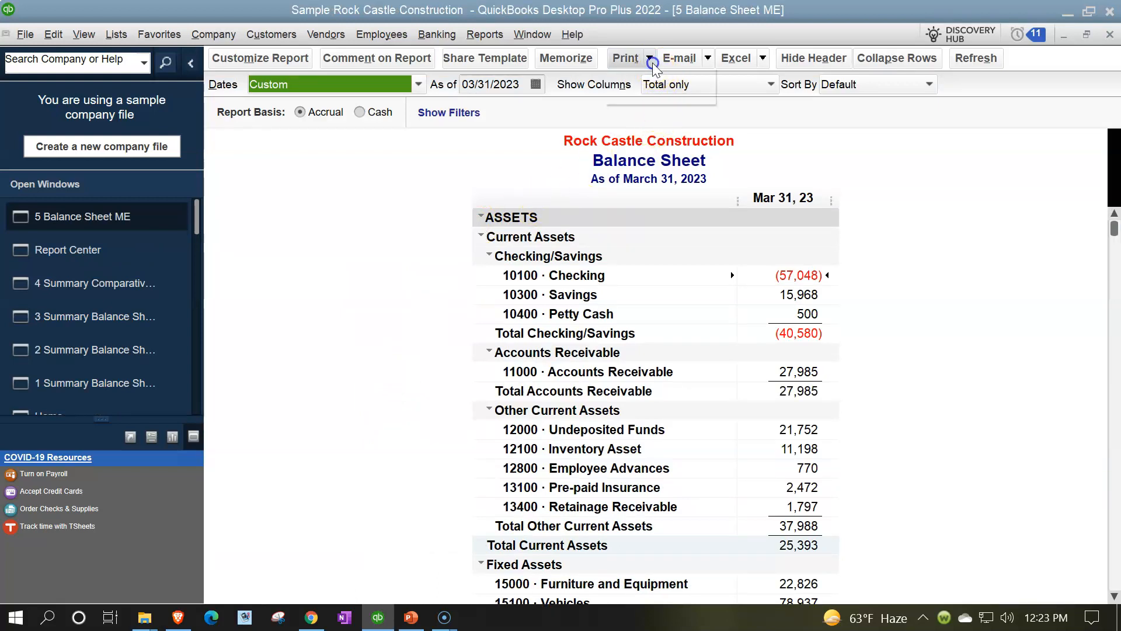
left_click(653, 86)
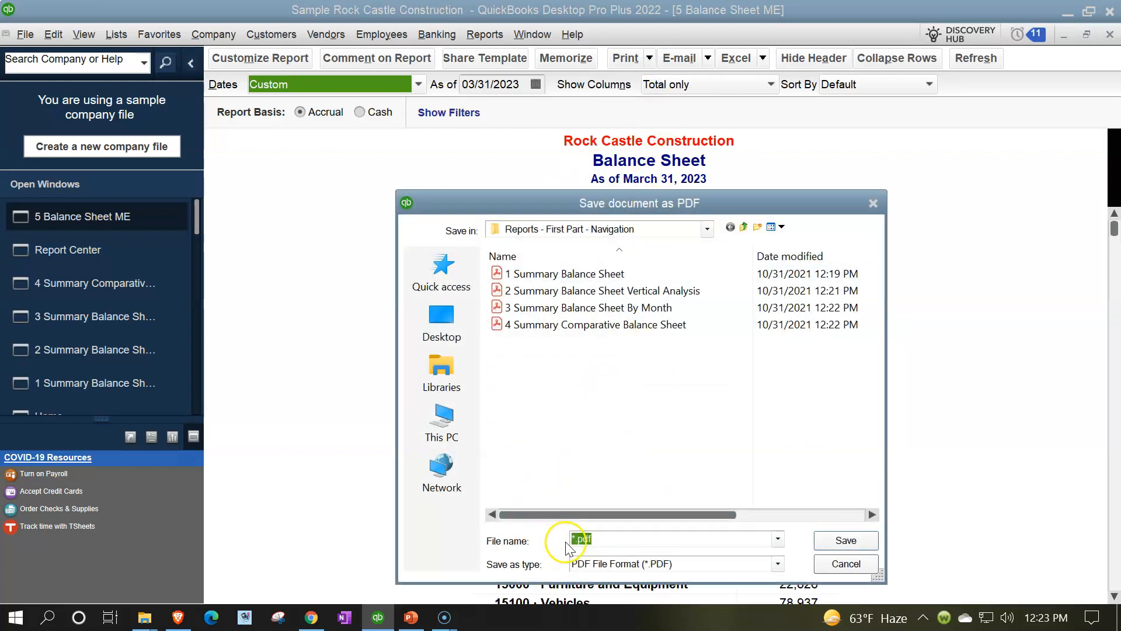
left_click(580, 538)
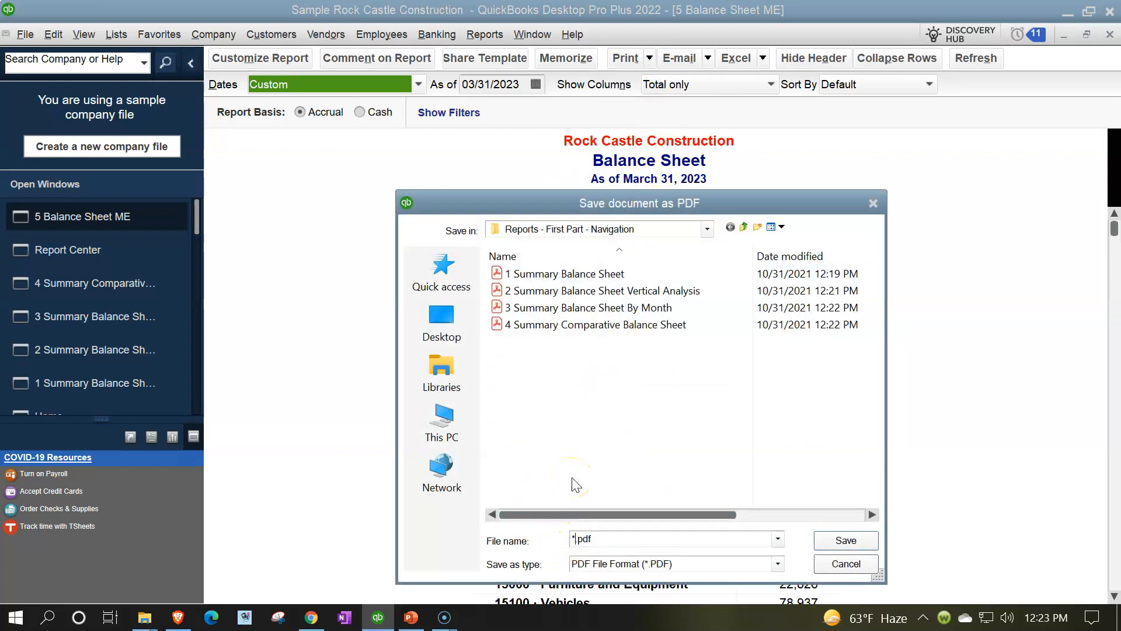
type("Balance")
type(" Sehh")
key("BackSpace")
key("BackSpace")
type("heet")
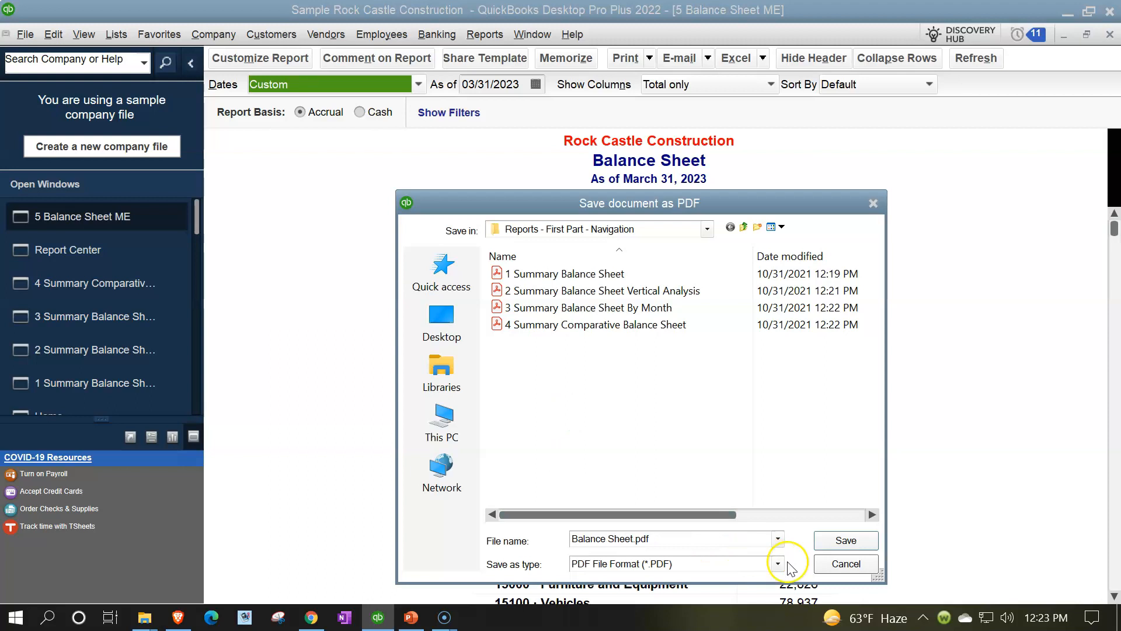
left_click(580, 538)
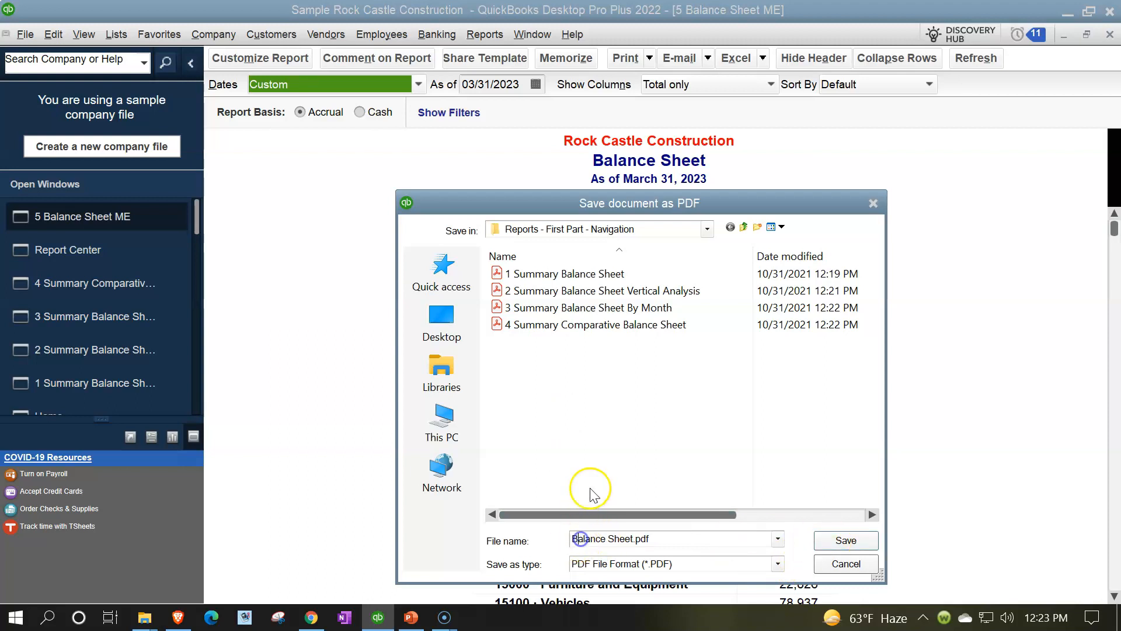
type("5")
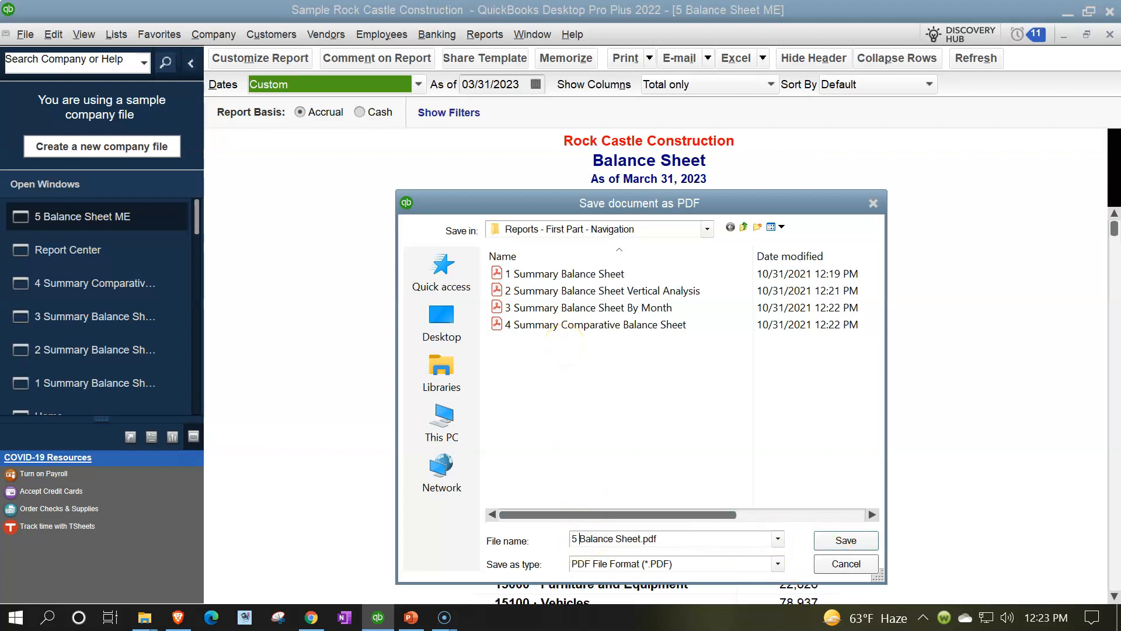
left_click(864, 539)
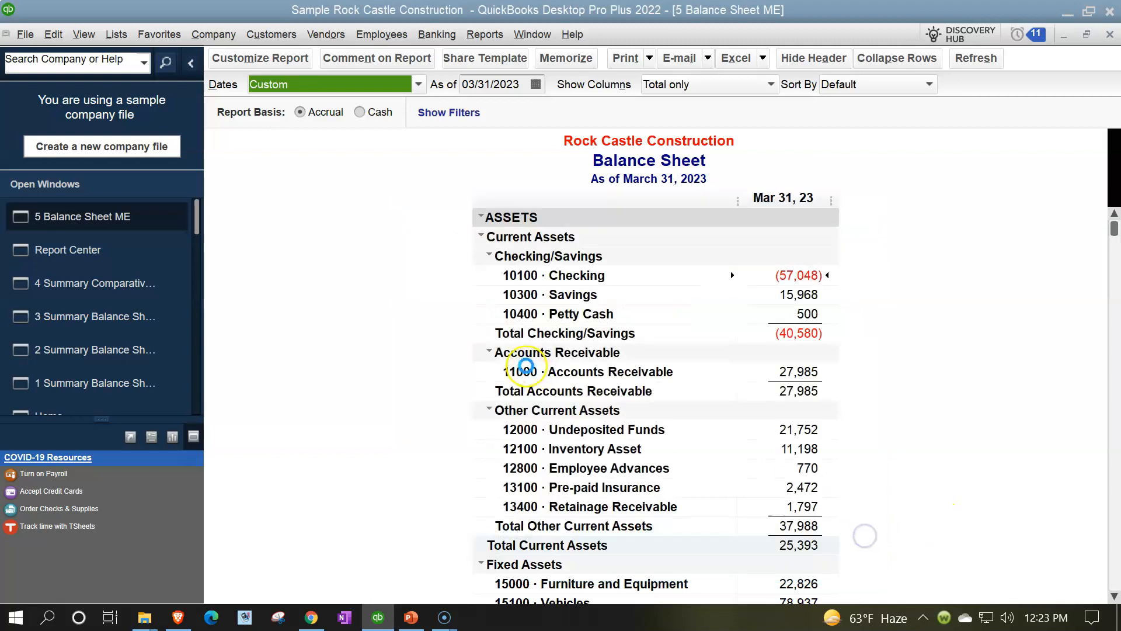
- Run the memorized 6 Balance Sheet Vertical Analysis ME report from the Report Center
left_click(103, 254)
scroll(631, 495, "down", 2)
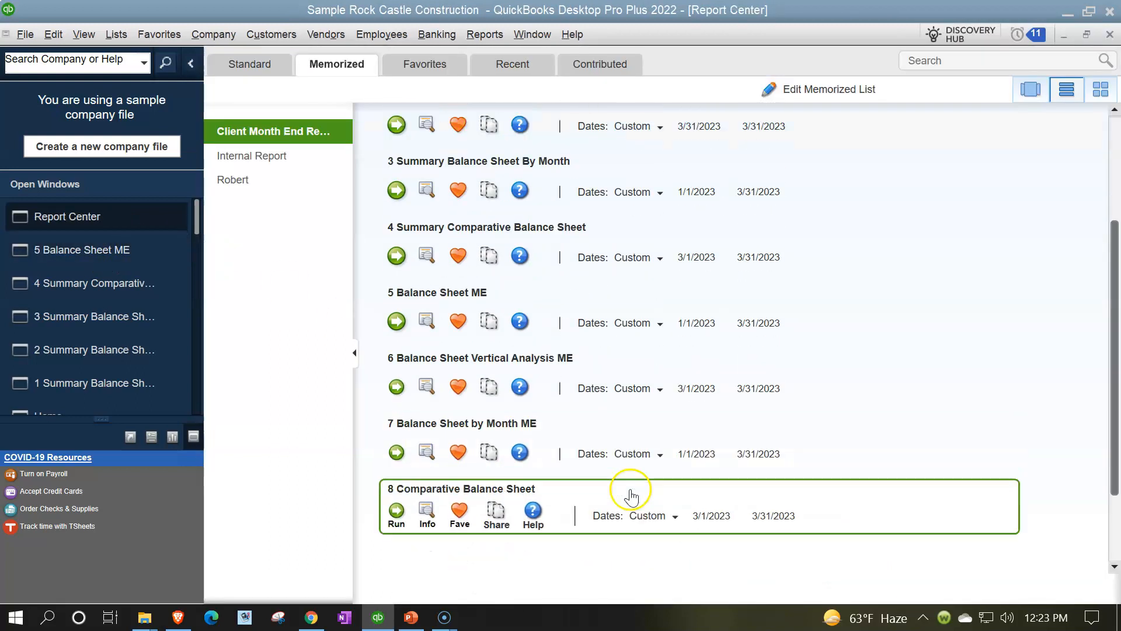
left_click(396, 381)
- Save the Balance Sheet Vertical Analysis report as a PDF named 6 Balance Sheet Vertical Analysis in the Reports - First Part - Navigation folder
left_click(625, 54)
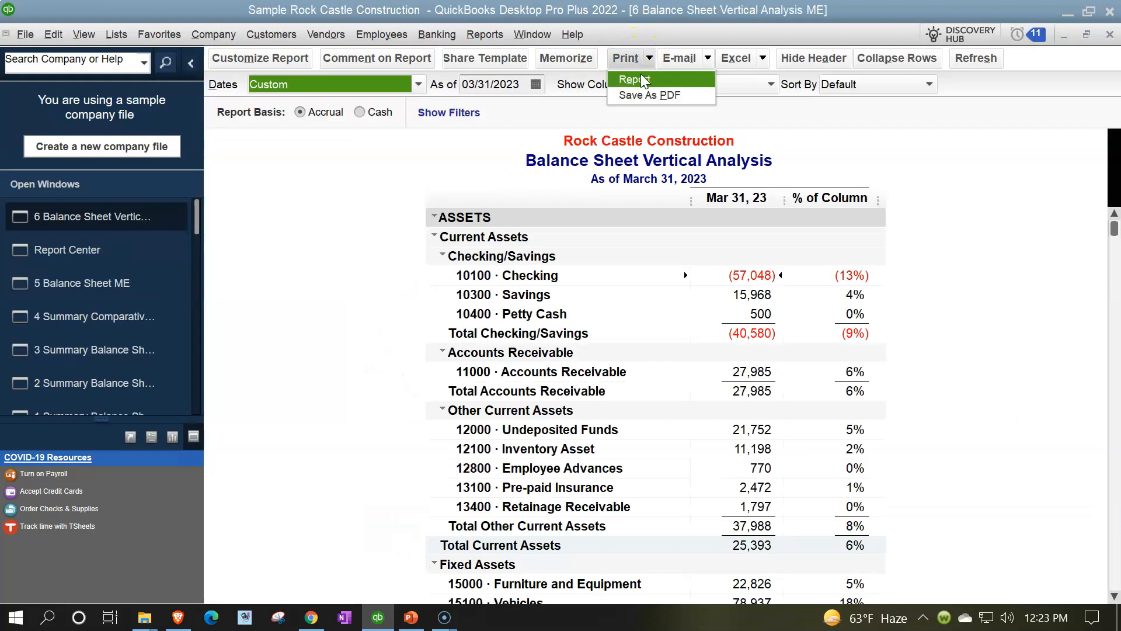
left_click(643, 95)
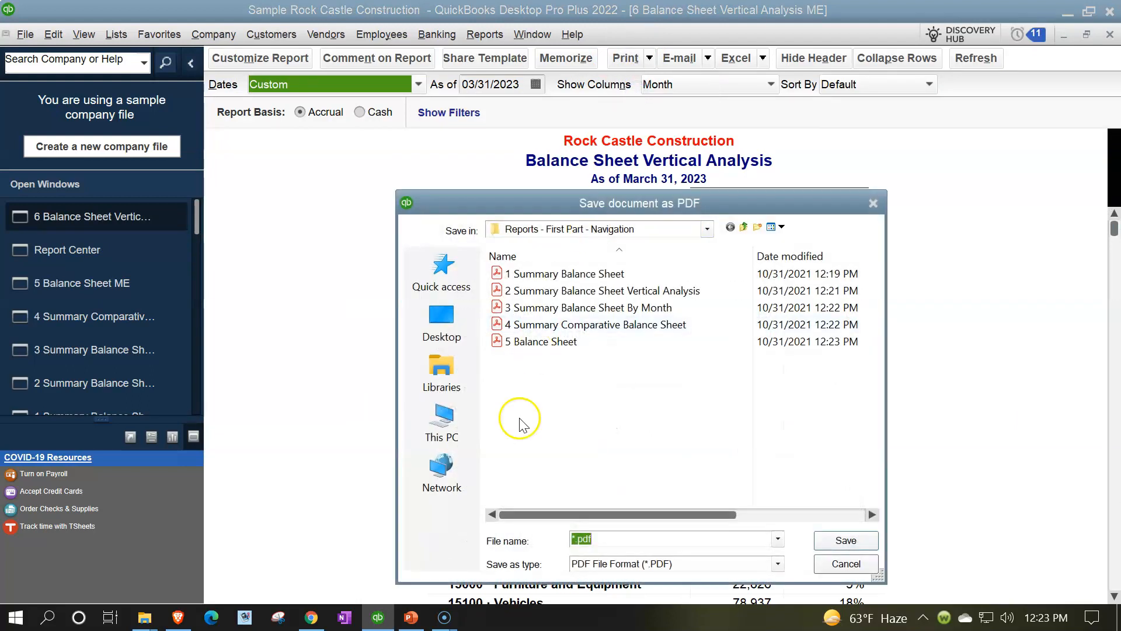
left_click(580, 538)
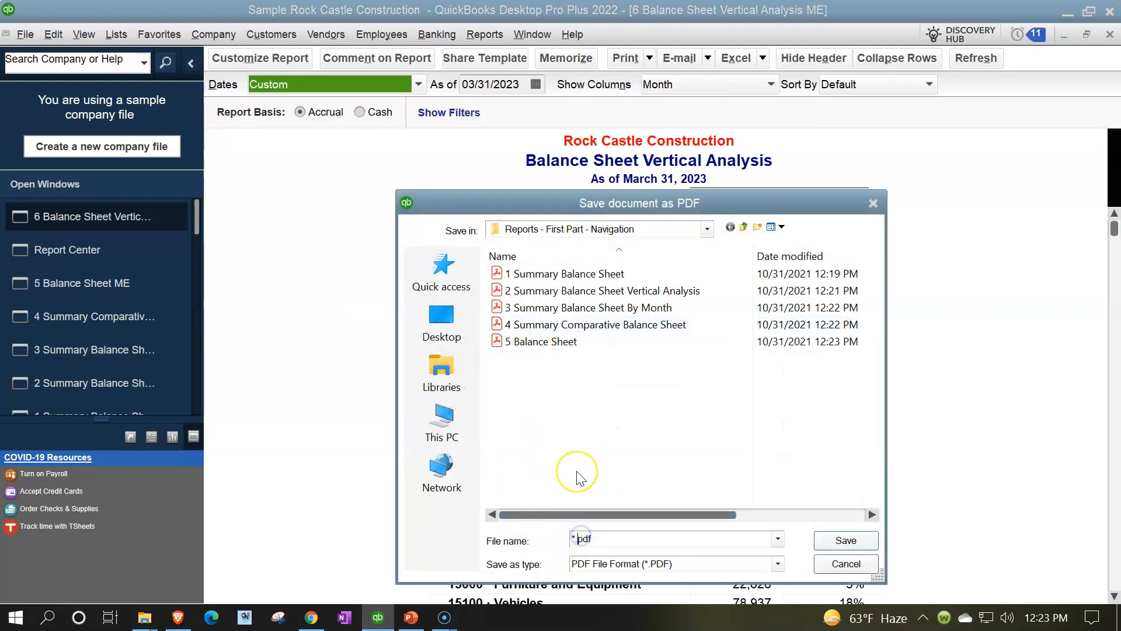
type("Balance Sheet ")
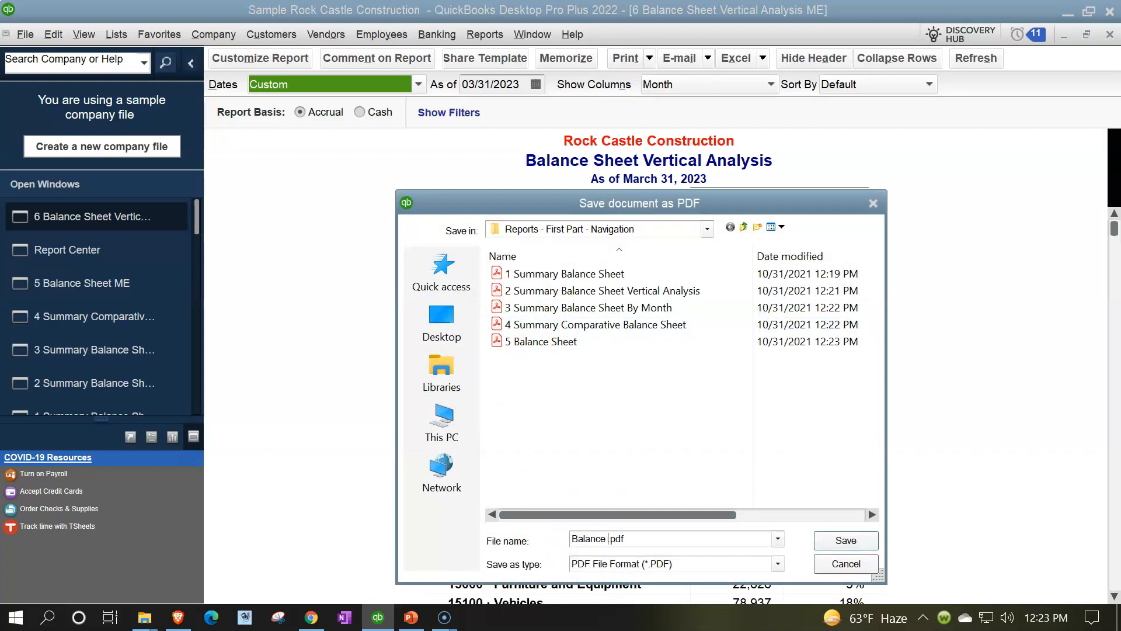
type("Vertivcal Analysis")
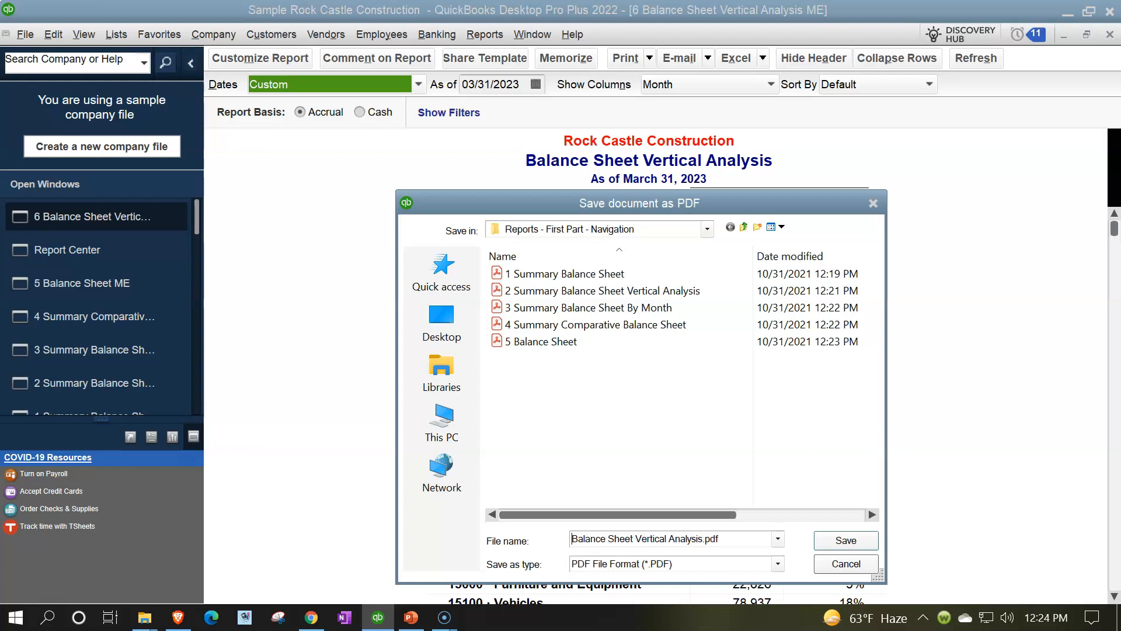
key("Home")
type("6")
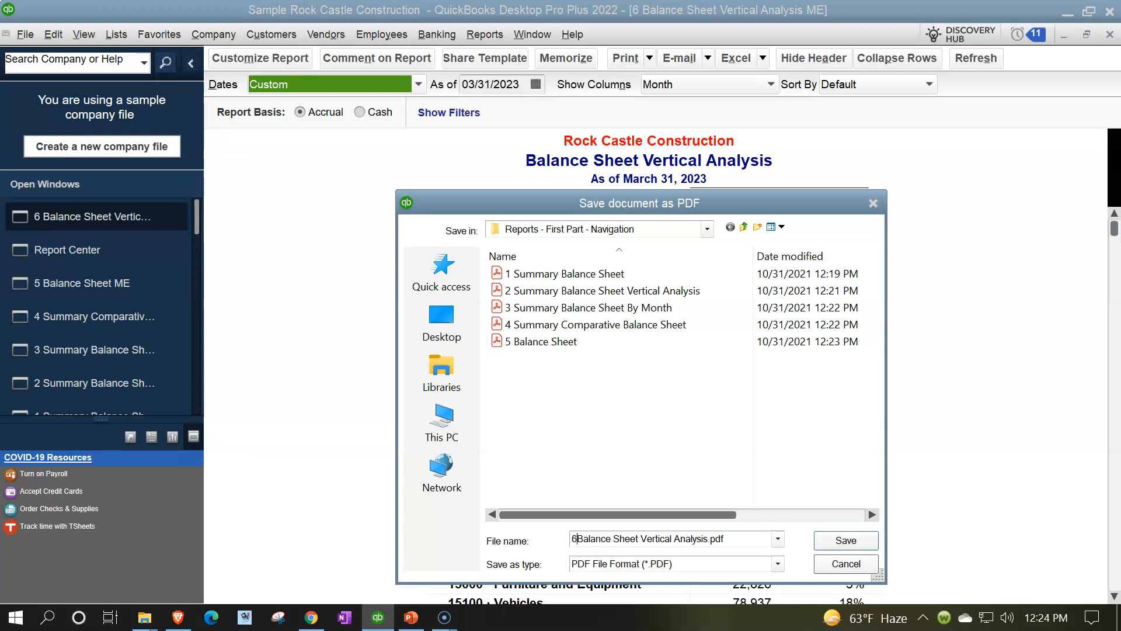
left_click(862, 541)
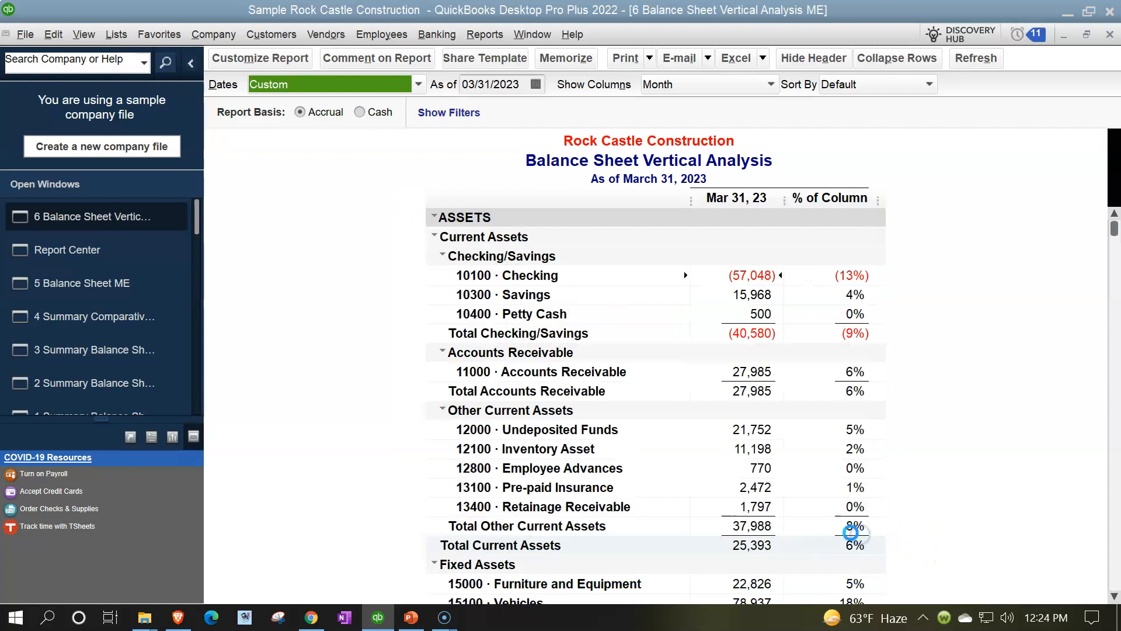
- Run the memorized 7 Balance Sheet by Month ME report from the Report Center and save it as a PDF named 7 Balance Sheet by Month
left_click(83, 256)
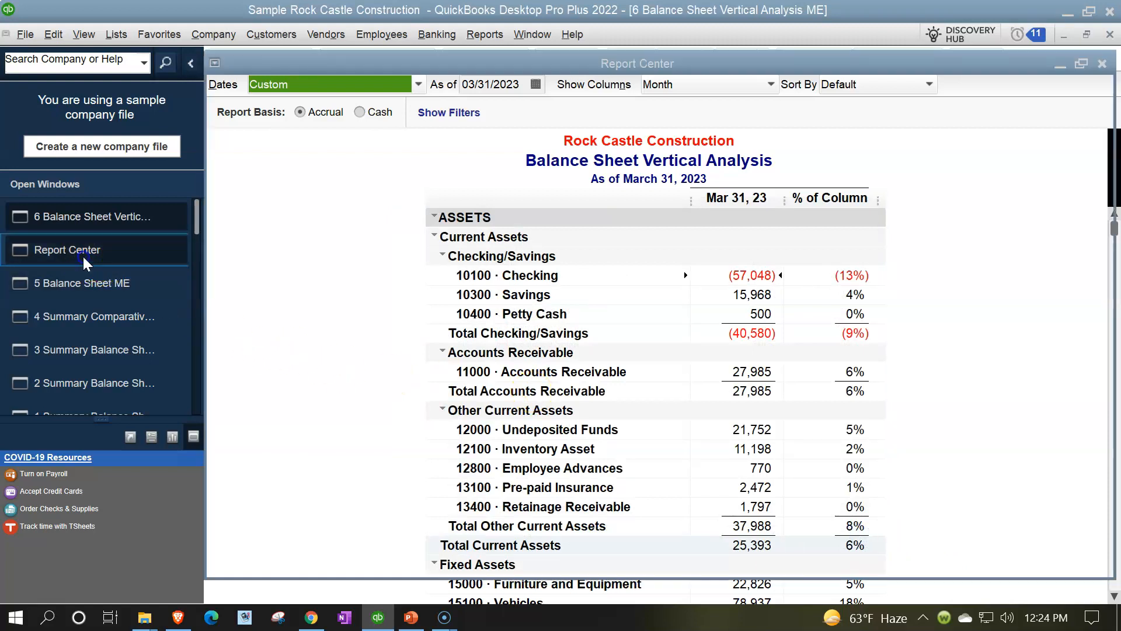
left_click(403, 447)
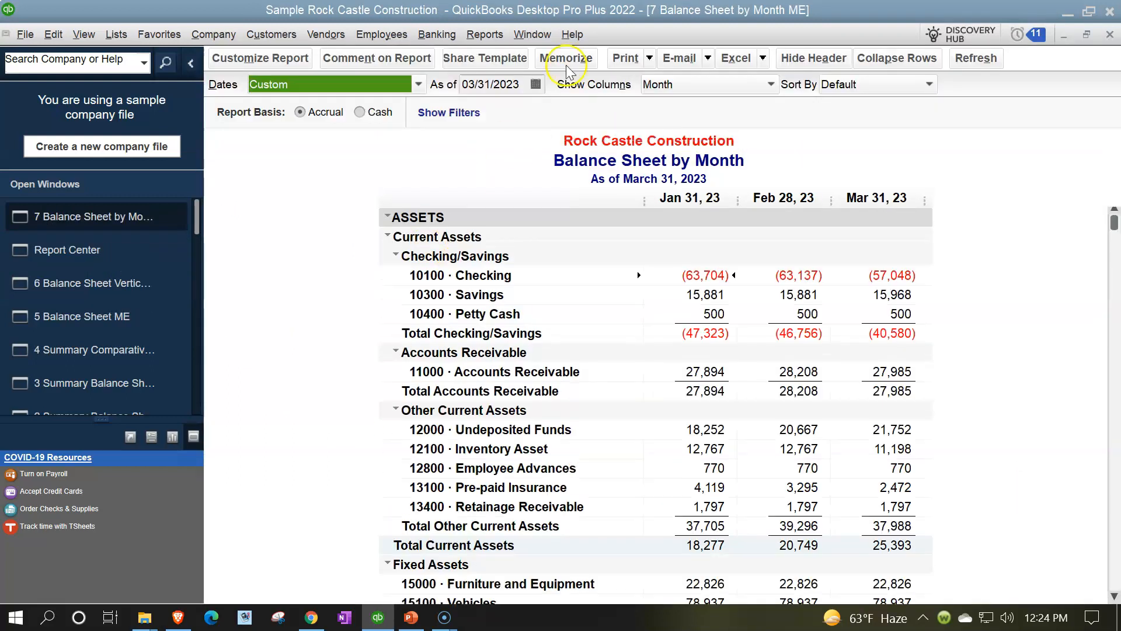
left_click(647, 58)
left_click(645, 96)
left_click(574, 539)
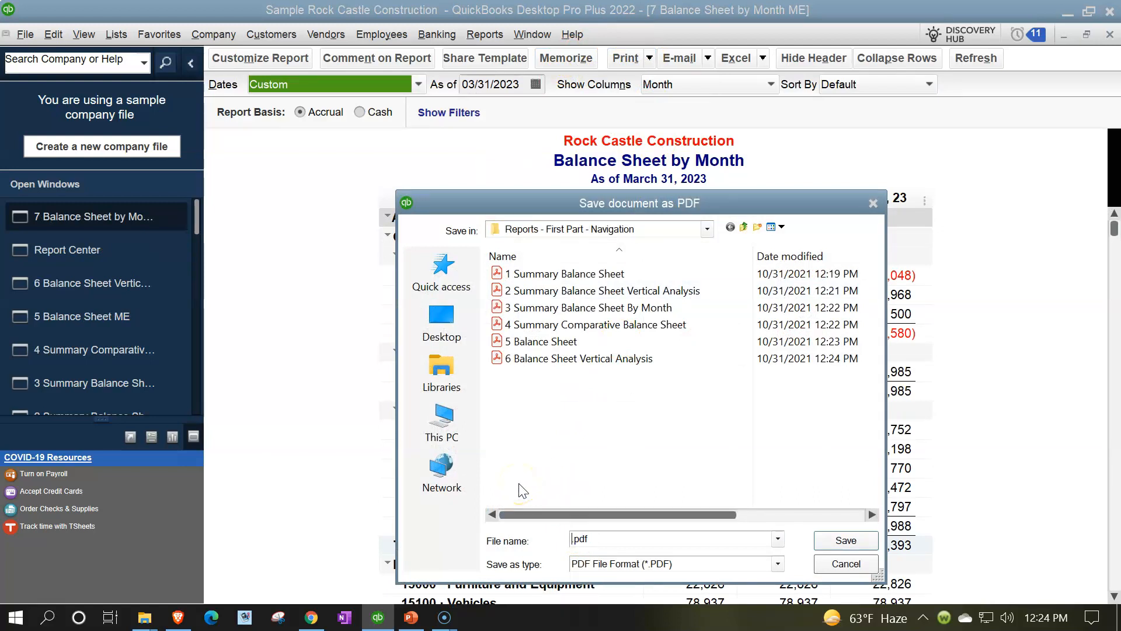
type("Balance Sheet by Month")
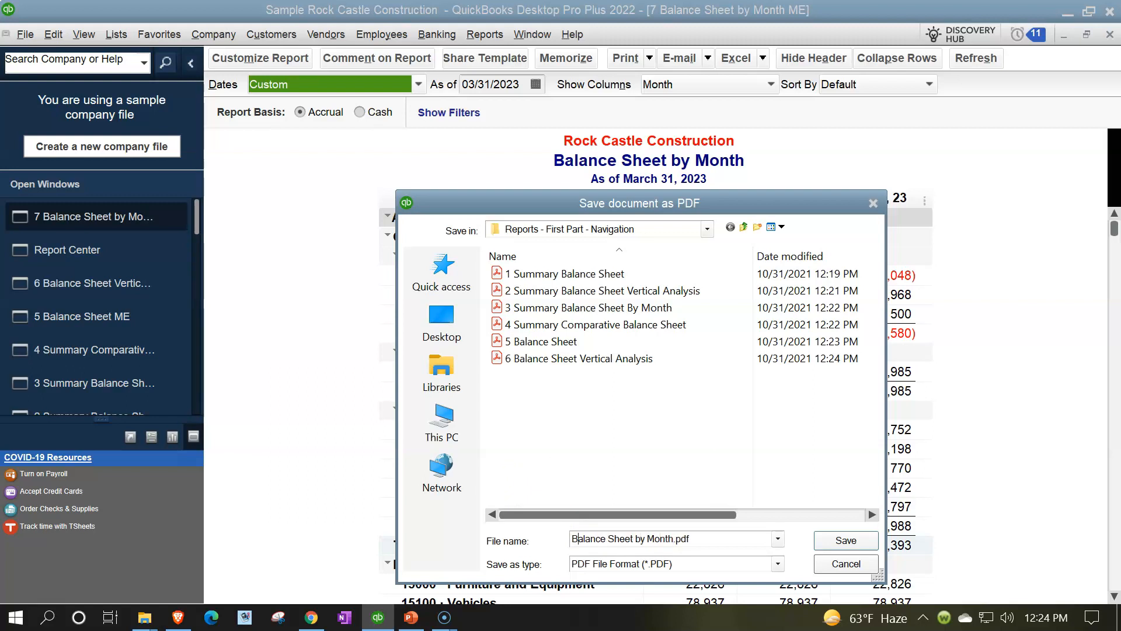
type("7")
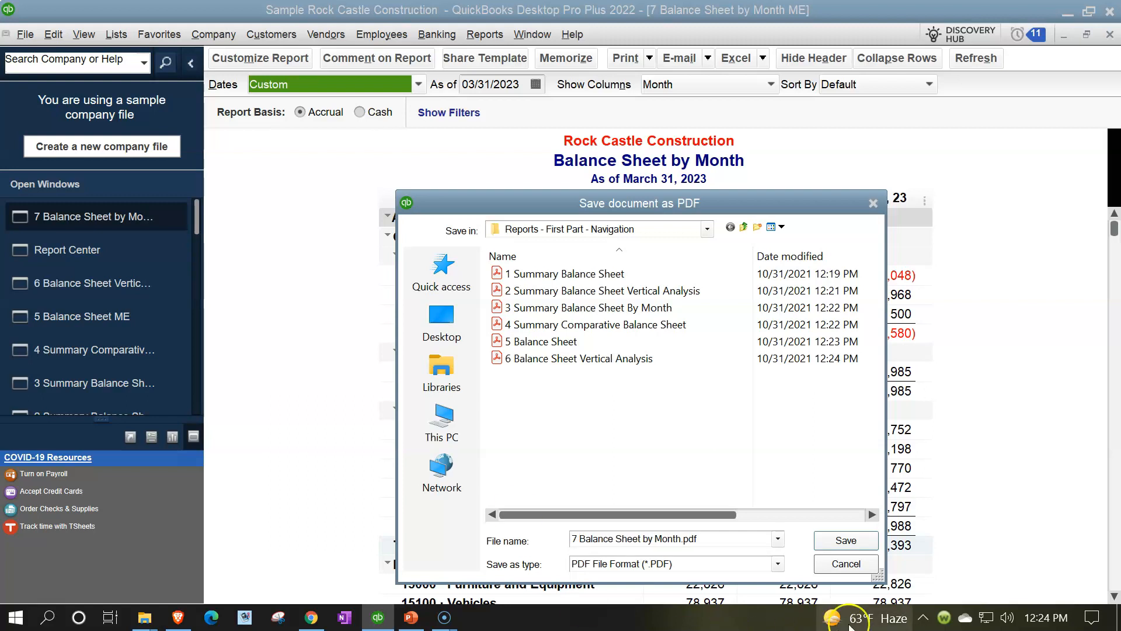
left_click(845, 541)
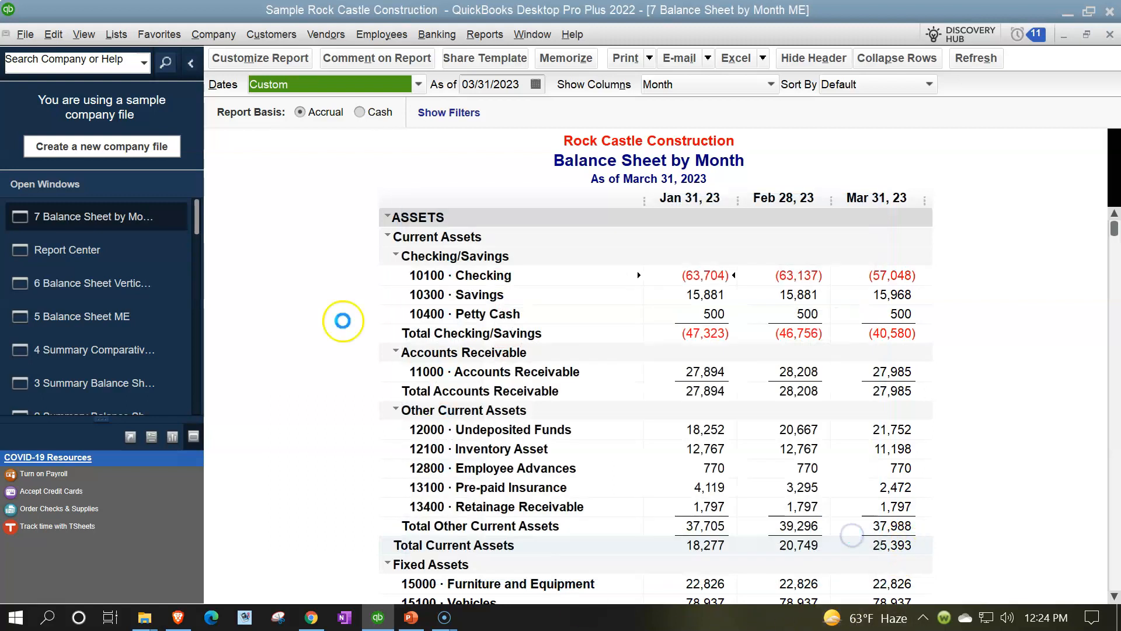
- Run the memorized 8 Comparative Balance Sheet report from the Report Center and save it as a PDF named Comparative Balance Sheet
left_click(78, 251)
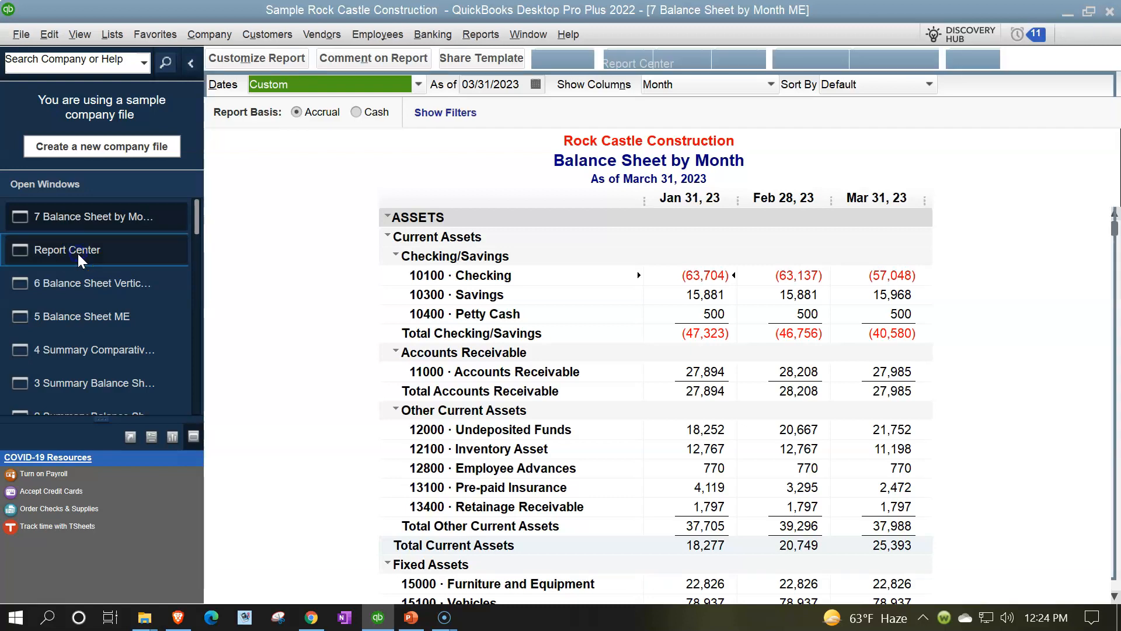
left_click(397, 529)
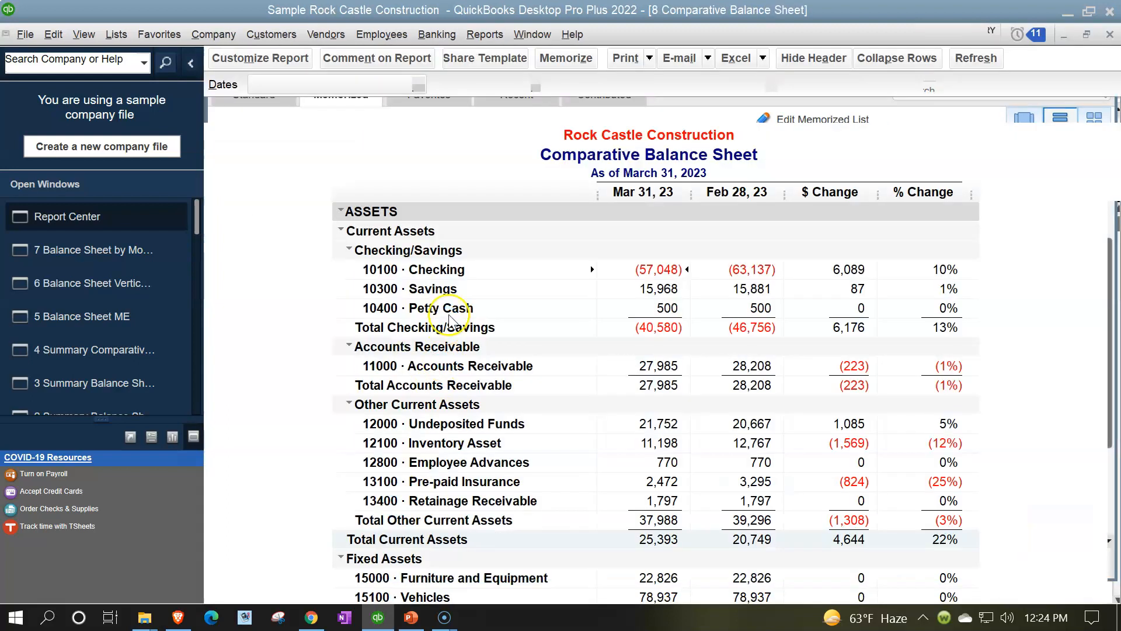
left_click(649, 59)
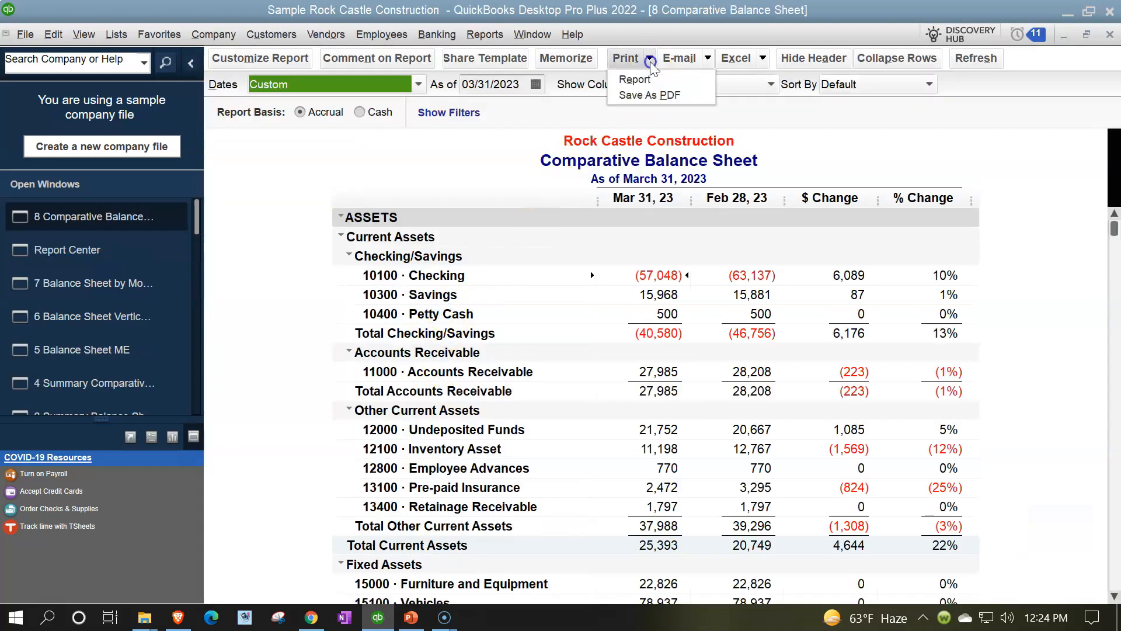
left_click(649, 94)
left_click(582, 538)
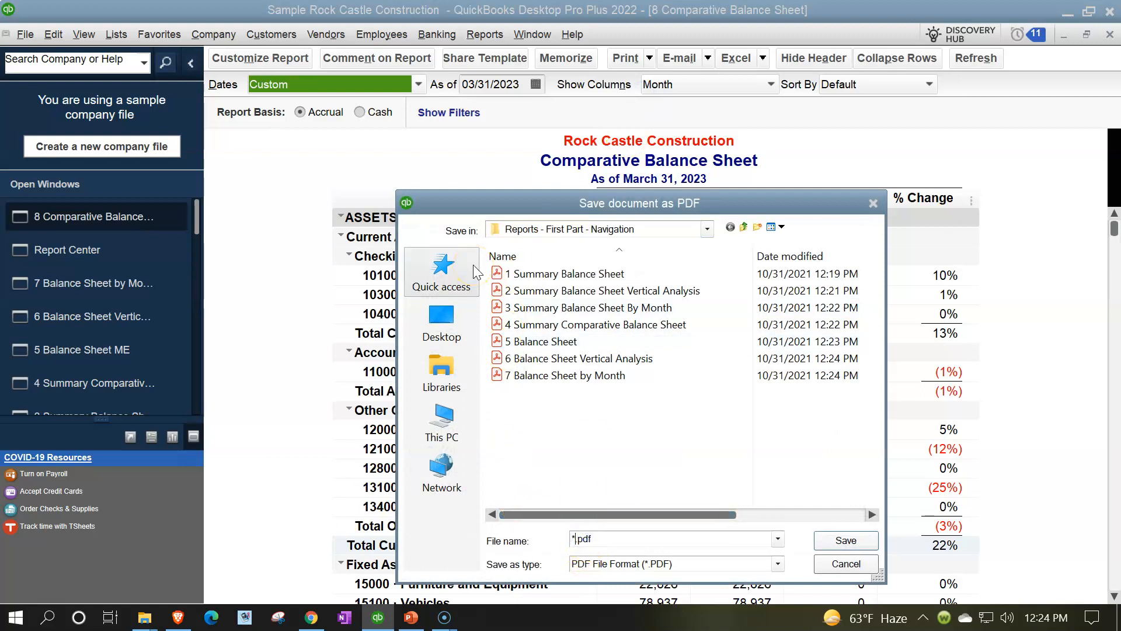
type("Comparative")
type(" Balance")
type(" Sheet")
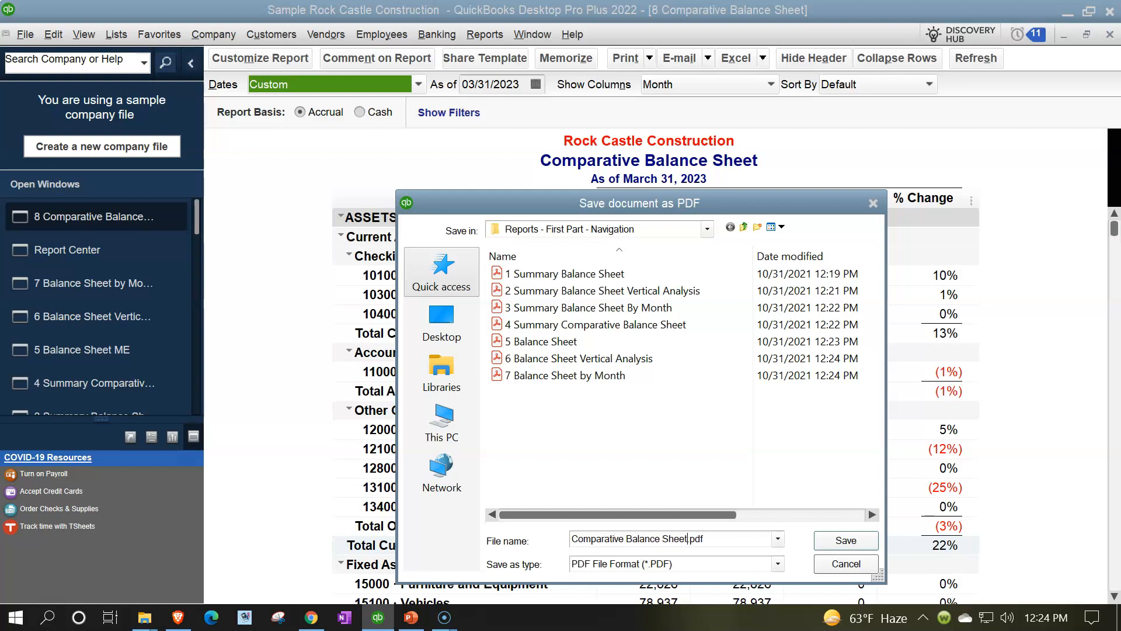
left_click(846, 540)
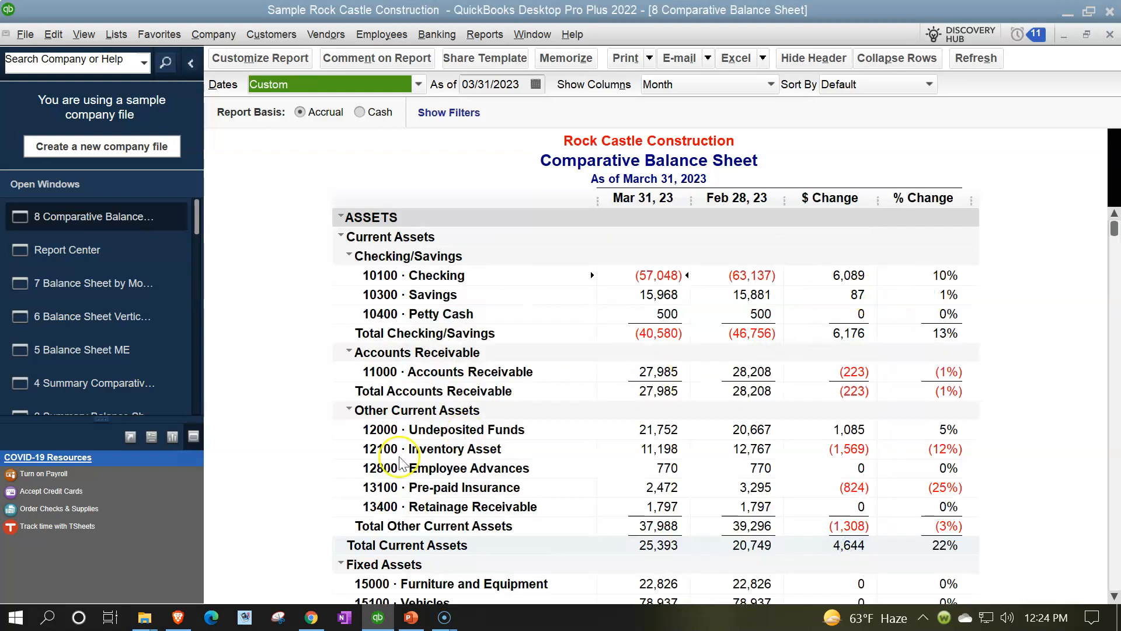
- Switch to the File Explorer window showing the Reports - First Part - Navigation folder
left_click(147, 620)
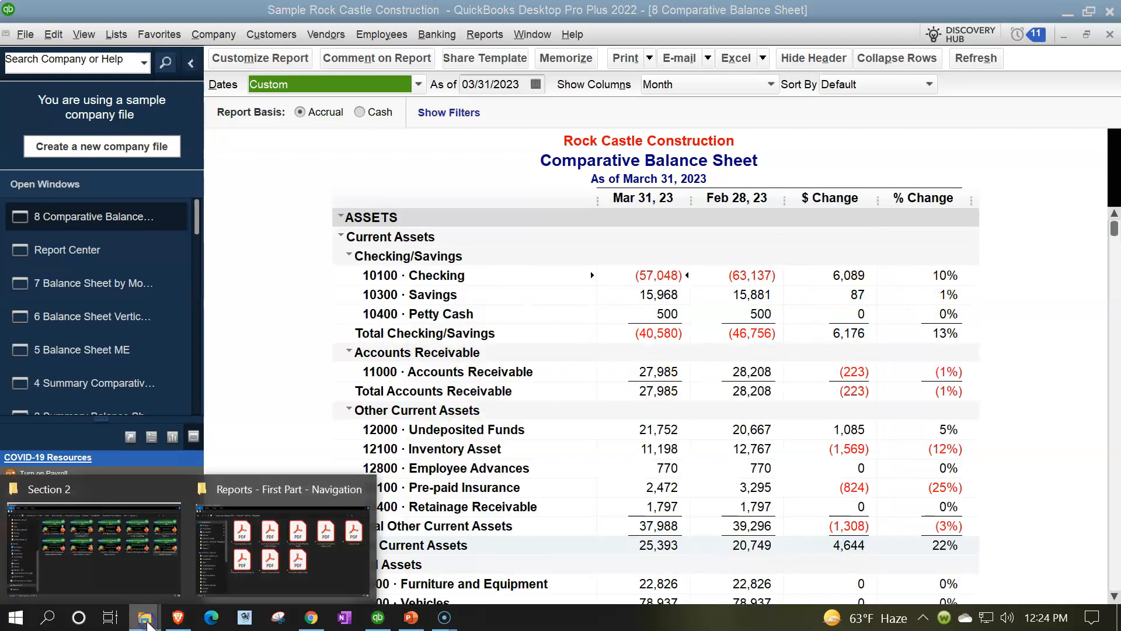
left_click(289, 546)
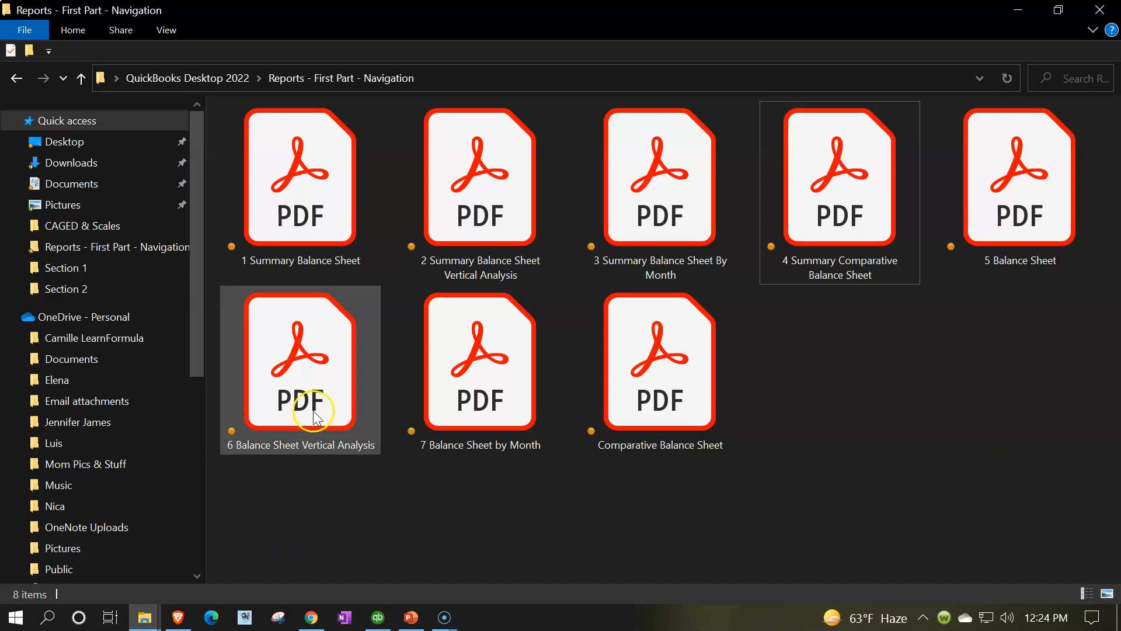
right_click(704, 387)
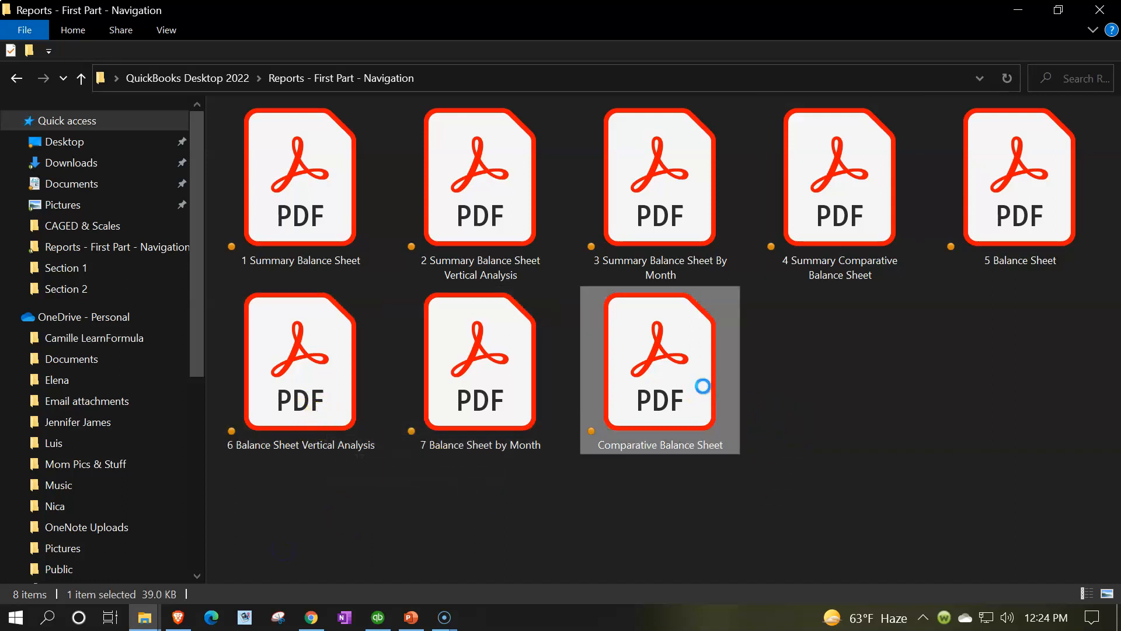
left_click(748, 566)
key("Home")
key("shift+End")
type("8")
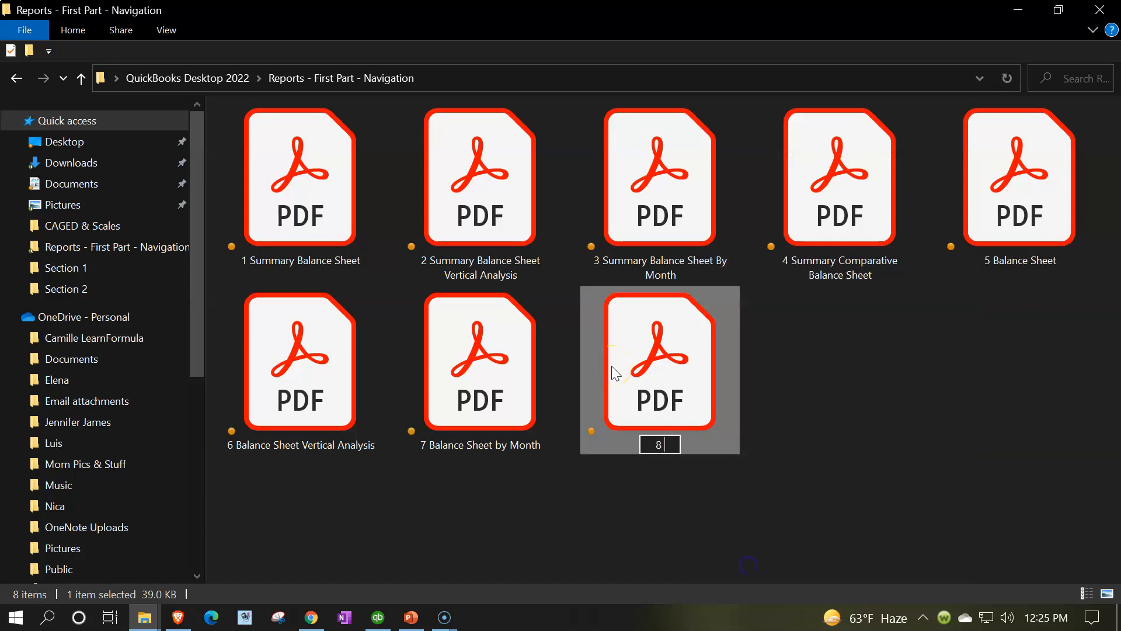
type(" C")
key("BackSpace")
key("BackSpace")
key("BackSpace")
left_click(572, 463)
- Rename the Comparative Balance Sheet PDF as 8 Comparative Balance Sheet
right_click(656, 394)
left_click(681, 565)
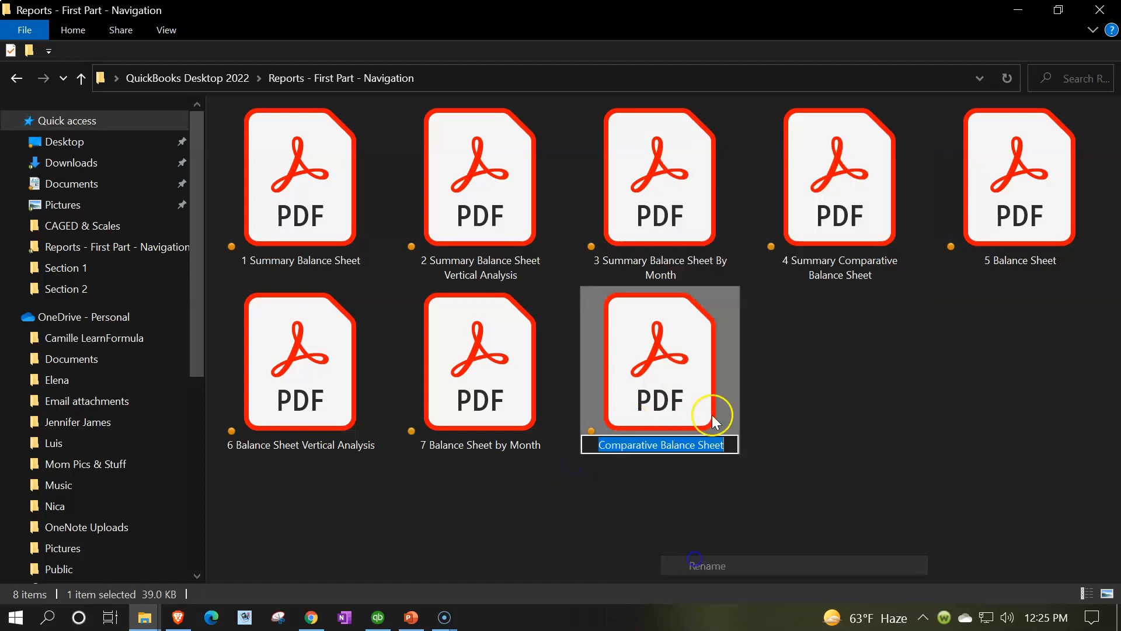
key("Home")
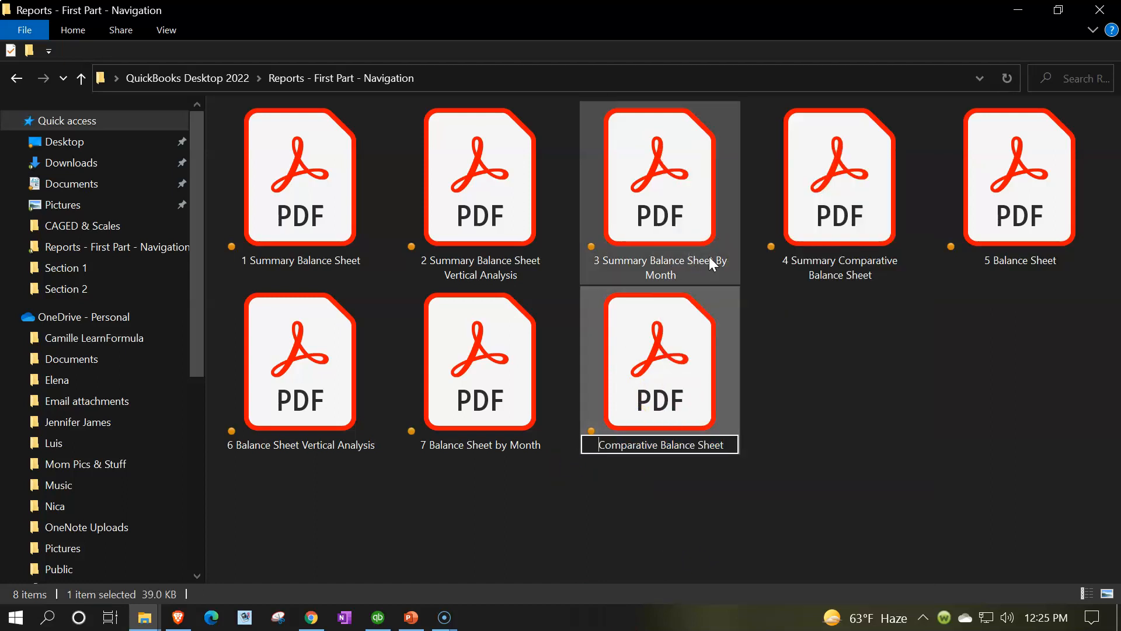
type("8")
key("Return")
left_click(593, 548)
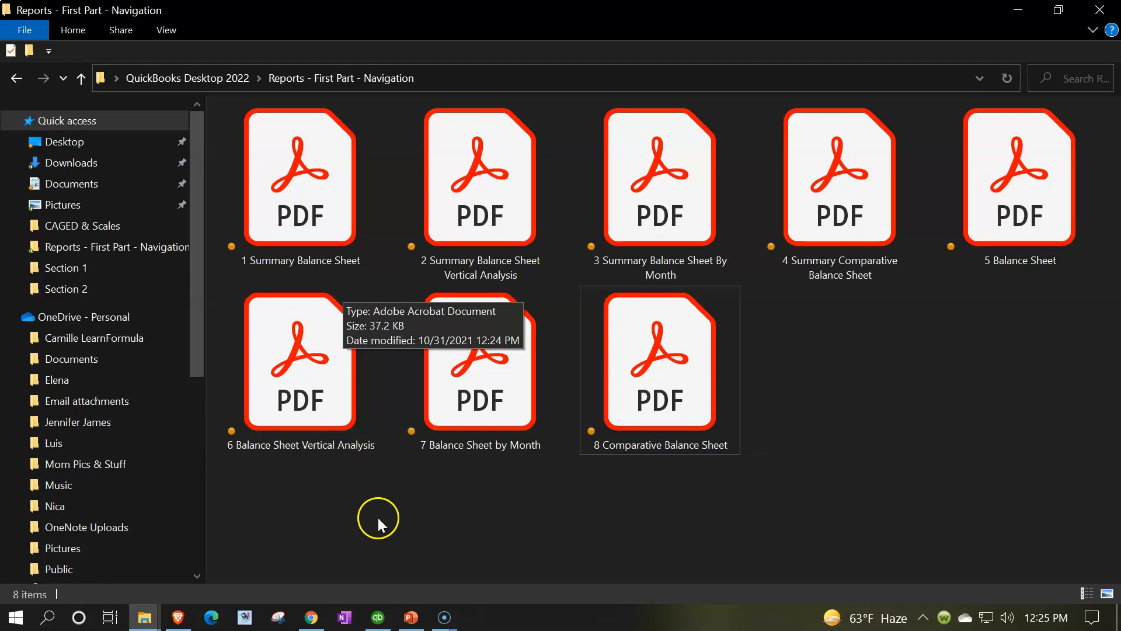
- Create a new folder named Month End Reports 3.31.23 in the Reports - First Part - Navigation folder
left_click(407, 532)
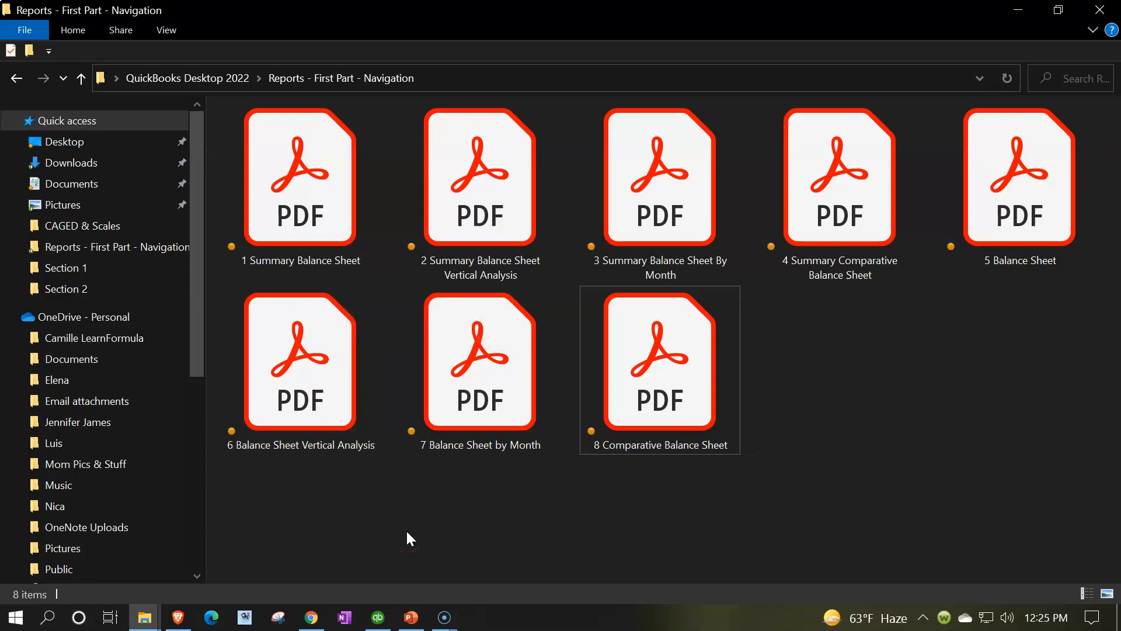
right_click(407, 533)
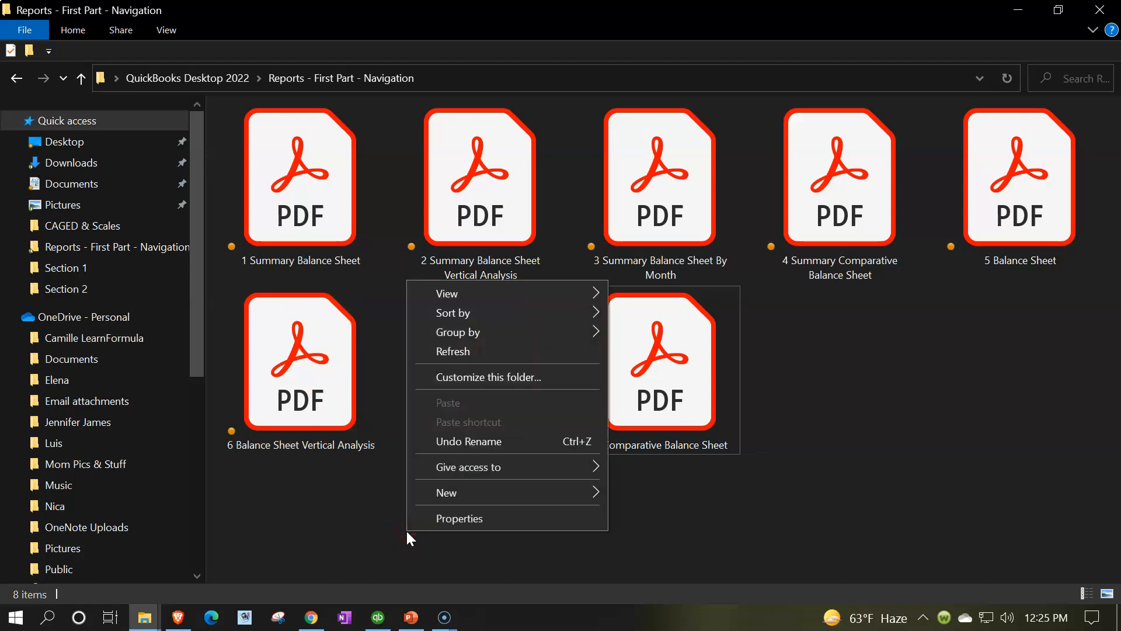
left_click(438, 492)
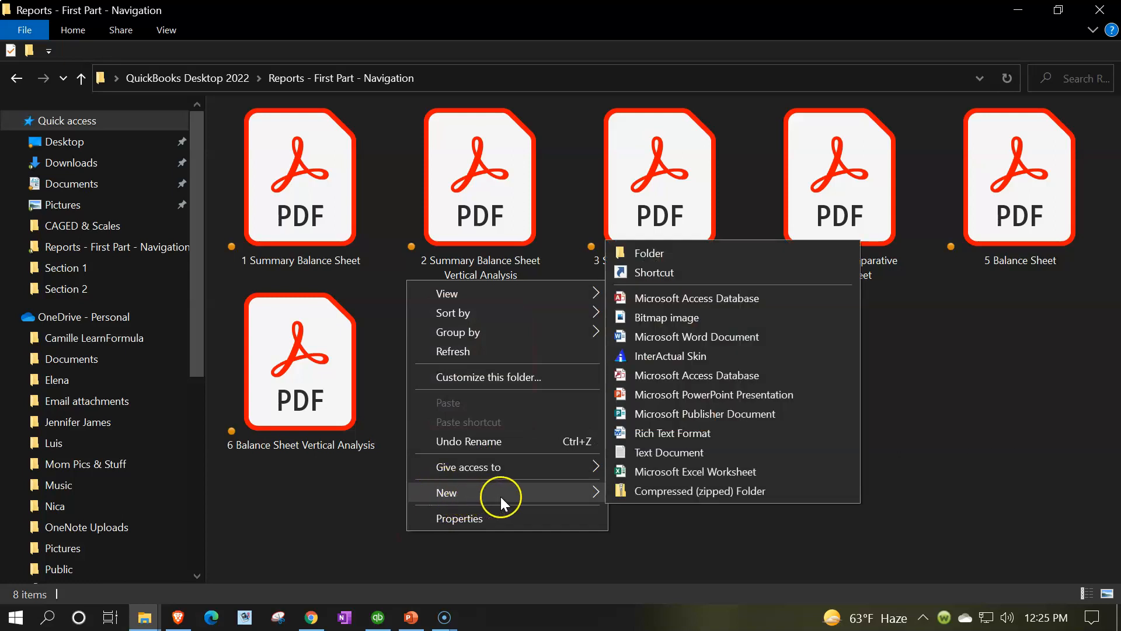
left_click(657, 253)
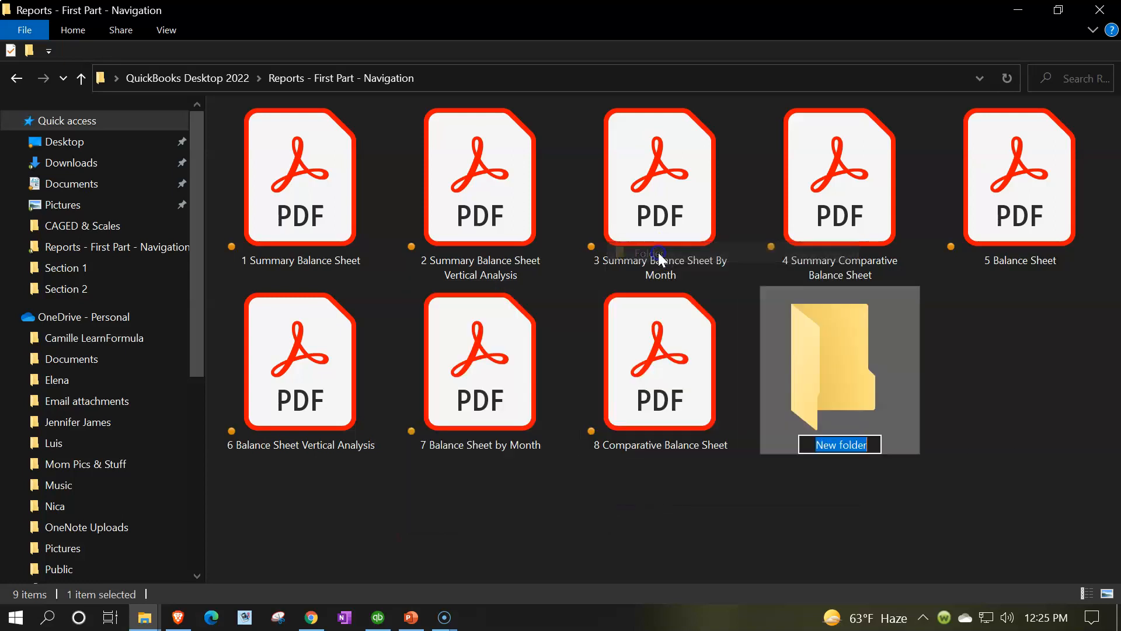
type("Mon")
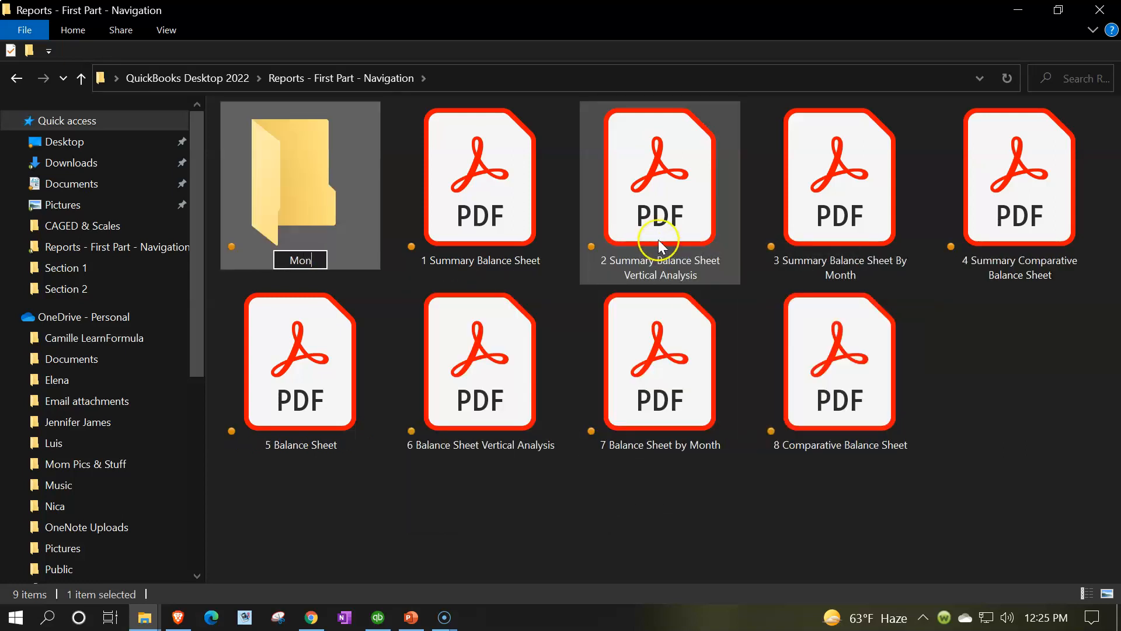
type("th End Reports")
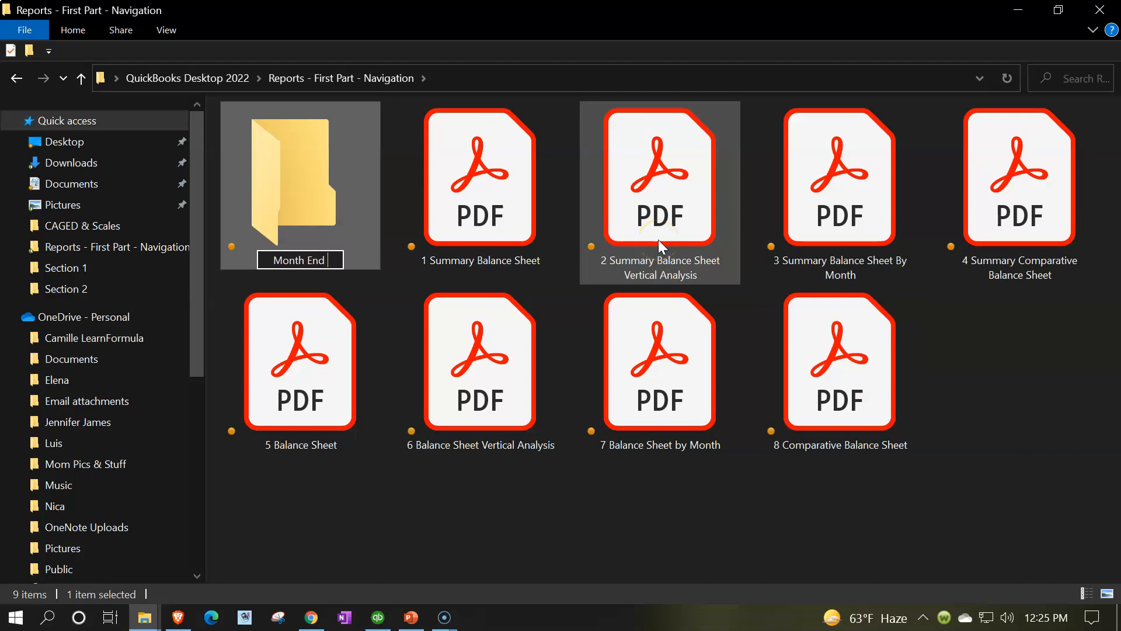
key("BackSpace")
type("s")
type(" 3/31")
key("BackSpace")
key("BackSpace")
type(".31.")
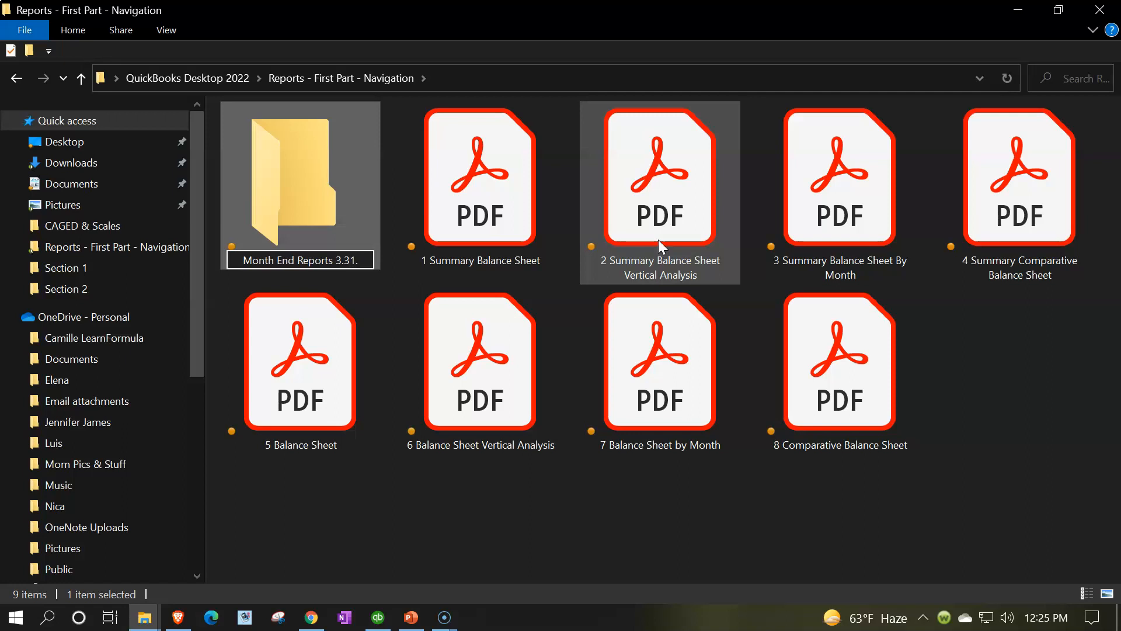
type("23")
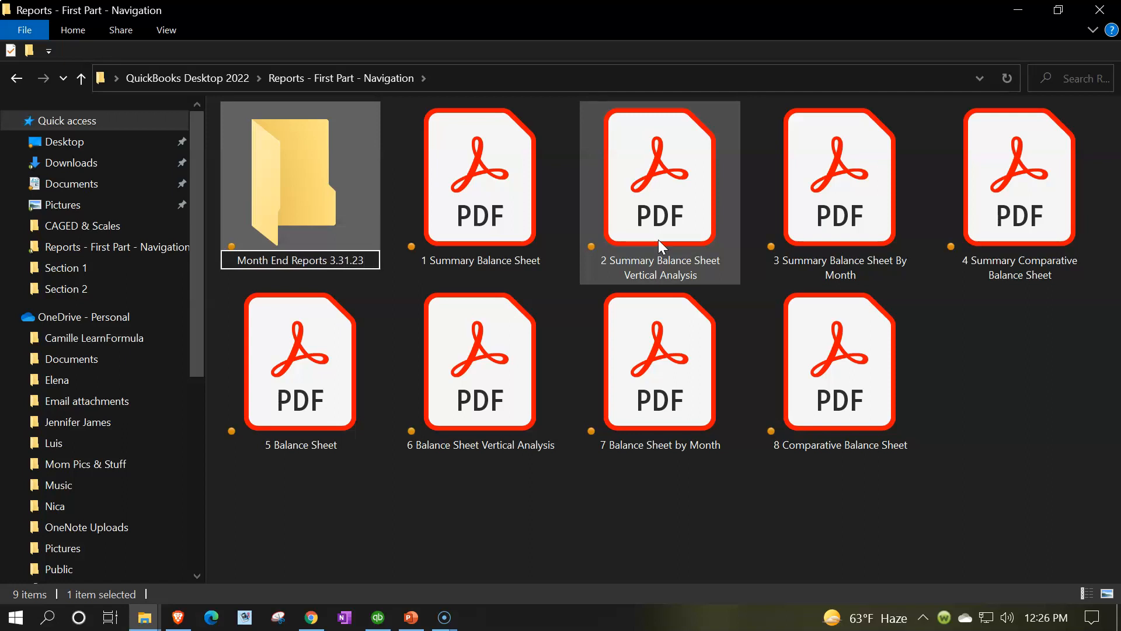
left_click(360, 270)
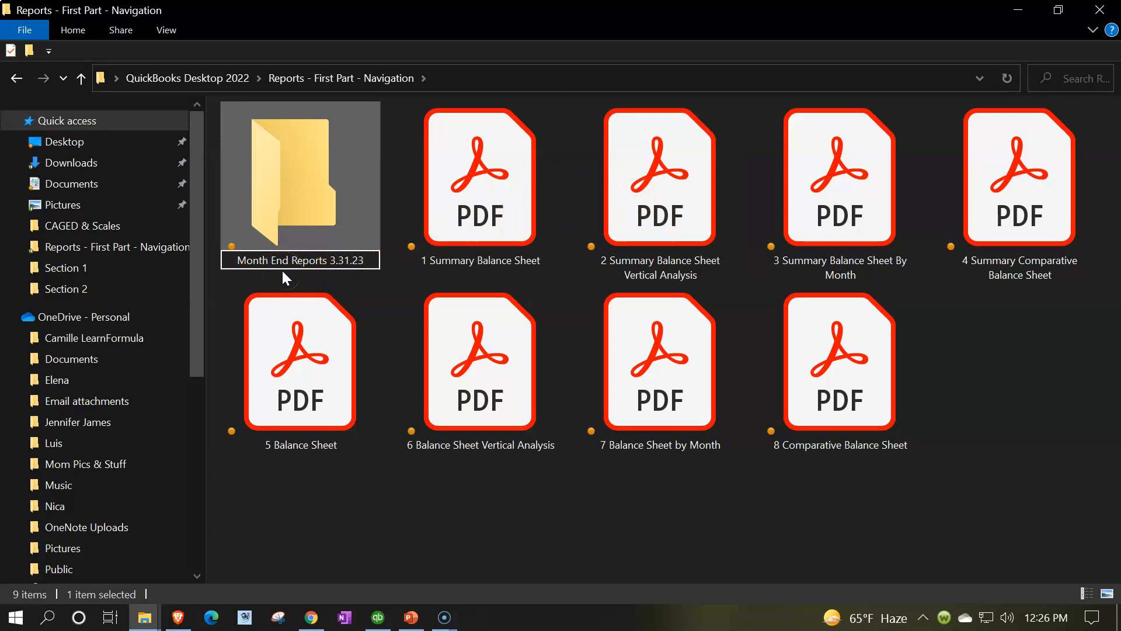
left_click(230, 240)
left_click(284, 521)
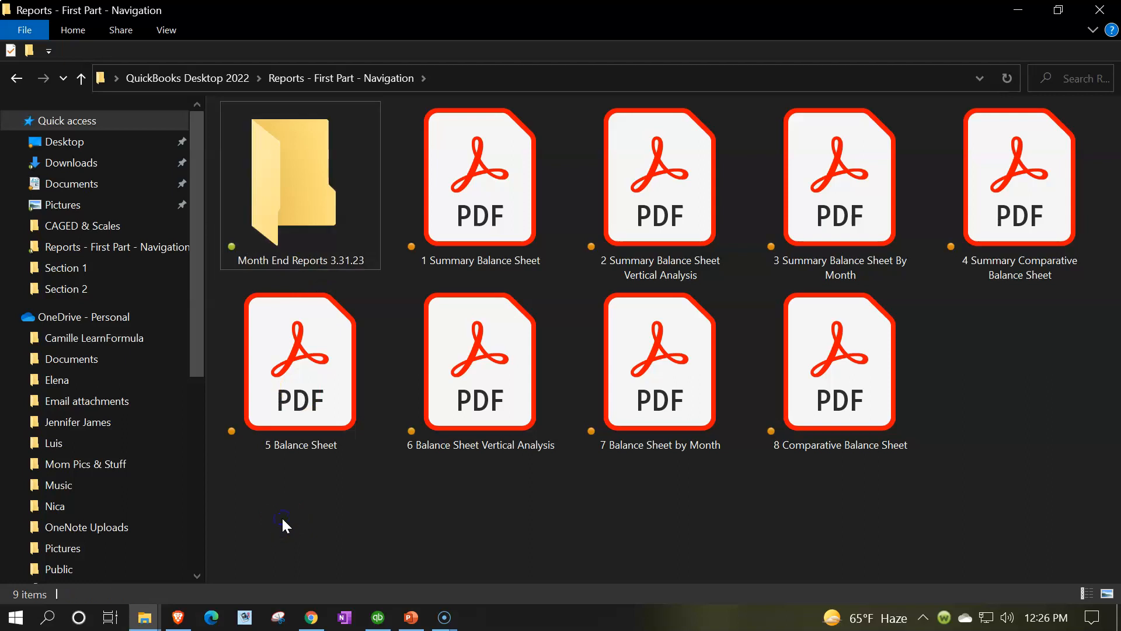
- Move all eight numbered balance sheet PDFs into the Month End Reports 3.31.23 folder, check its contents and return to the parent folder
left_click(470, 217)
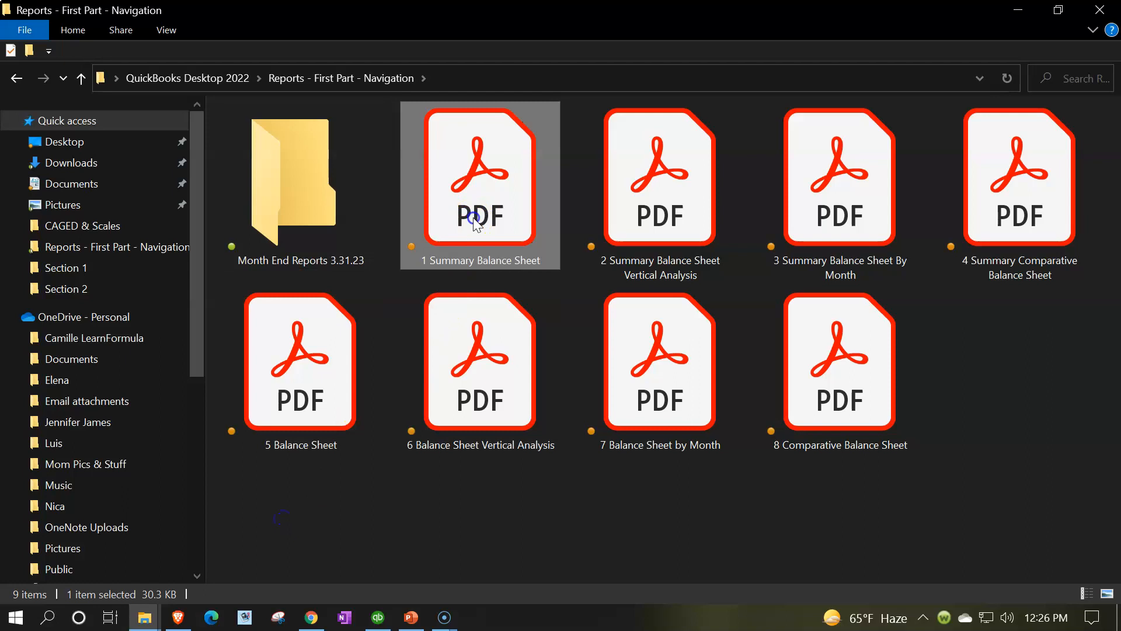
left_click(841, 383, "shift")
left_click_drag(687, 236, 296, 209)
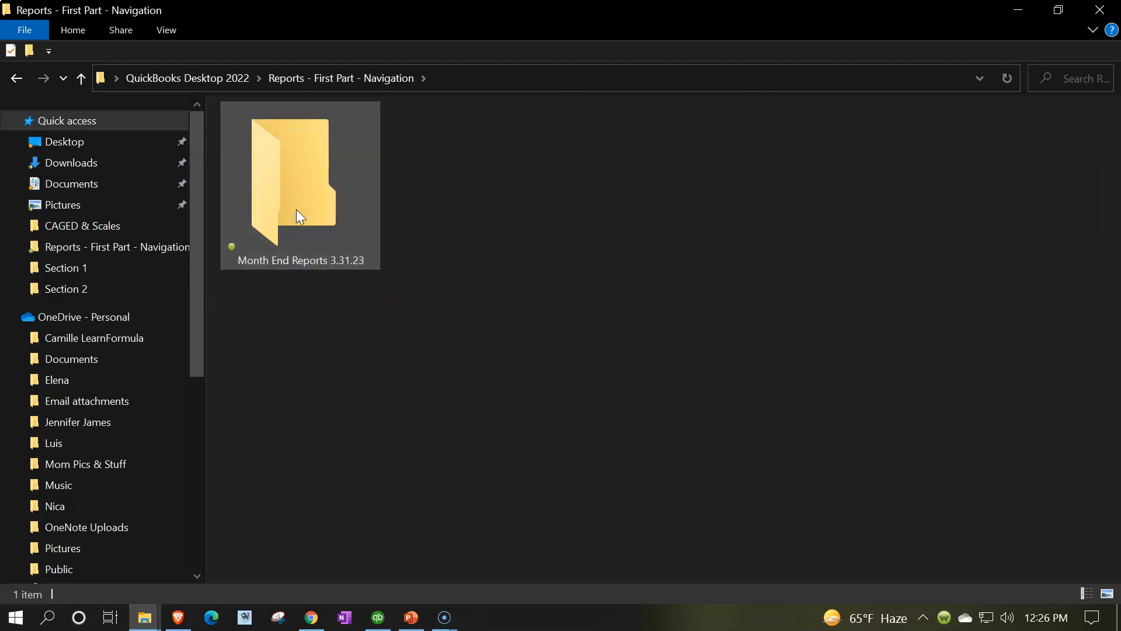
double_click(322, 210)
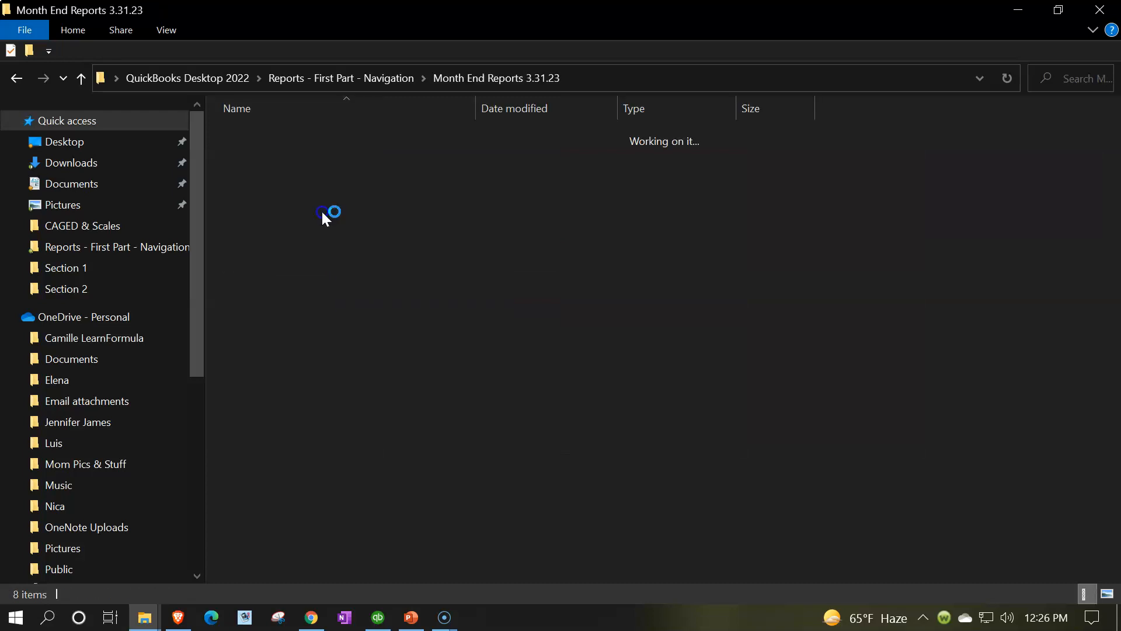
left_click(17, 78)
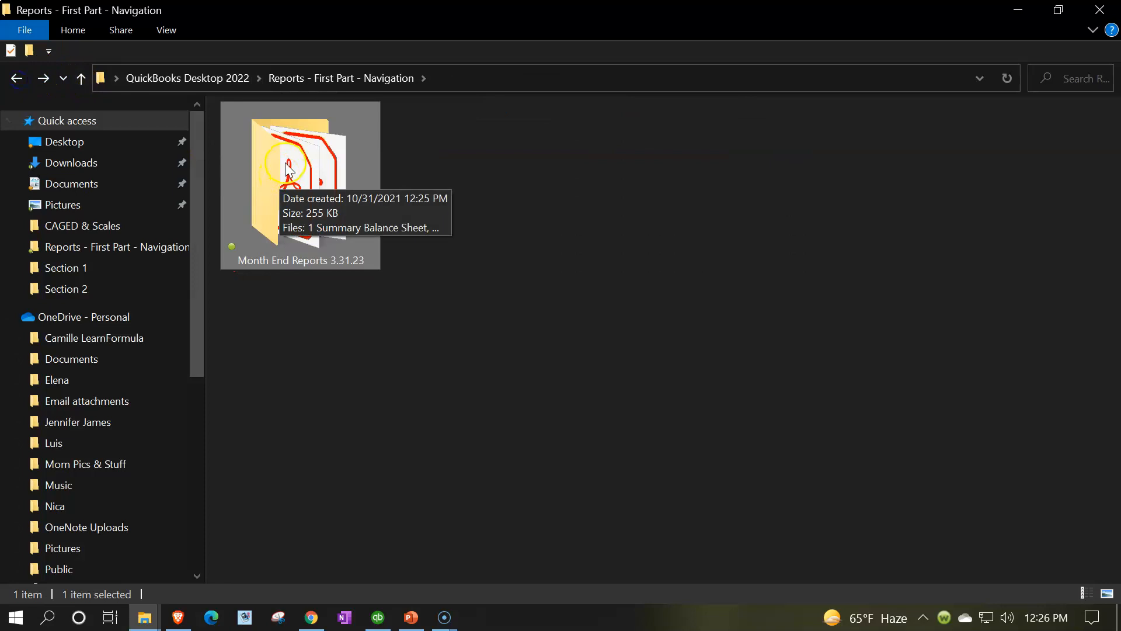
- Compress the Month End Reports 3.31.23 folder into a zip file in the same location
right_click(286, 164)
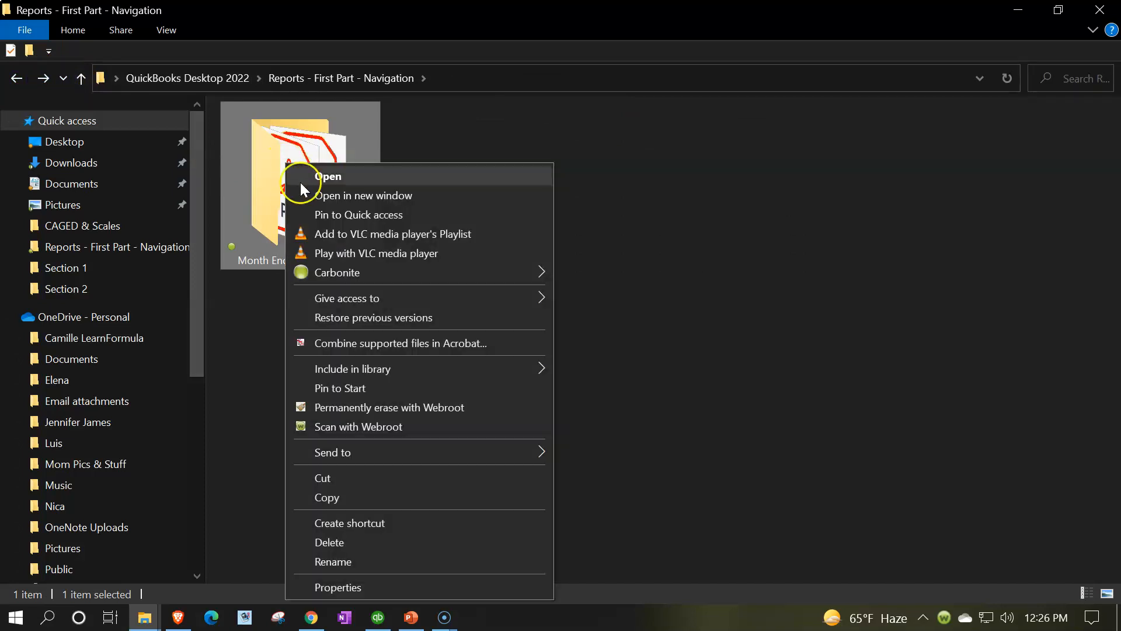
mouse_move(388, 447)
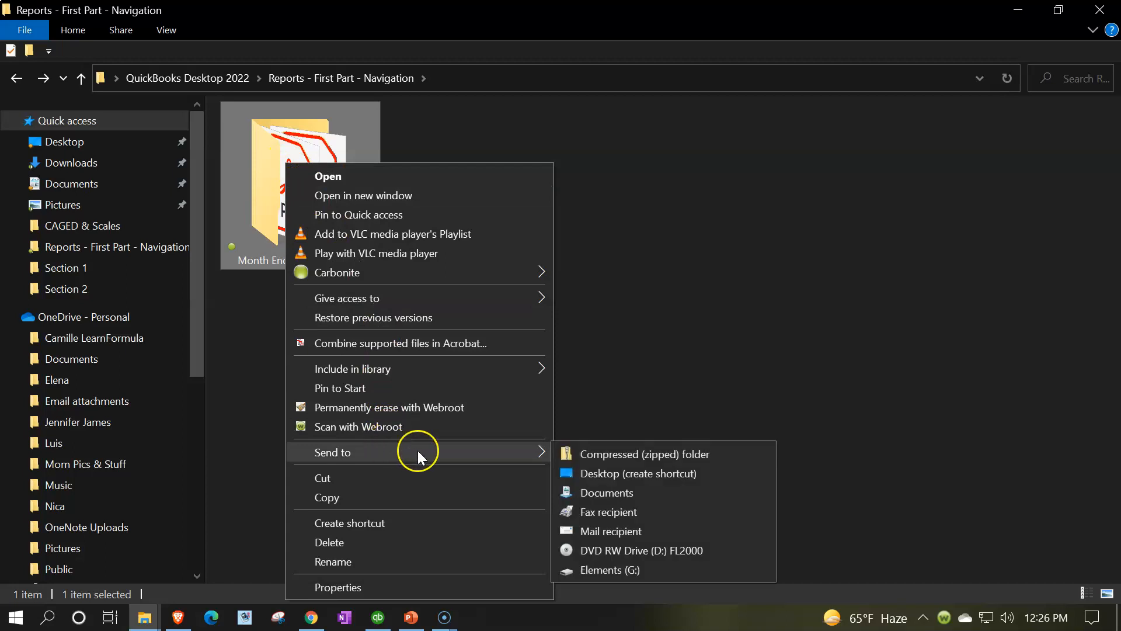
left_click(571, 456)
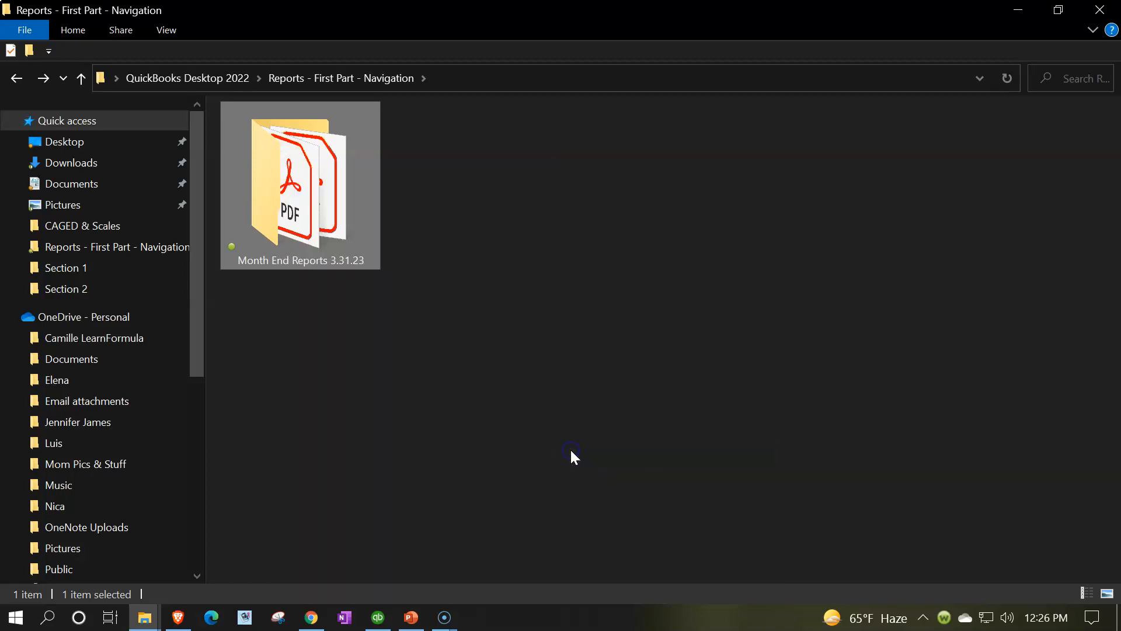
left_click(534, 328)
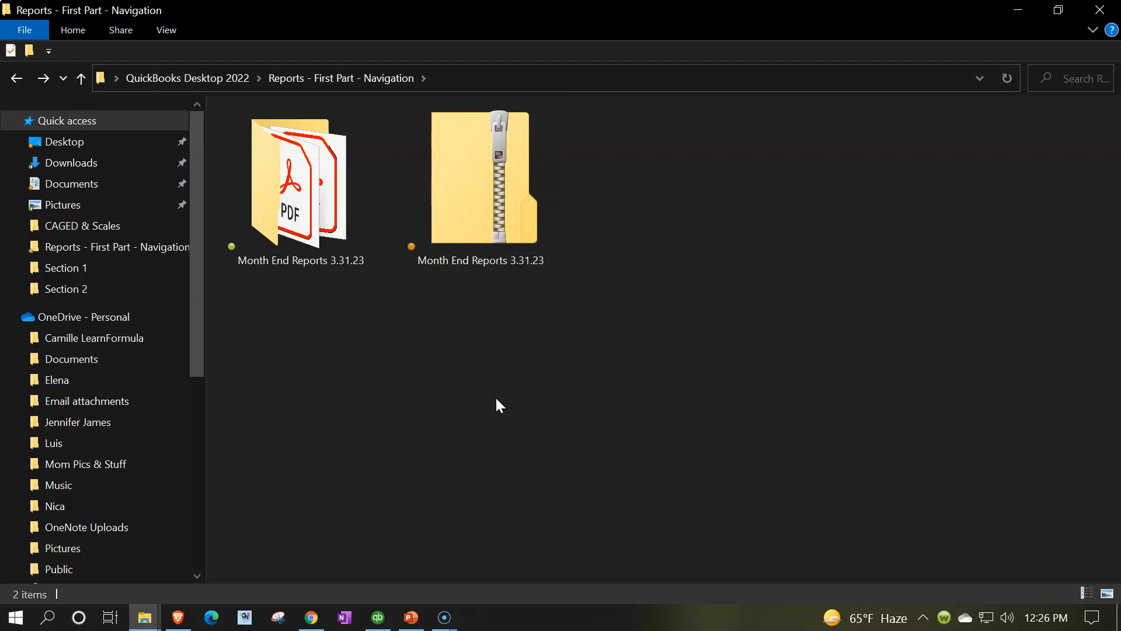
left_click(305, 208)
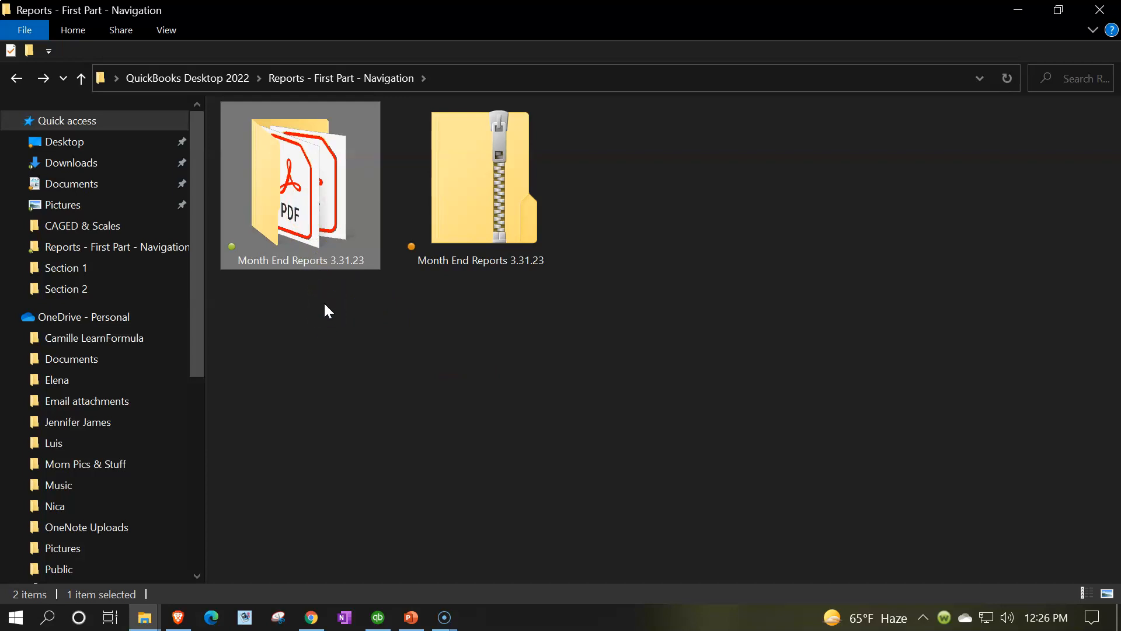
left_click(444, 227)
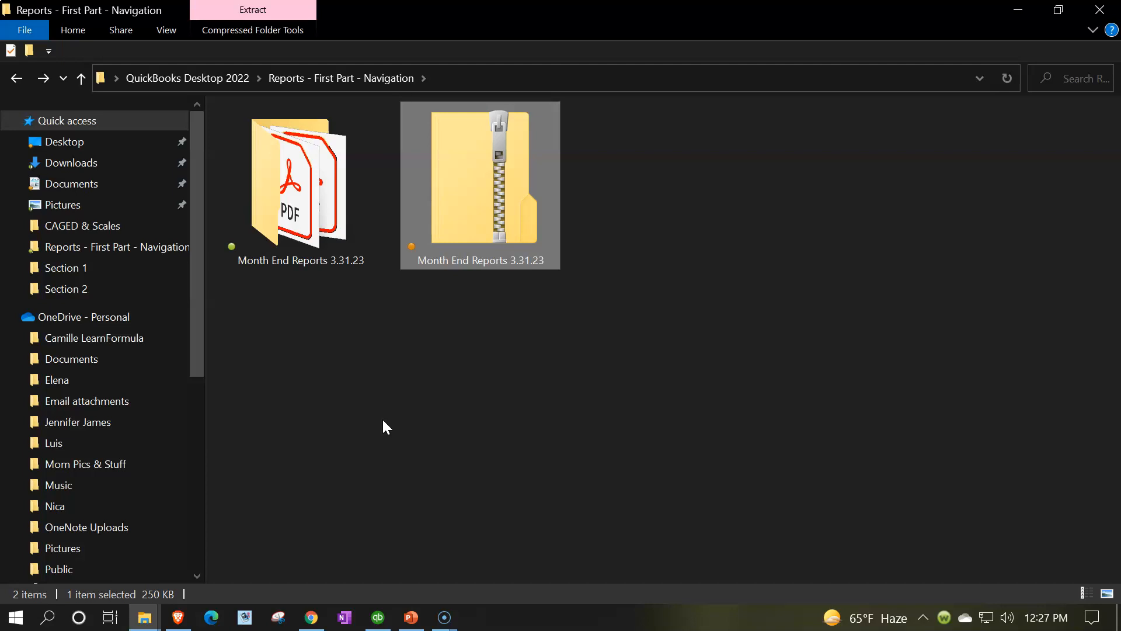
- Switch to QuickBooks and look at the Excel export options for the Comparative Balance Sheet report
left_click(377, 618)
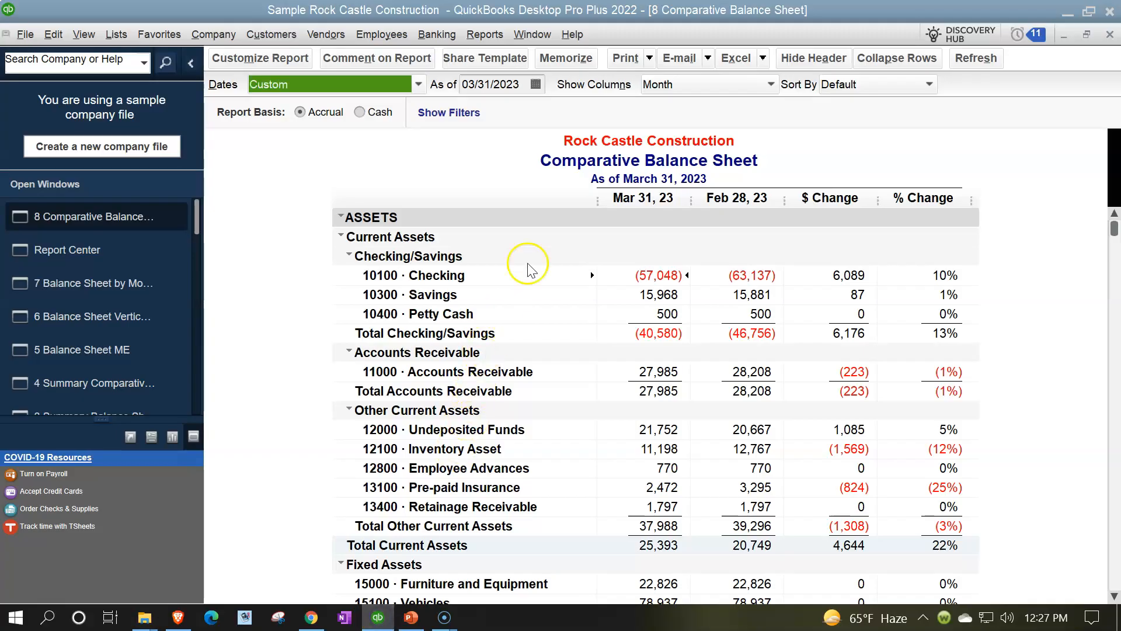
left_click(763, 58)
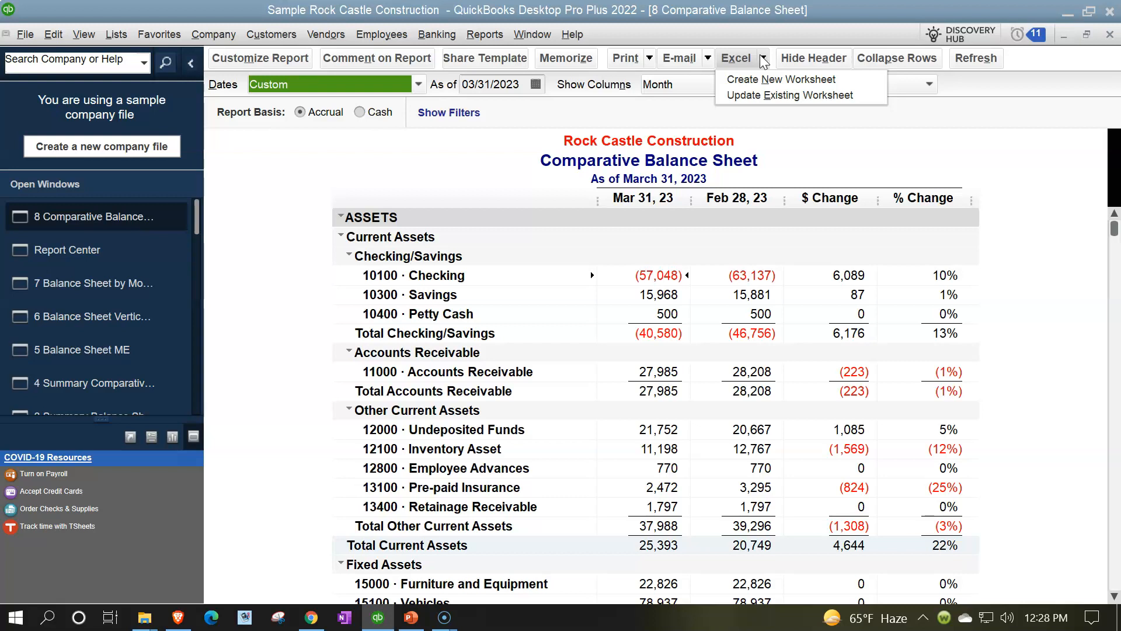
- Switch to File Explorer, review the PDFs inside the Month End Reports 3.31.23 folder and return to the parent folder
left_click(150, 617)
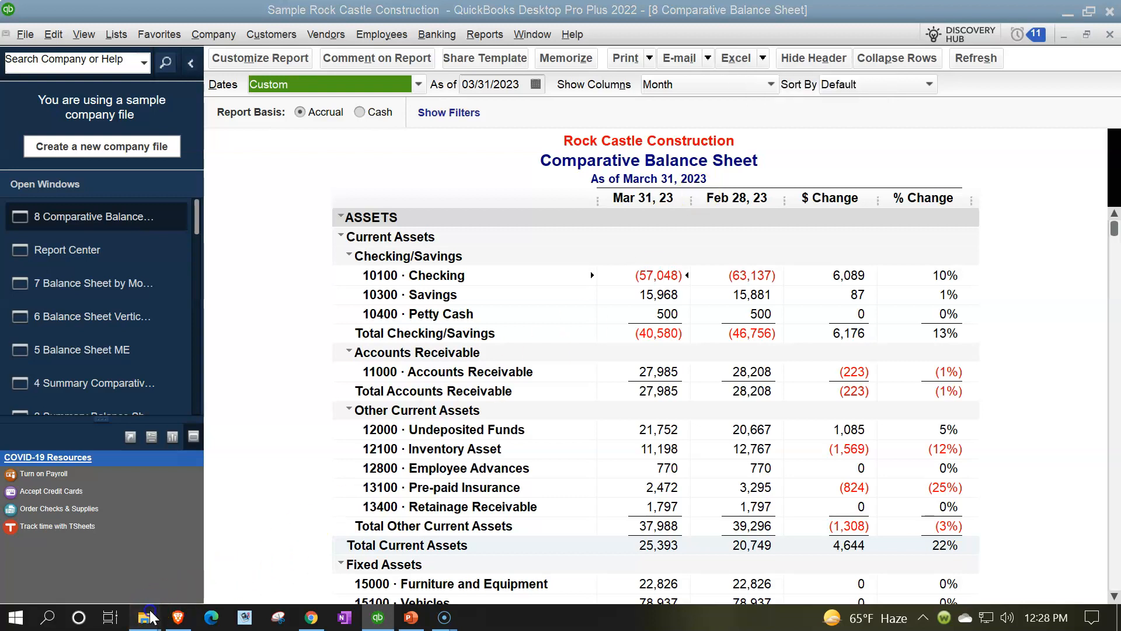
left_click(270, 545)
left_click(300, 260)
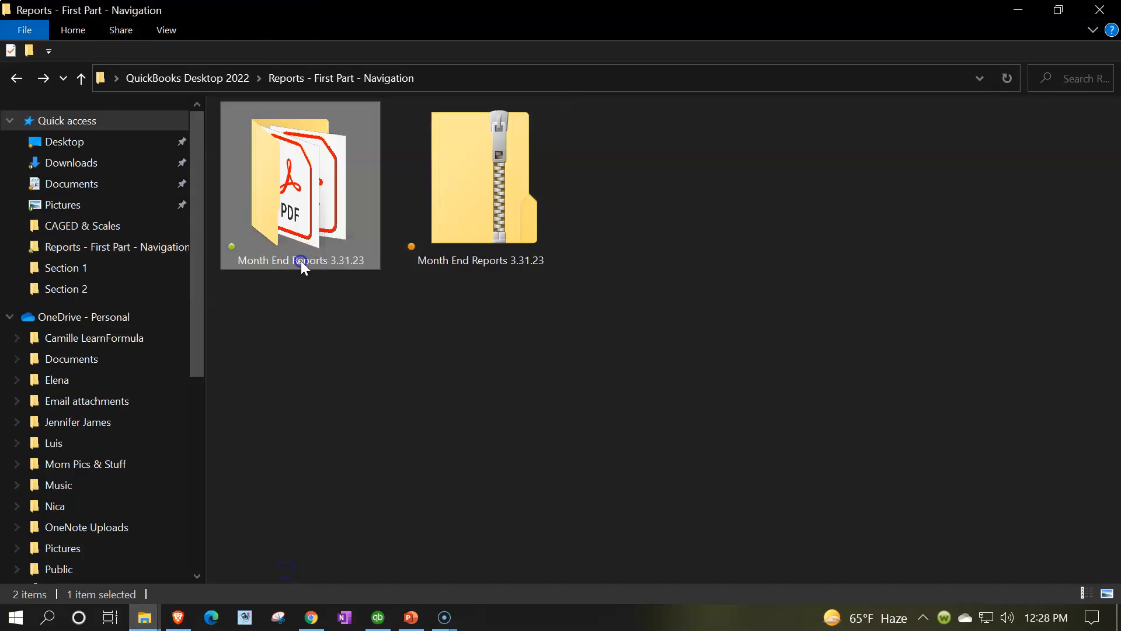
double_click(300, 260)
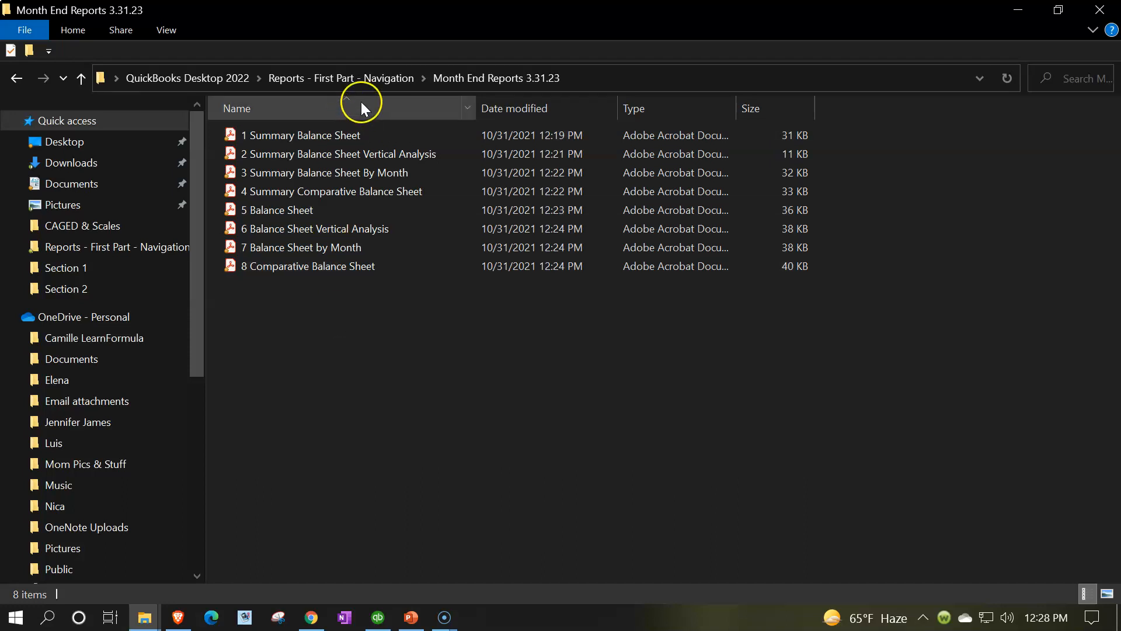
left_click(363, 78)
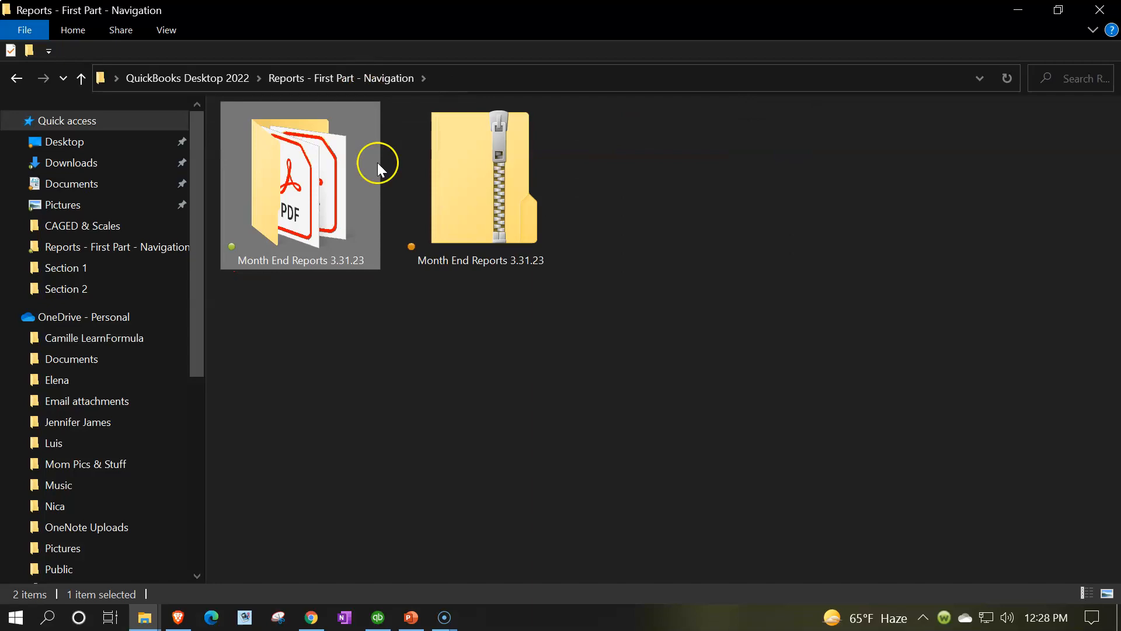
- Return to QuickBooks and open the Excel worksheet choices for the 8 Comparative Balance Sheet report
left_click(378, 616)
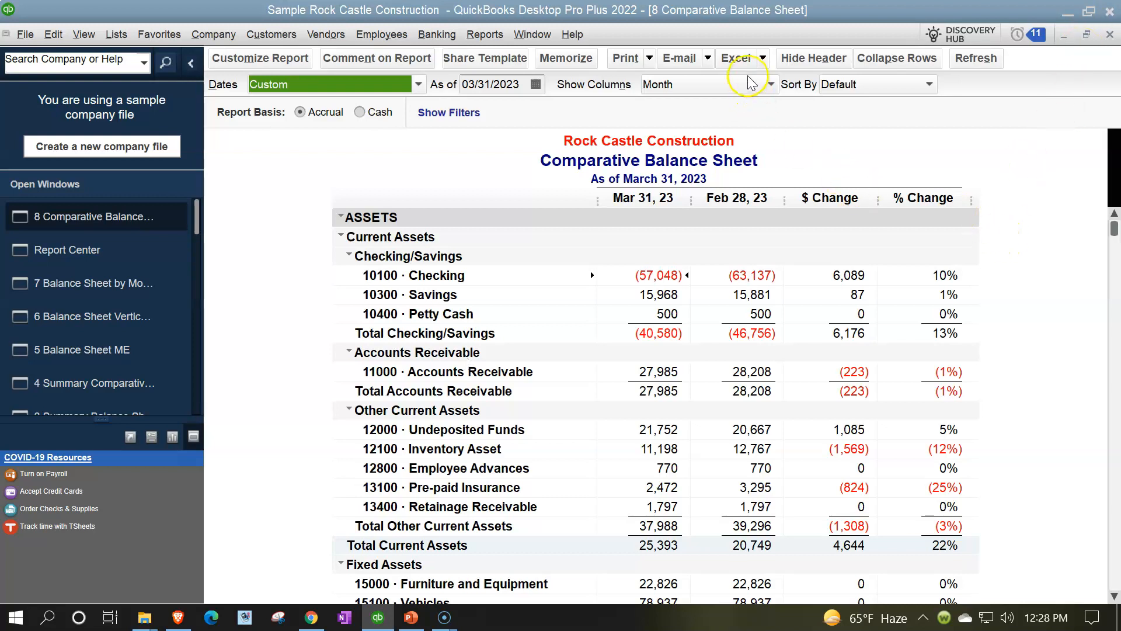
left_click(762, 58)
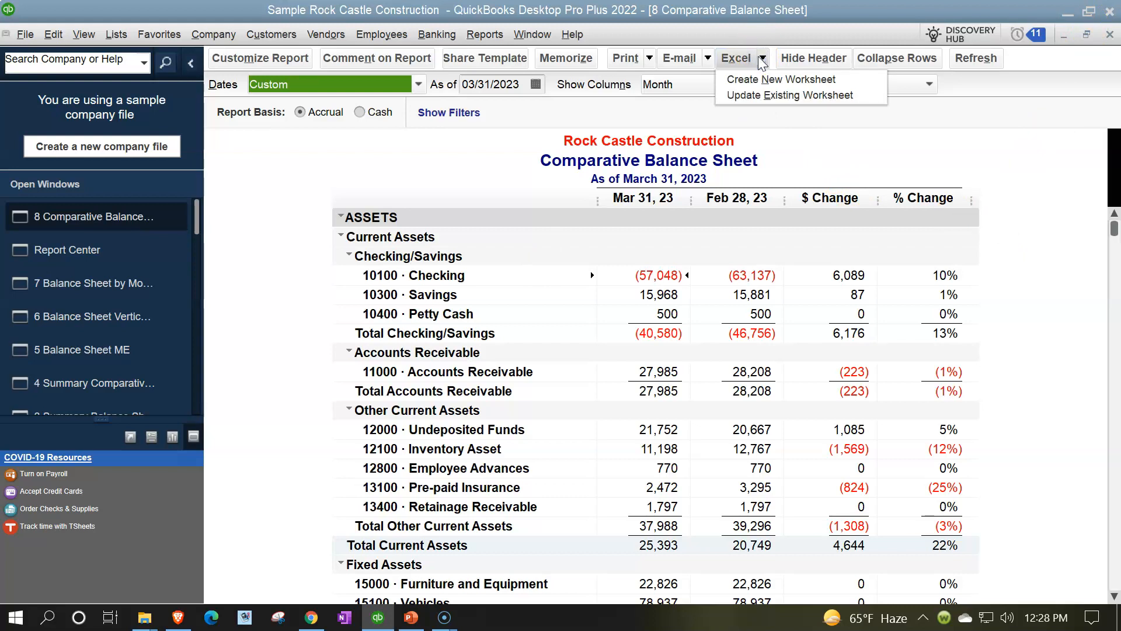